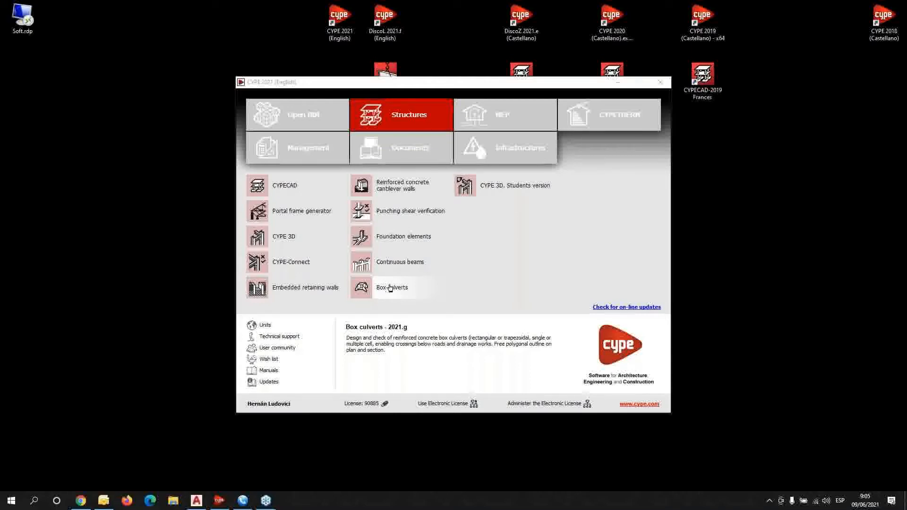
Step: Launch the Box culverts program and open Example 8, the geometry import using CAD
left_click(387, 283)
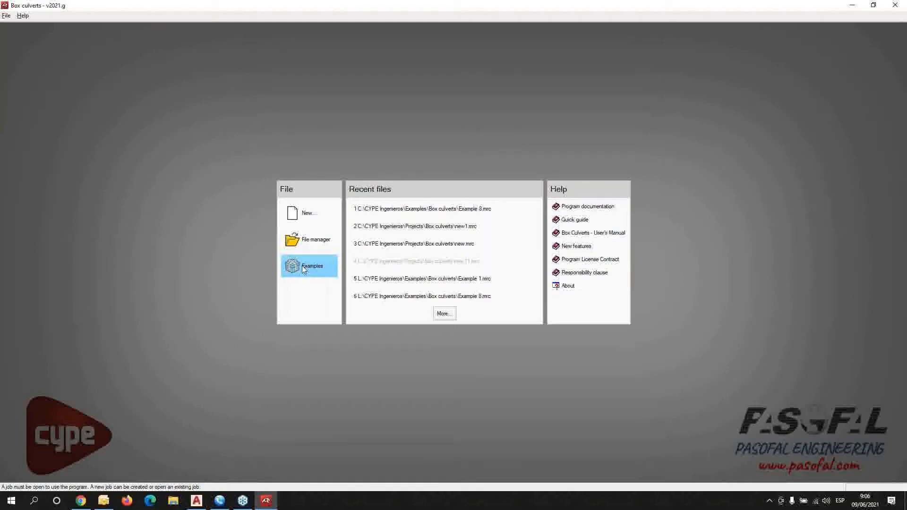
left_click(303, 268)
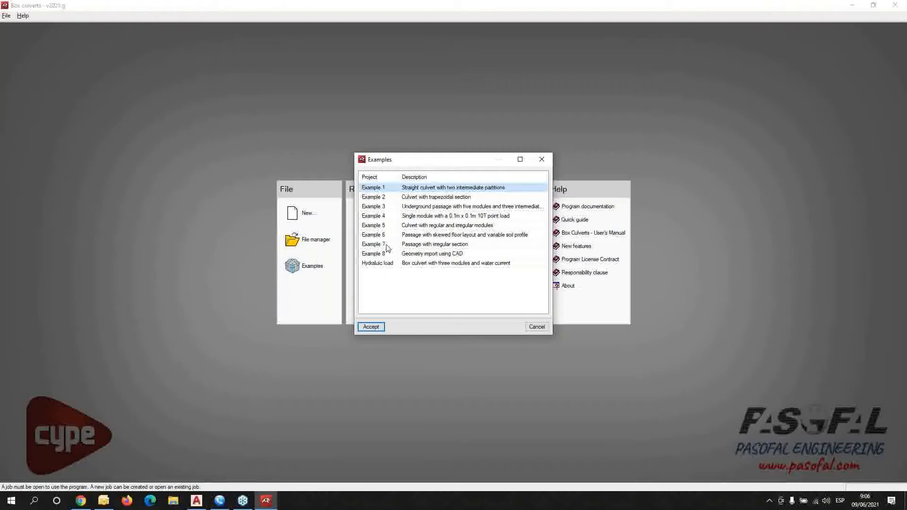
left_click(411, 256)
double_click(411, 256)
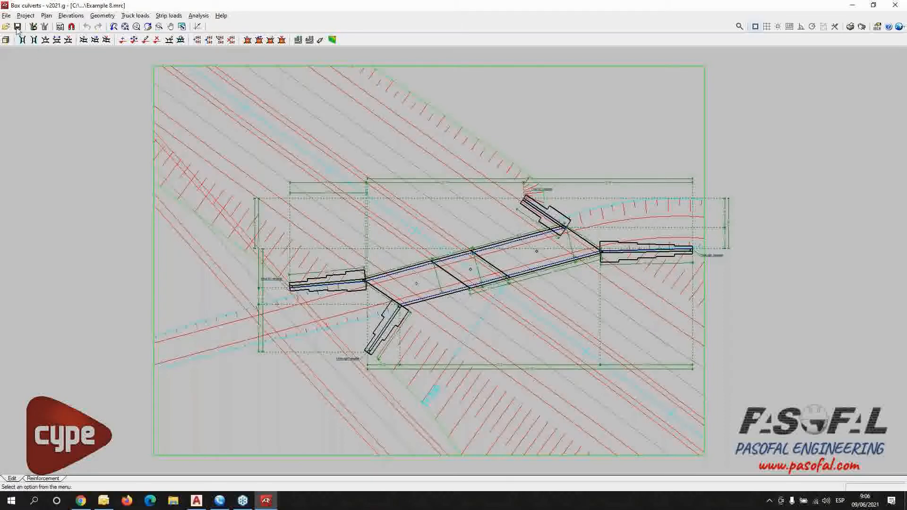
Step: Examine the Culvert.dwg template, its layers and its preview in an enlarged template views manager
left_click(60, 26)
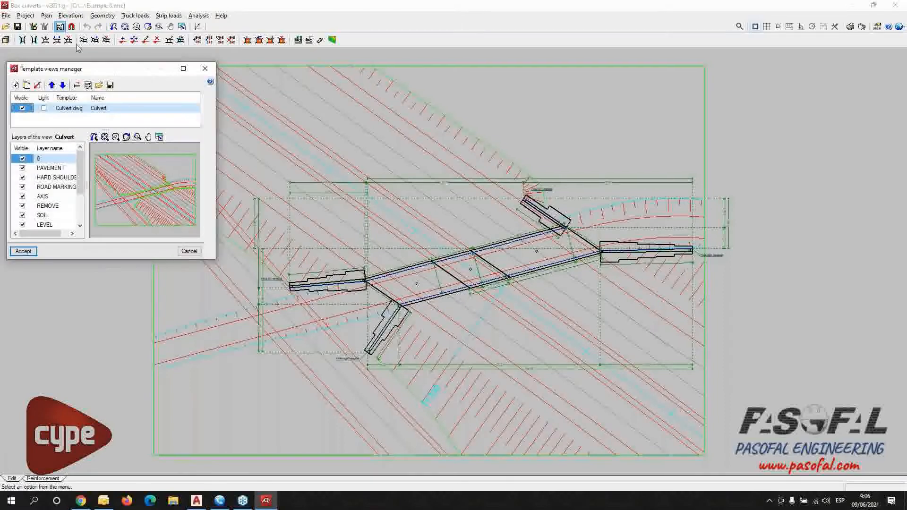
left_click_drag(138, 72, 297, 168)
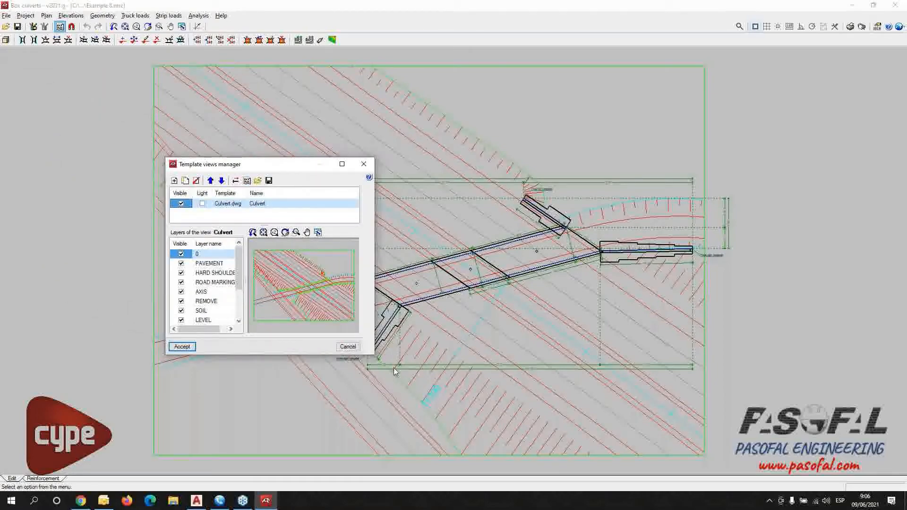
left_click_drag(373, 354, 729, 427)
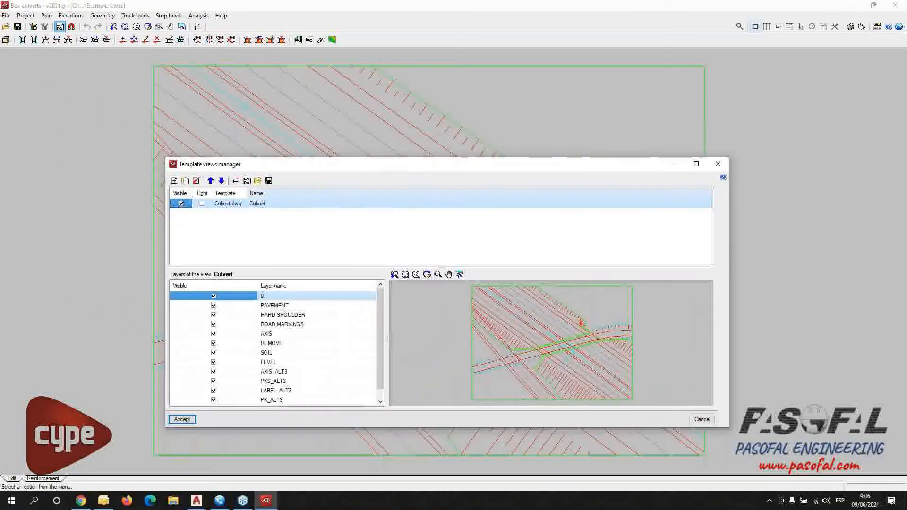
left_click_drag(488, 158, 484, 62)
scroll(583, 348, "up", 3)
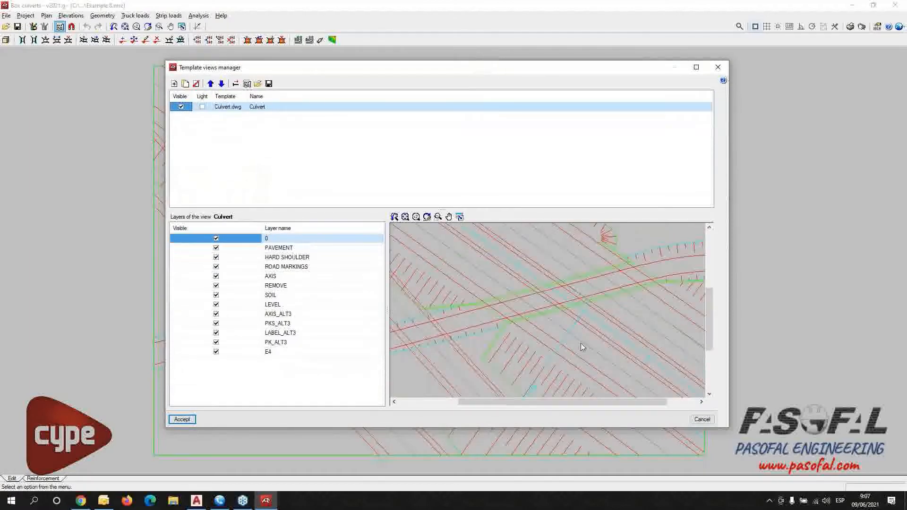
middle_click_drag(605, 325, 572, 327)
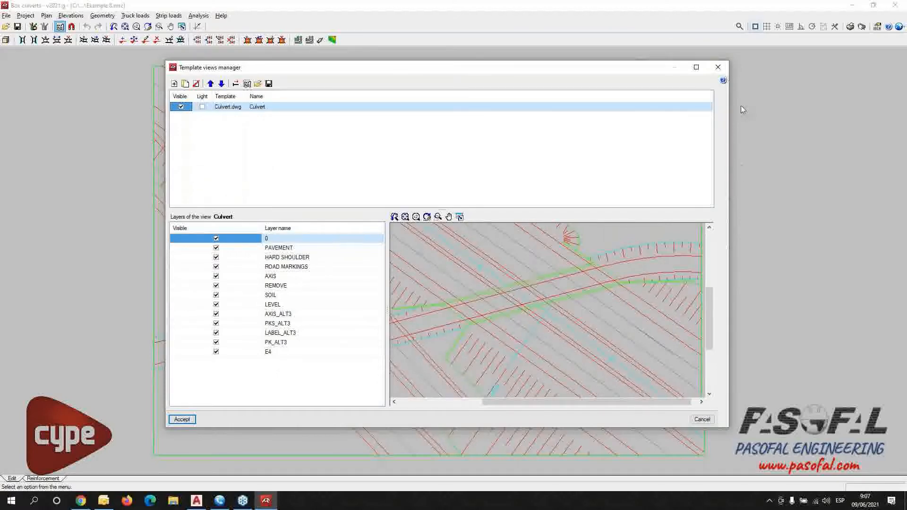
left_click(718, 67)
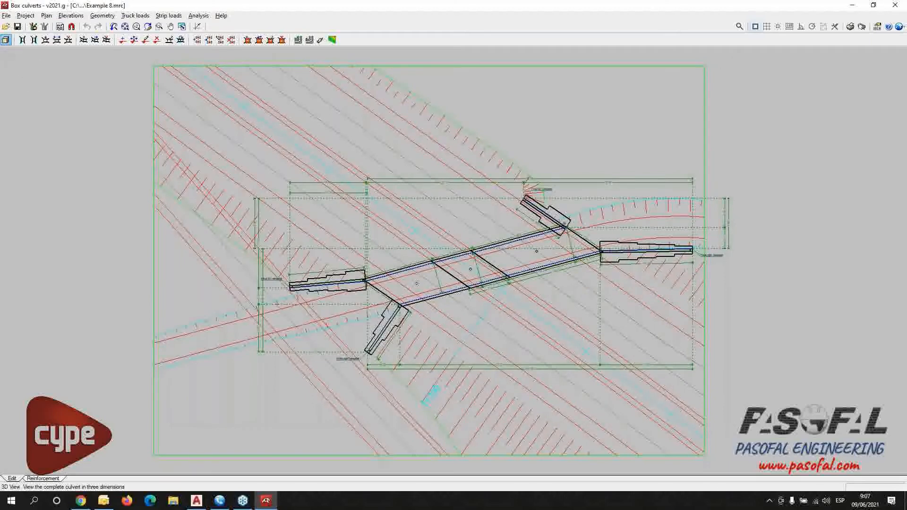
Step: Examine the complete culvert and its wingwalls at both ends in the 3D view, and close it
left_click(5, 39)
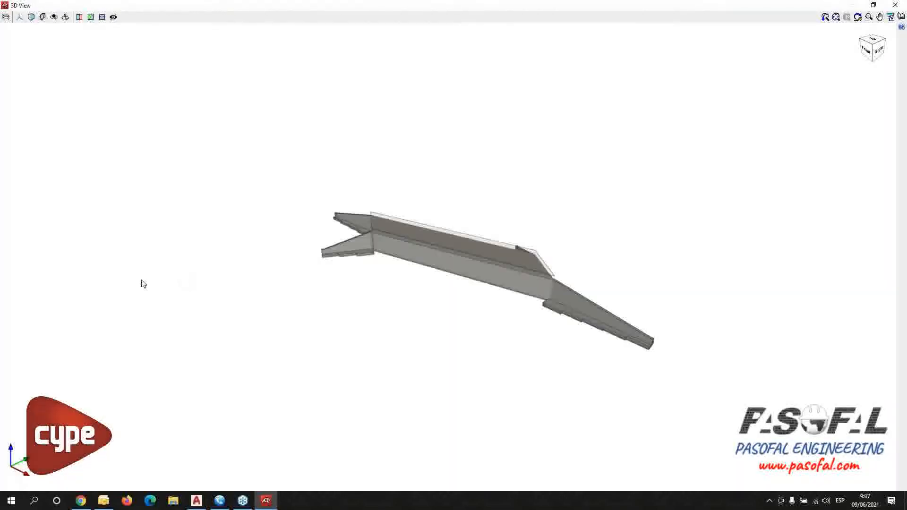
left_click_drag(308, 363, 483, 254)
scroll(483, 253, "up", 4)
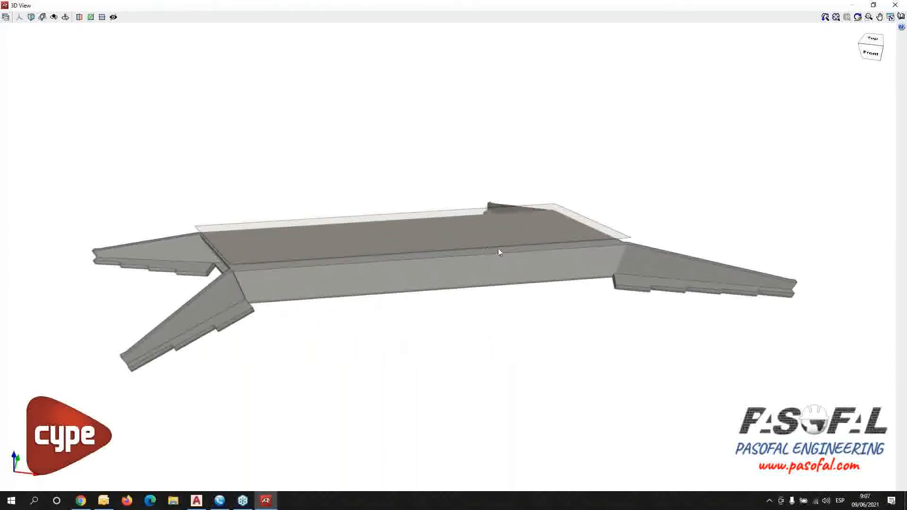
scroll(562, 248, "up", 3)
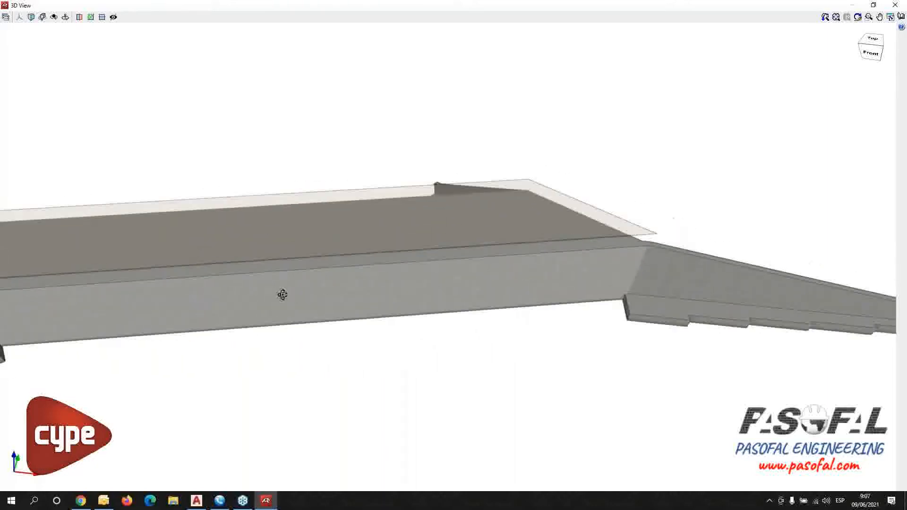
left_click_drag(176, 326, 49, 433)
left_click_drag(257, 340, 141, 331)
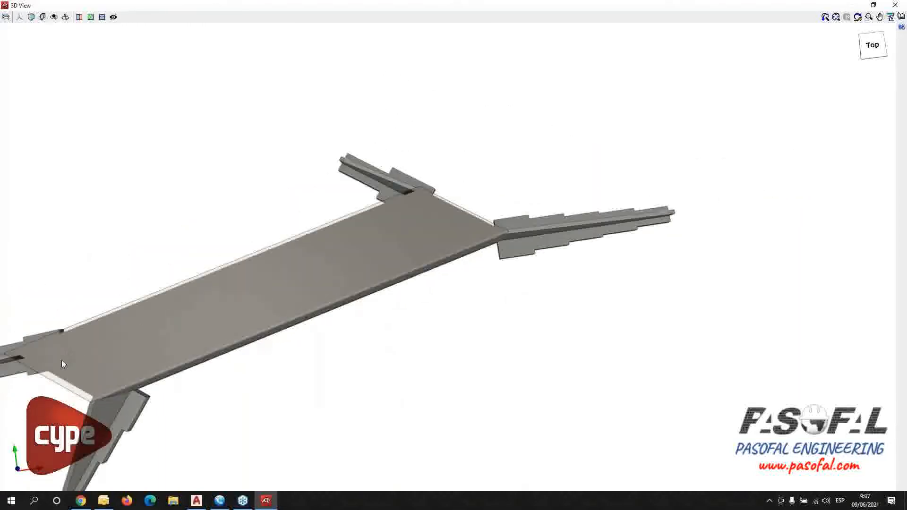
middle_click_drag(319, 328, 491, 193)
middle_click_drag(87, 452, 342, 240)
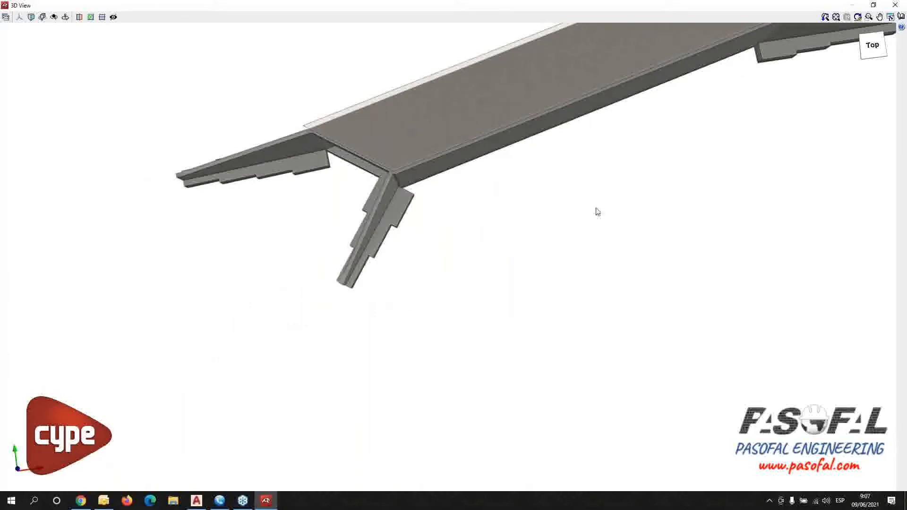
middle_click_drag(620, 281, 449, 353)
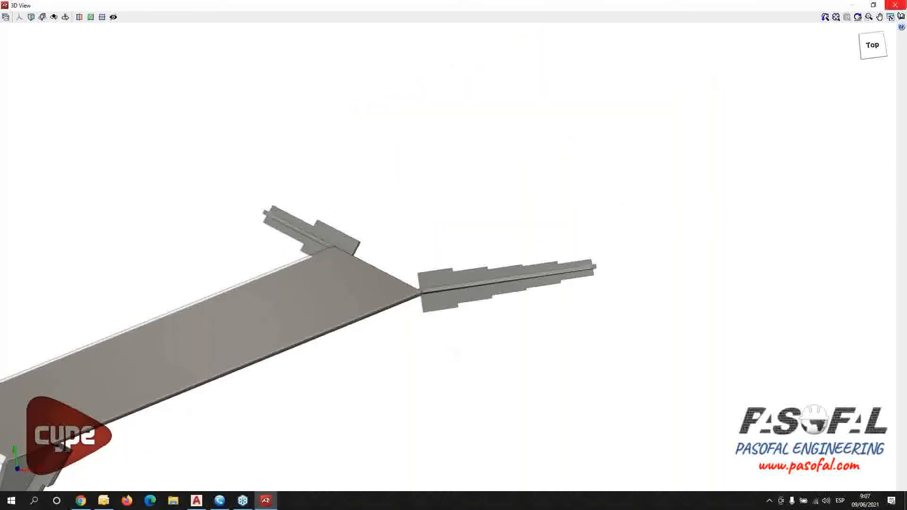
left_click(902, 6)
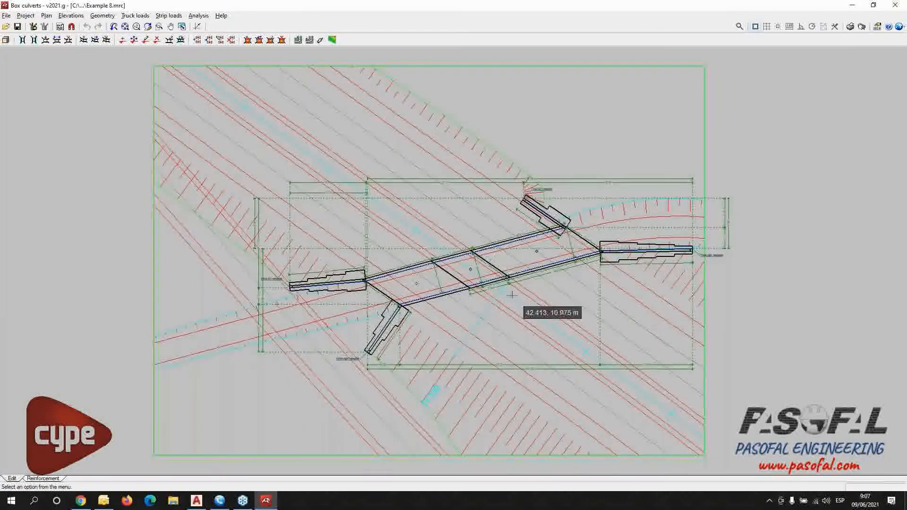
Step: Examine the culvert modules and wingwalls over the CAD template in the plan view
scroll(469, 274, "up", 4)
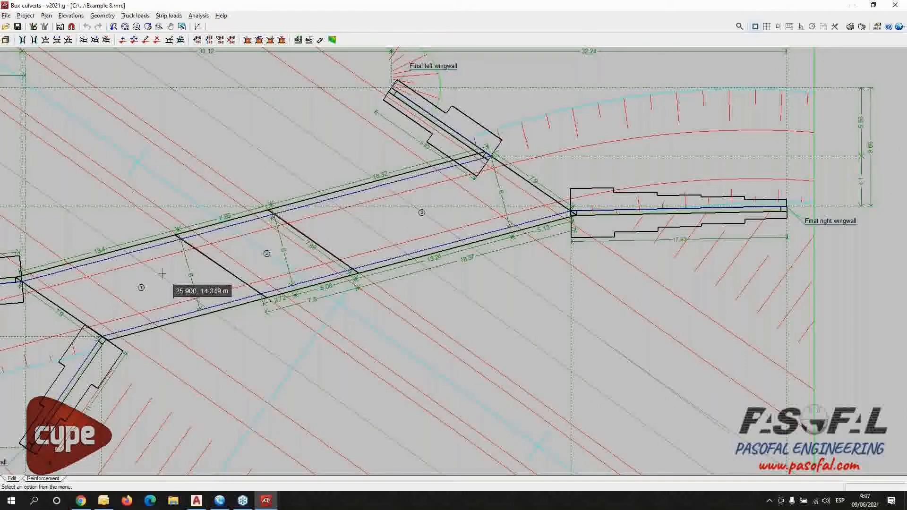
scroll(162, 274, "down", 1)
scroll(162, 274, "down", 1)
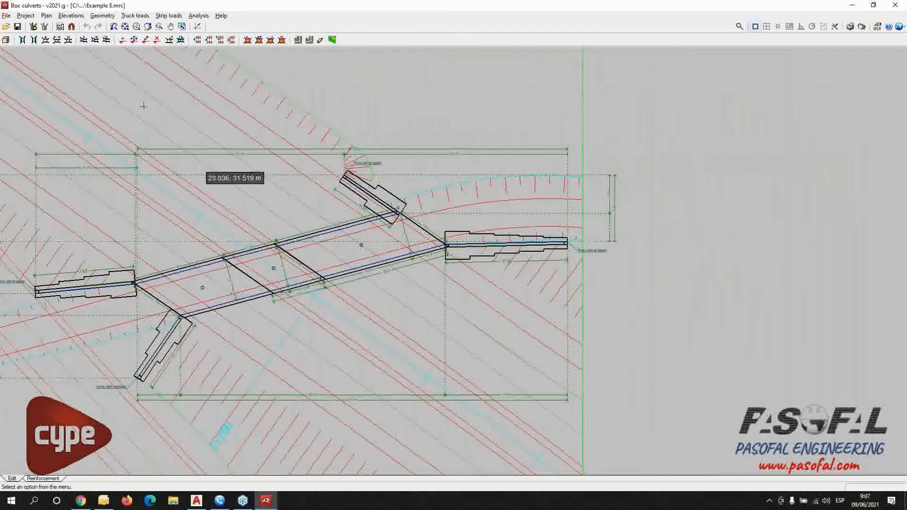
middle_click_drag(362, 235, 420, 221)
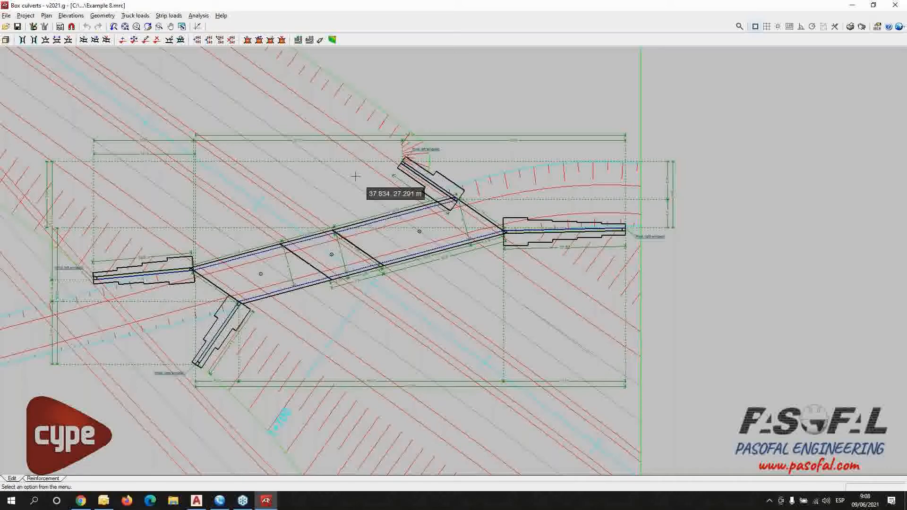
Step: Create a new job with the file name new1, overwriting the existing file, using the Assistant for straight culverts
left_click(7, 15)
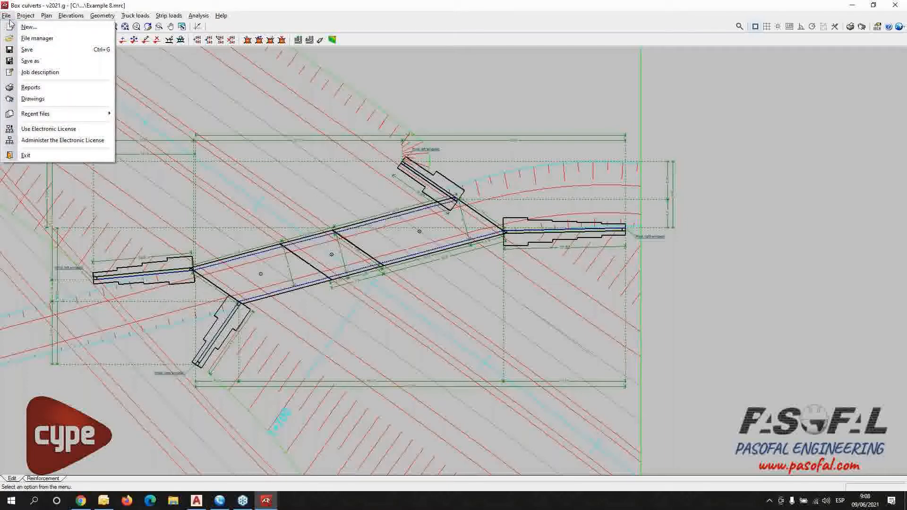
left_click(26, 27)
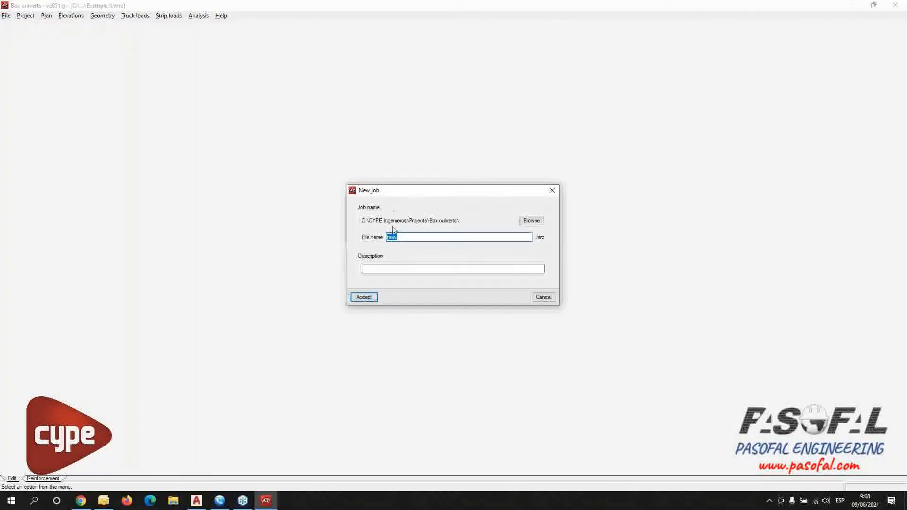
left_click(404, 237)
left_click(364, 297)
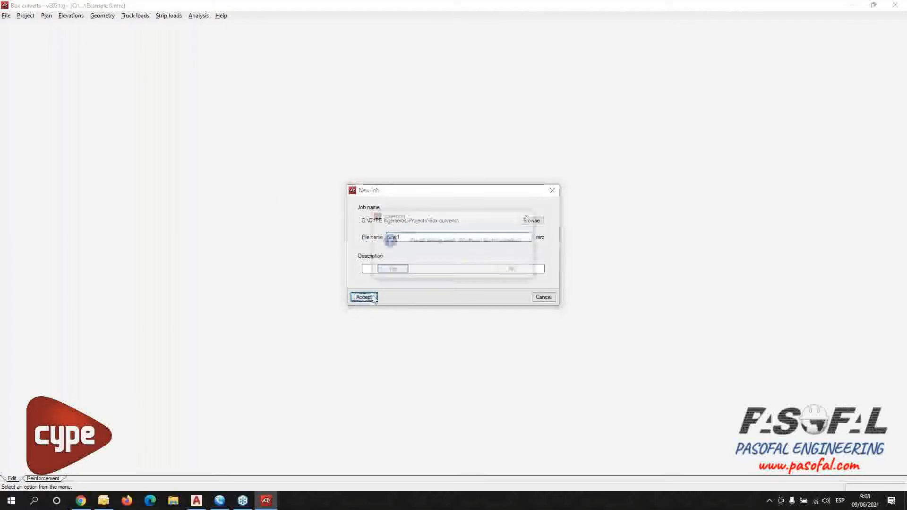
left_click(399, 270)
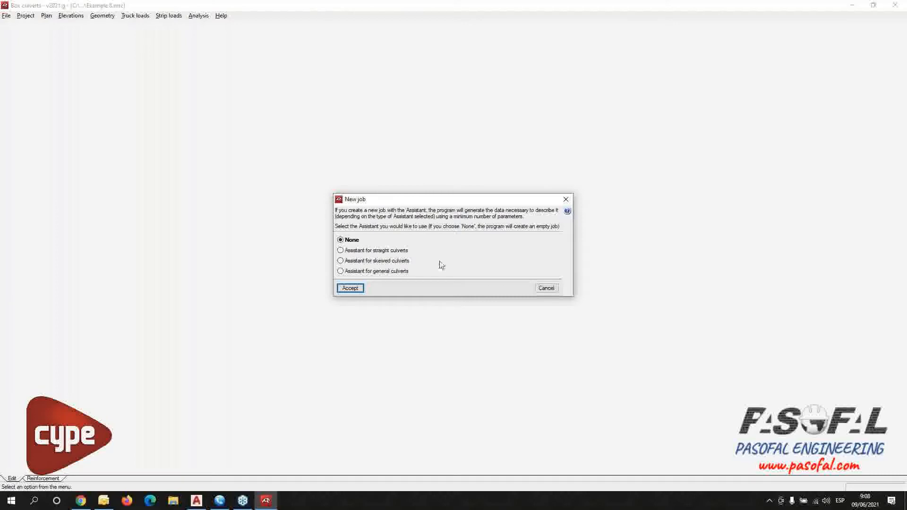
left_click(342, 251)
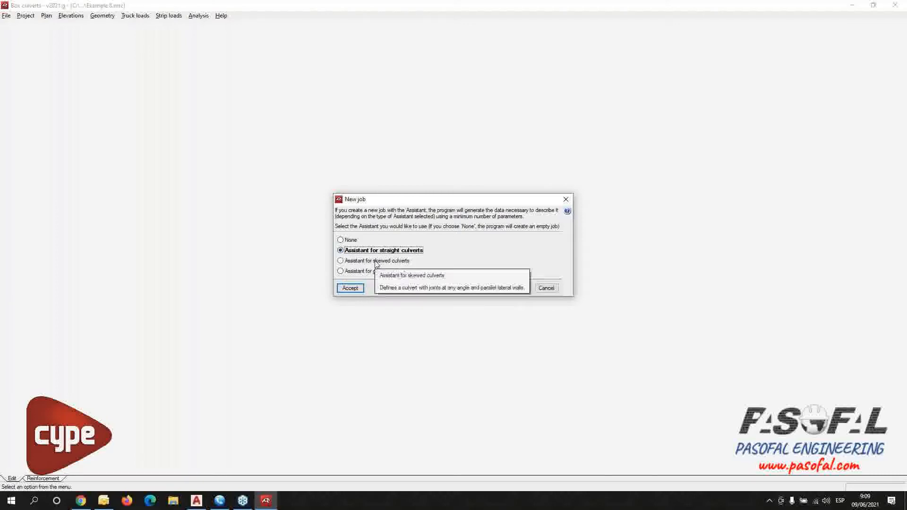
left_click(352, 289)
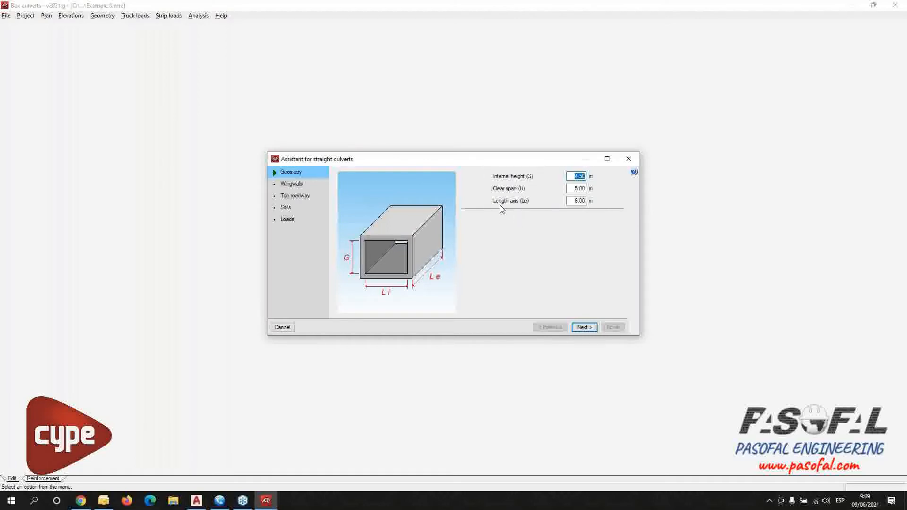
Step: Set the culvert's length axis (Le) to 10 m and continue to the wingwalls
left_click(577, 201)
type("10")
left_click(584, 328)
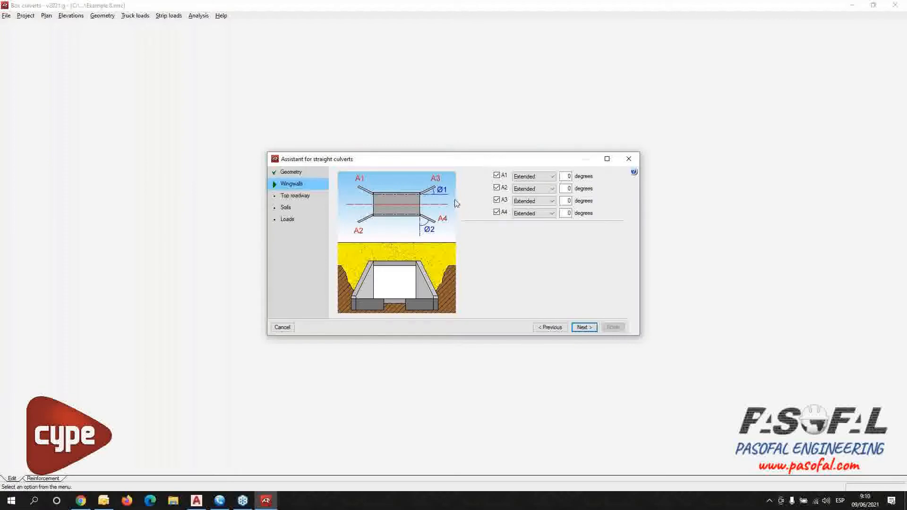
Step: Set the wingwall angles to 25° for A1, 25° for A2, 35° for A3 and 30° for A4, and continue to the top roadway
left_click(565, 177)
type("25")
key("Tab")
key("Tab")
type("25")
key("Tab")
key("Tab")
type("35")
key("Tab")
key("Tab")
type("30")
left_click(589, 330)
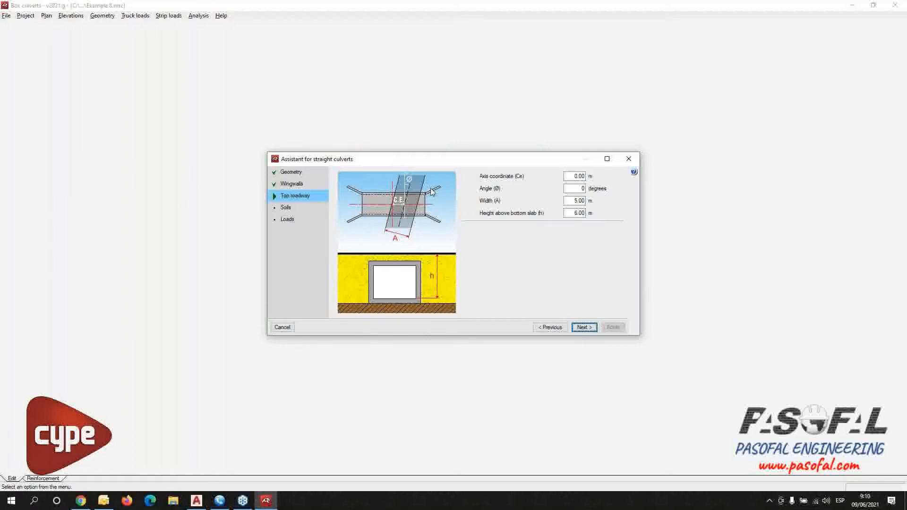
Step: Review the top roadway's axis coordinate and angle, and continue to the soil settings
left_click(574, 189)
left_click(571, 177)
left_click(575, 177)
left_click(585, 327)
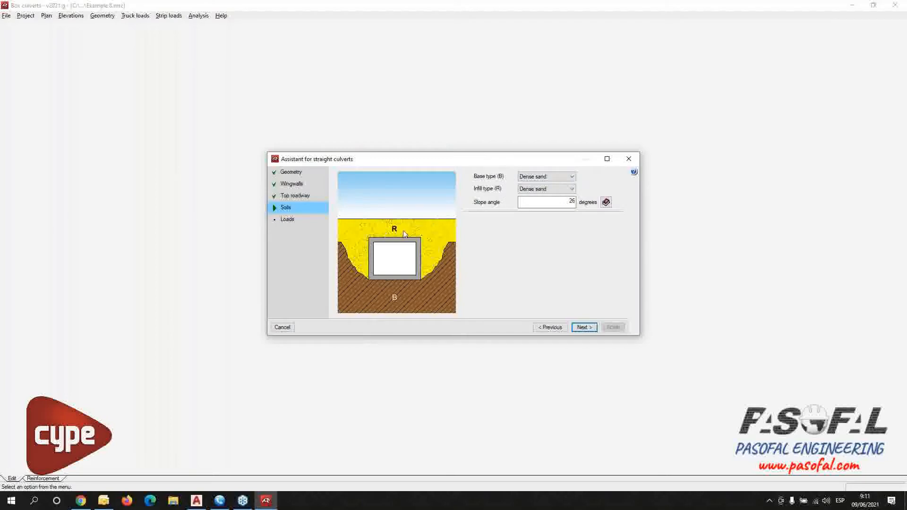
Step: Set the soil base type to Hard clay and the infill type to Semihard clay
left_click(562, 177)
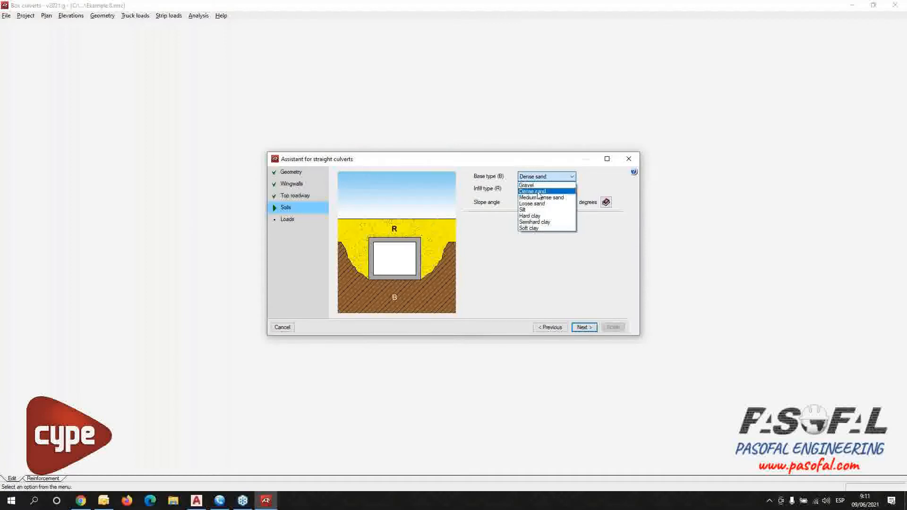
left_click(544, 223)
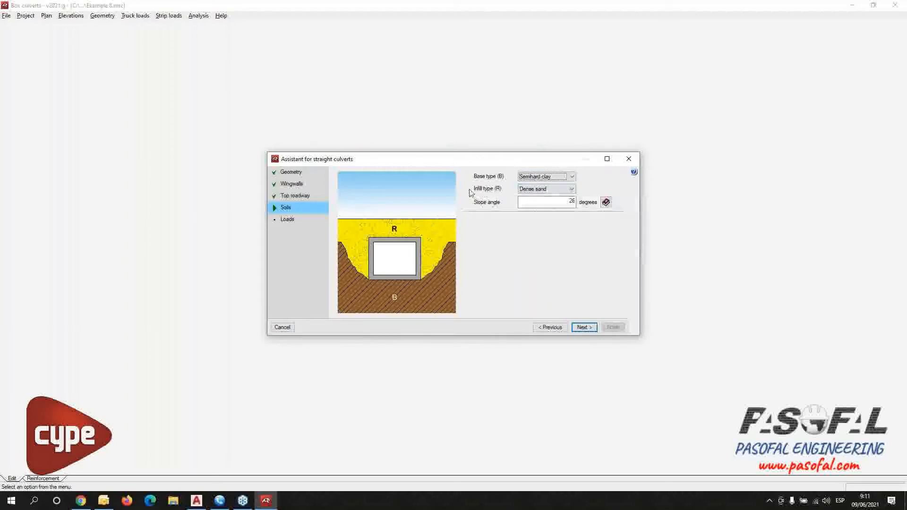
mouse_move(492, 194)
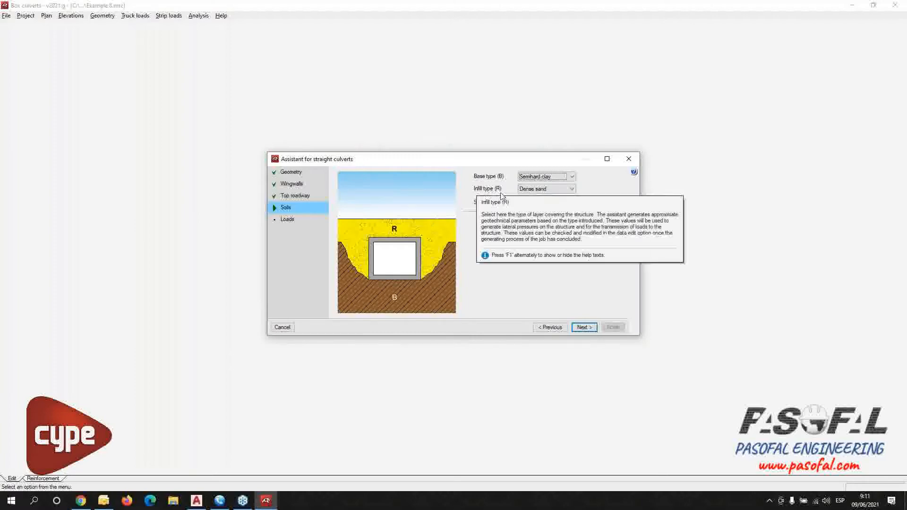
left_click(573, 178)
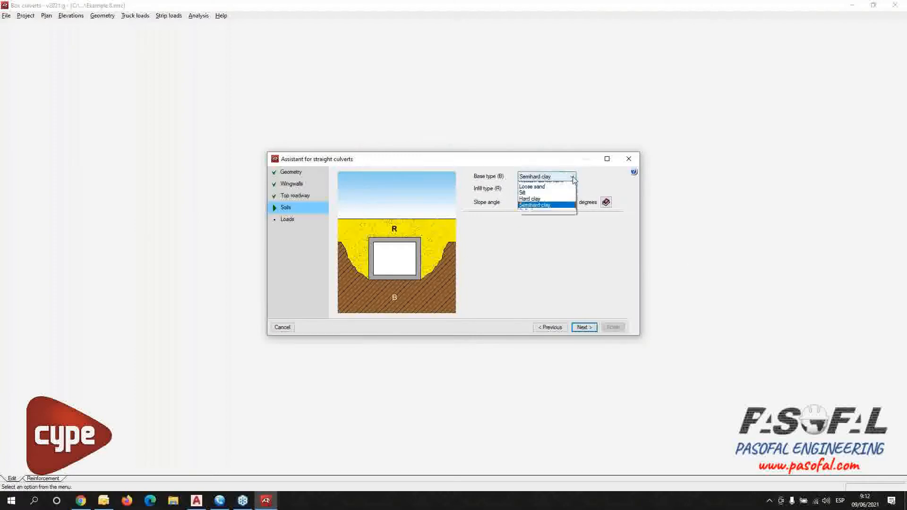
left_click(543, 205)
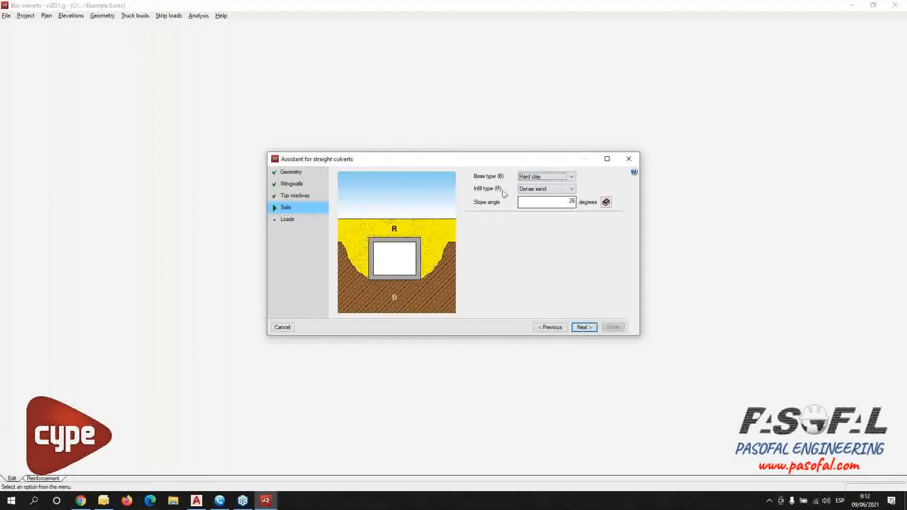
left_click(573, 189)
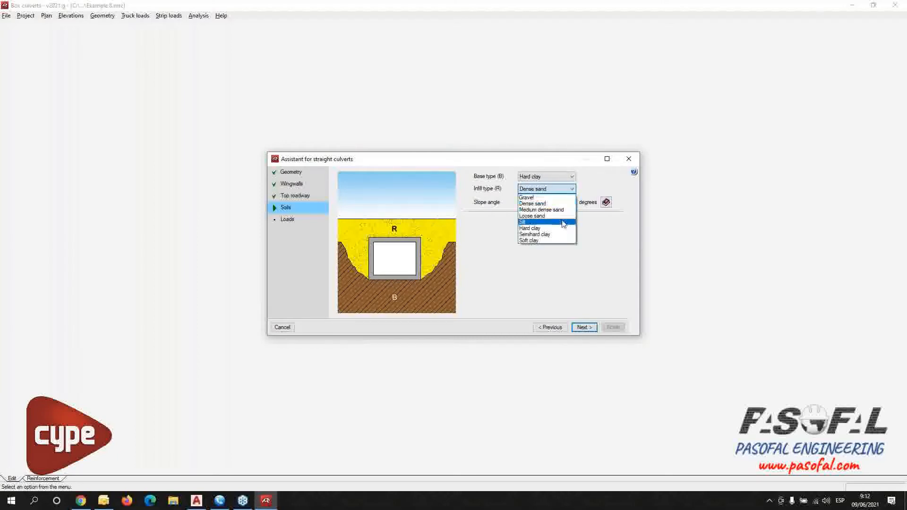
left_click(561, 235)
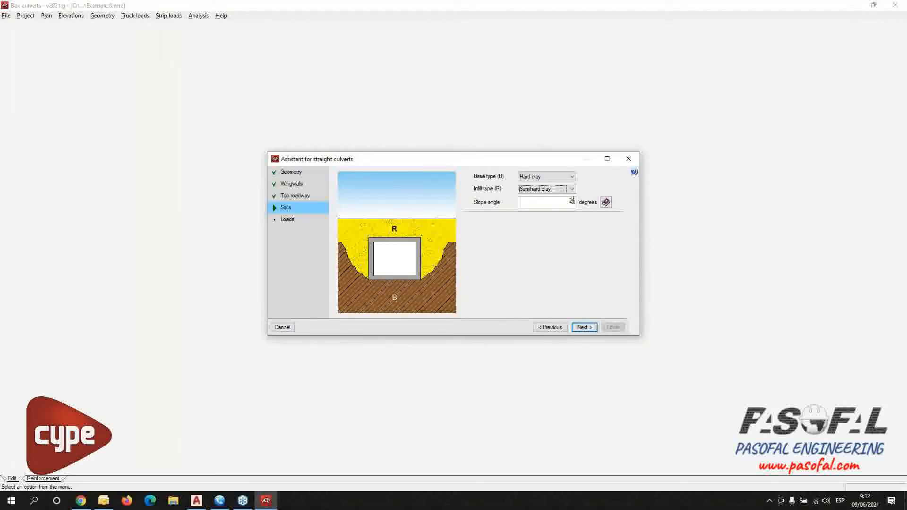
Step: Read the help on the base type, infill type and slope angle in the soil settings
left_click(634, 173)
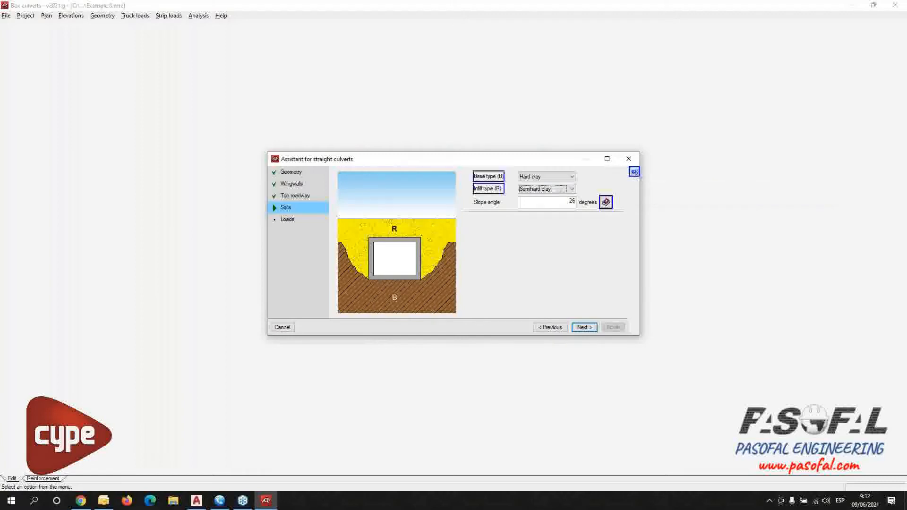
left_click(484, 177)
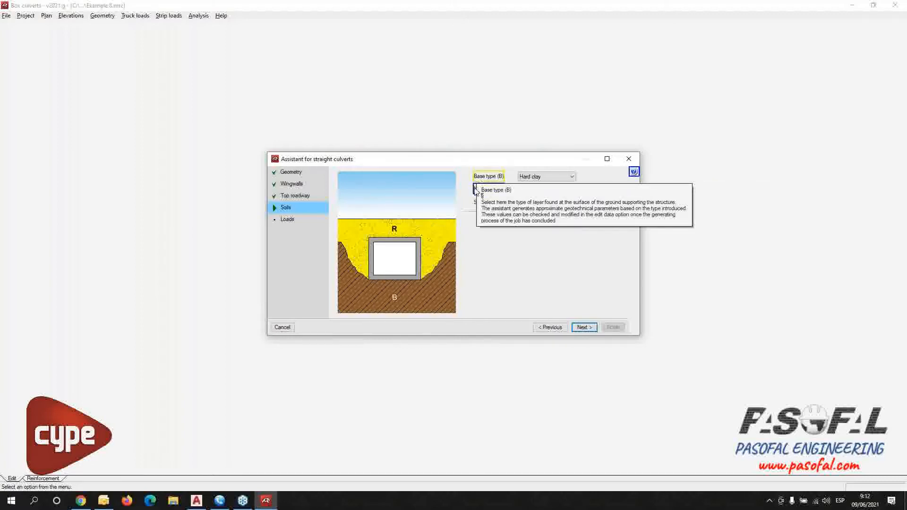
left_click(475, 195)
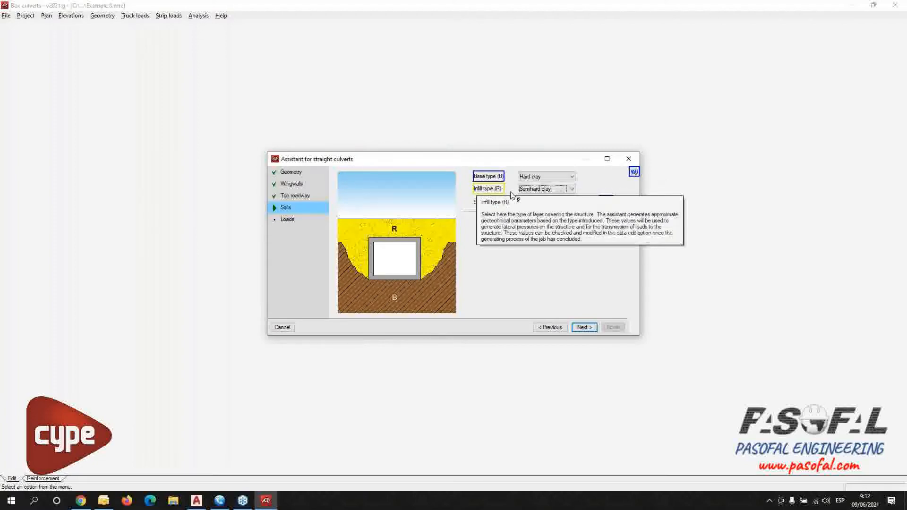
left_click(551, 285)
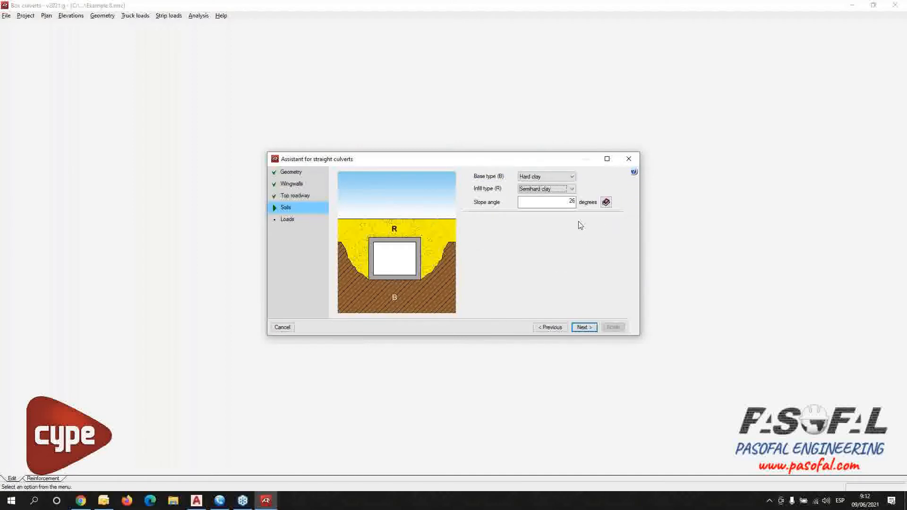
left_click(606, 202)
left_click_drag(478, 188, 397, 321)
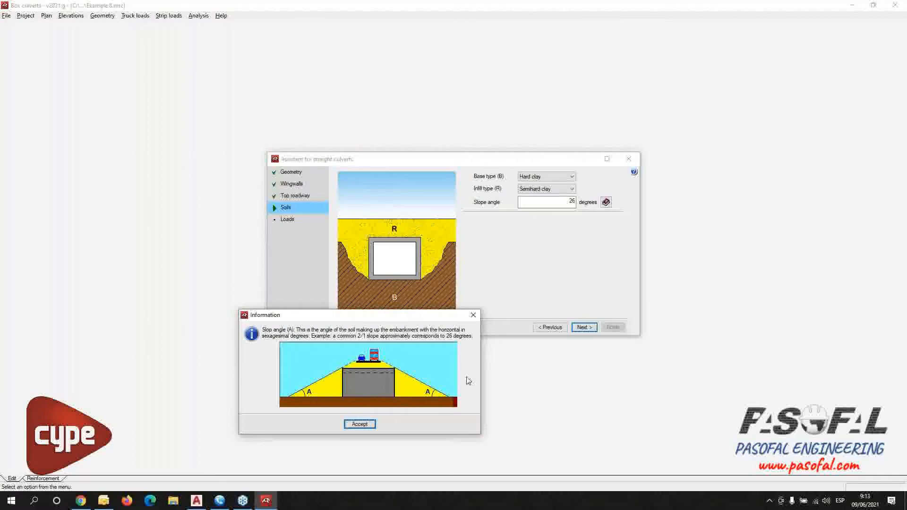
left_click(474, 316)
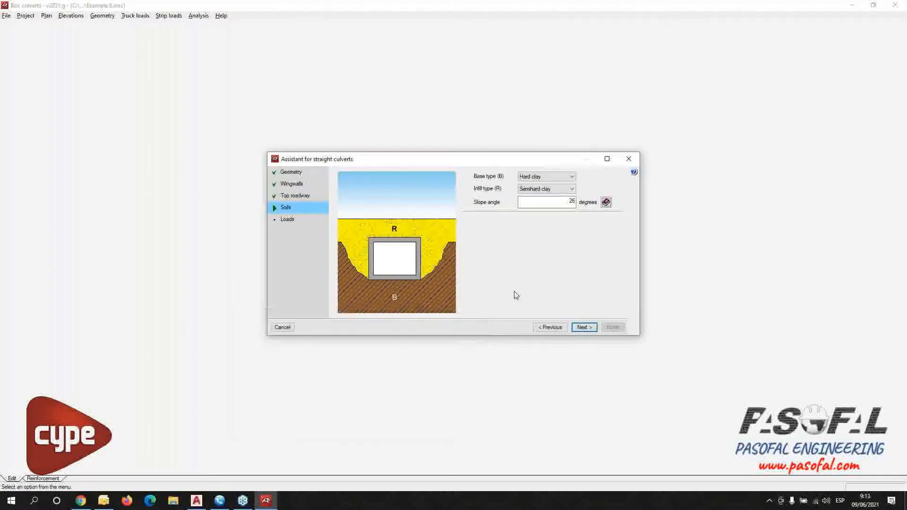
Step: Continue to the loads, set the generation type to RSA Class I, and try to finish the assistant
left_click(584, 327)
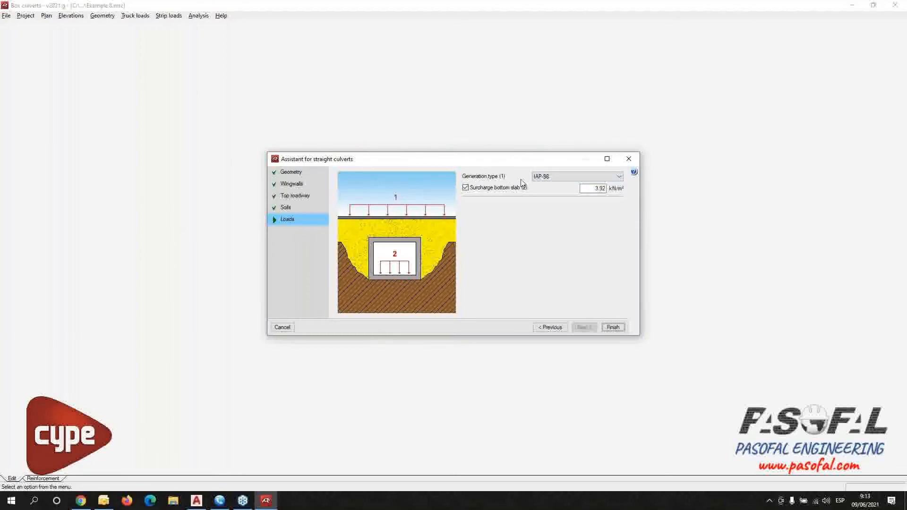
left_click(564, 179)
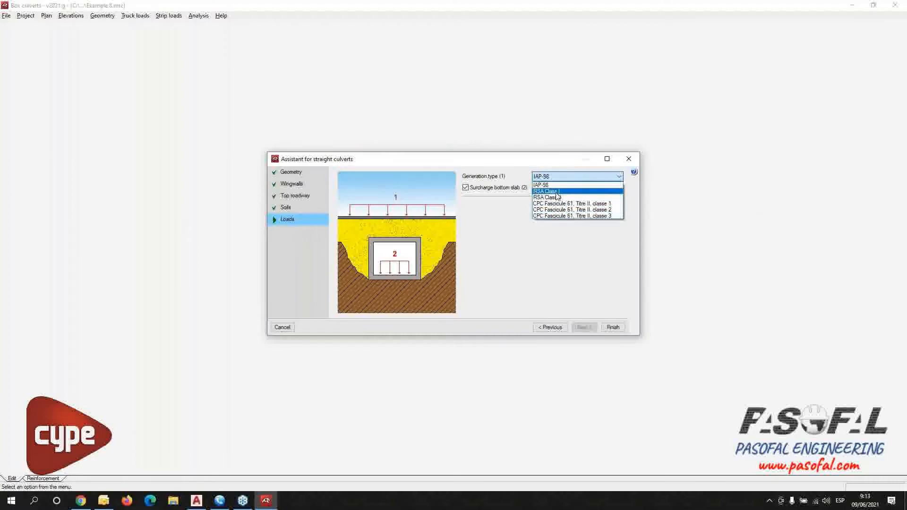
left_click(556, 192)
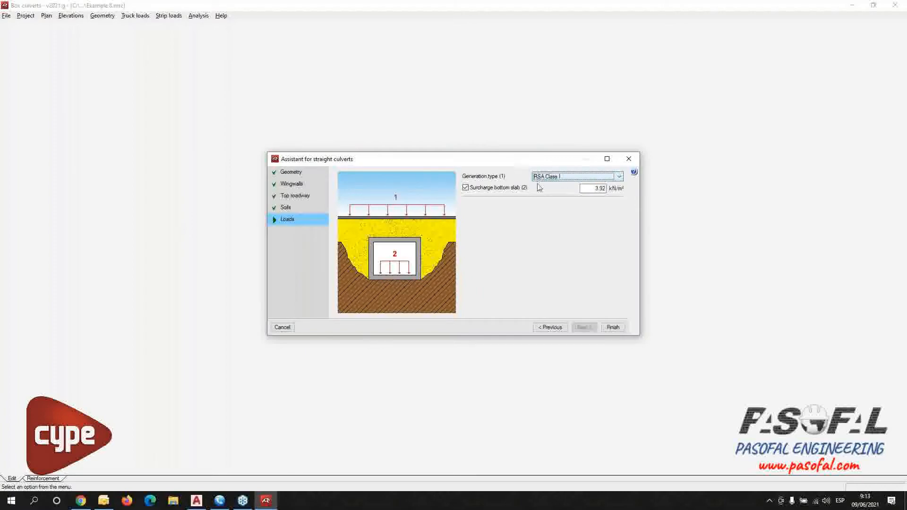
left_click(613, 328)
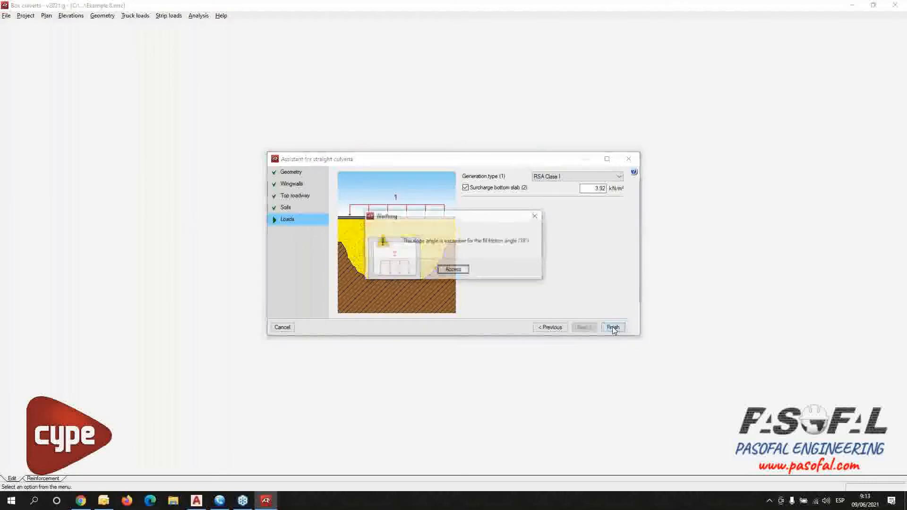
left_click(448, 271)
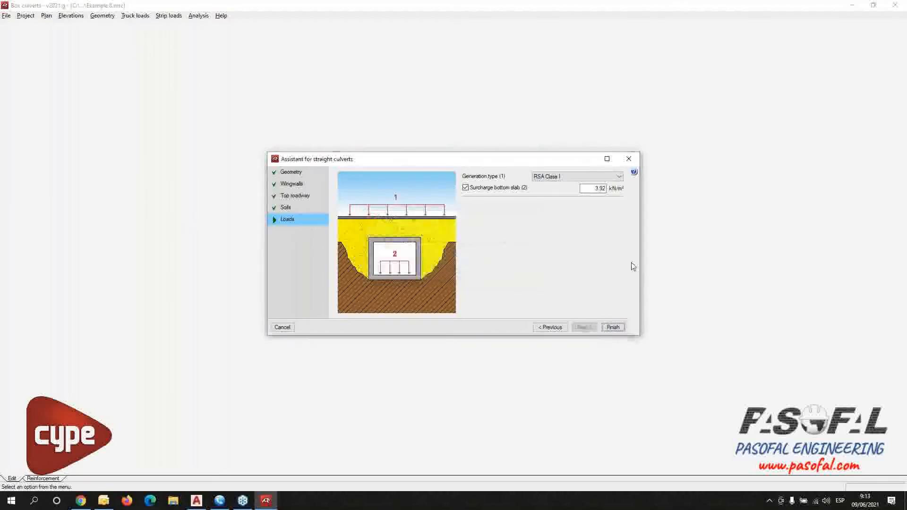
Step: Return to the soil settings, set the slope angle to 18 degrees, and continue to the loads
left_click(552, 327)
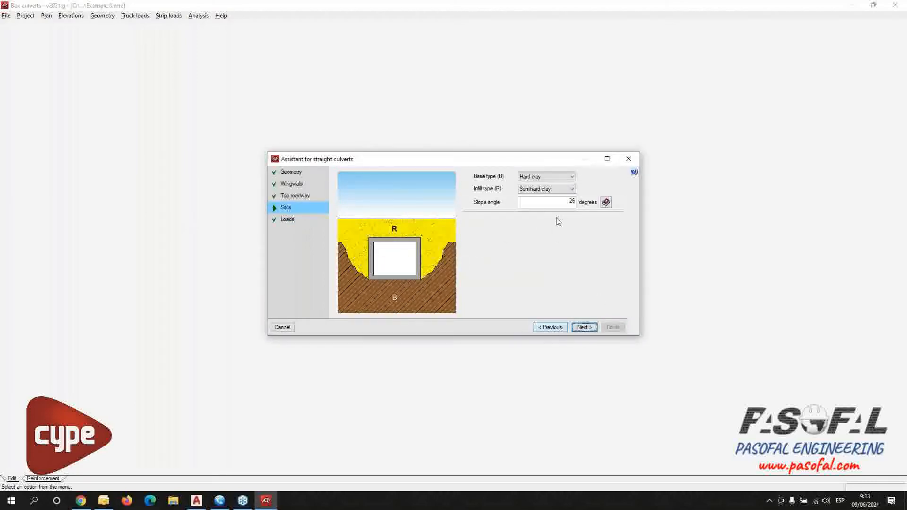
double_click(561, 203)
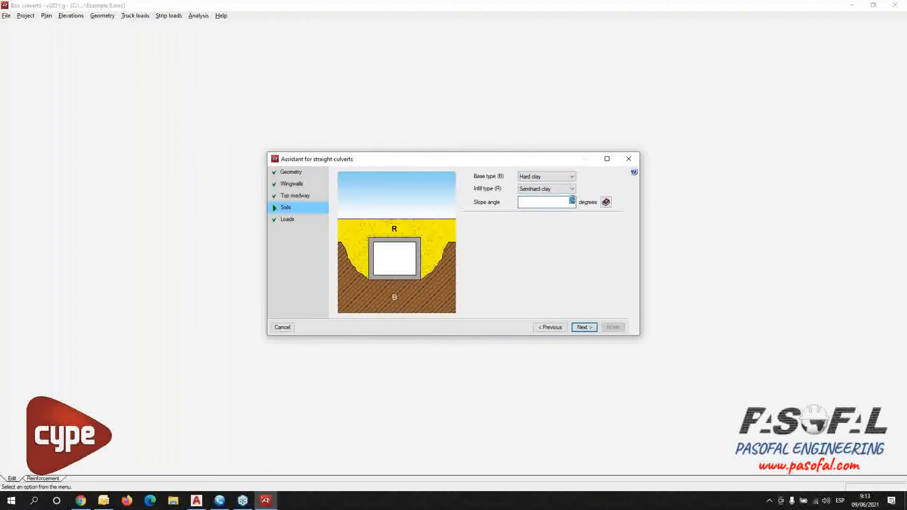
type("18")
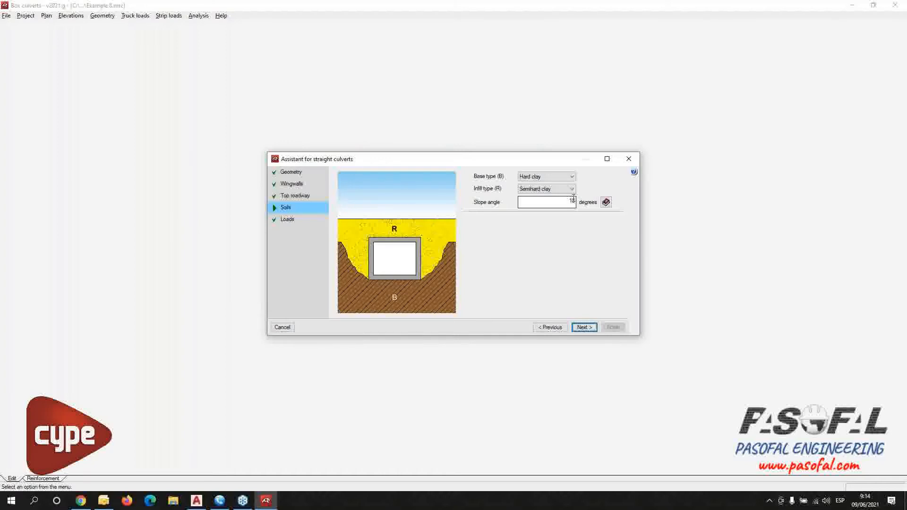
left_click(586, 328)
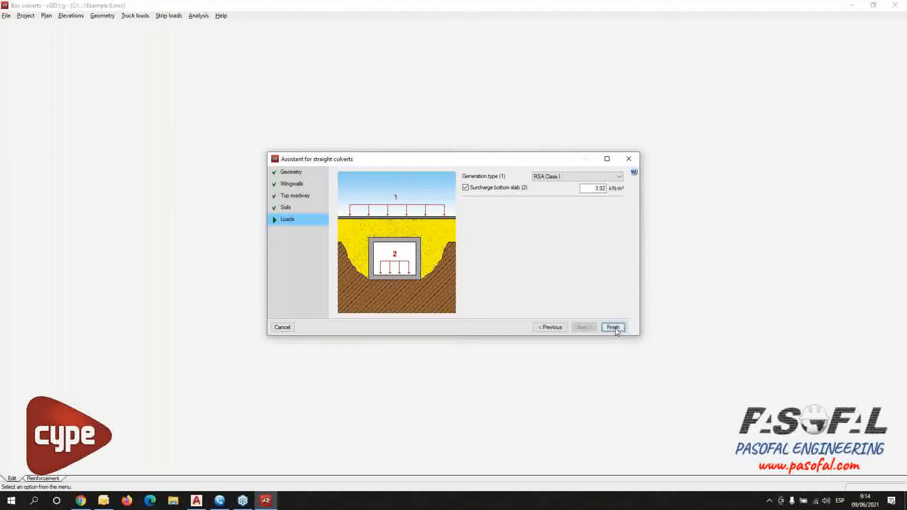
Step: Finish the assistant, review the summary of introduced data, and accept it to generate the culvert
left_click(614, 328)
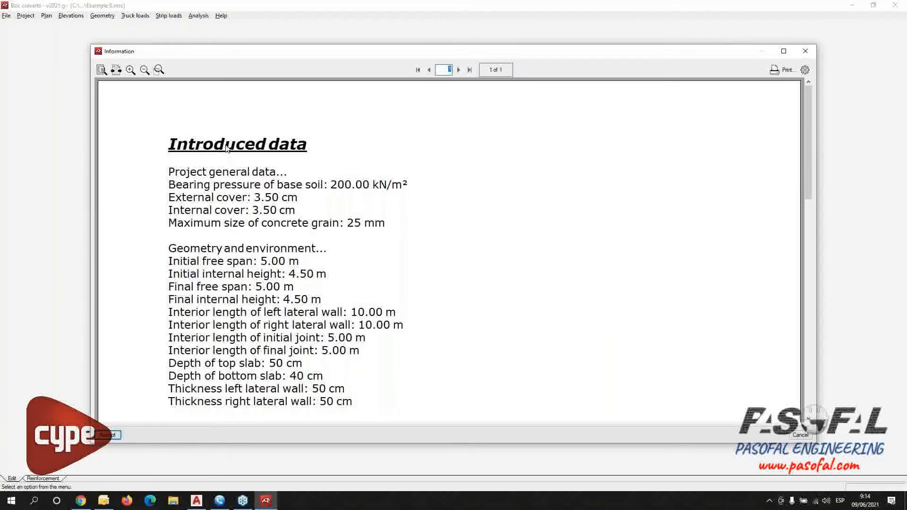
scroll(227, 149, "down", 10)
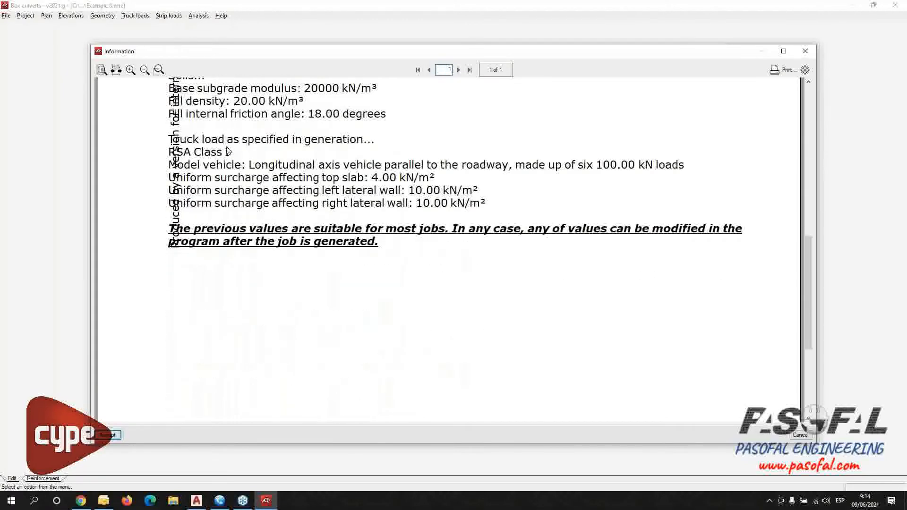
left_click(110, 435)
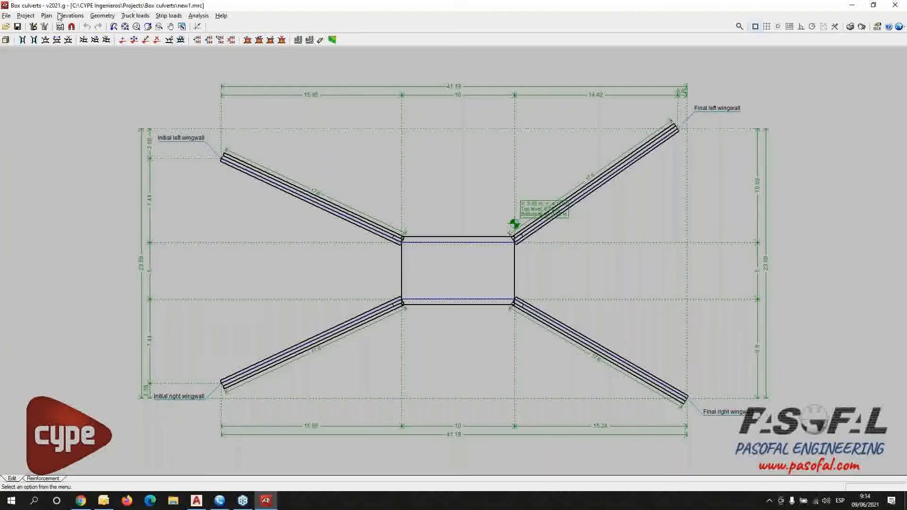
Step: Inspect the generated culvert and its wingwalls in the 3D view, then return to the plan
left_click(6, 41)
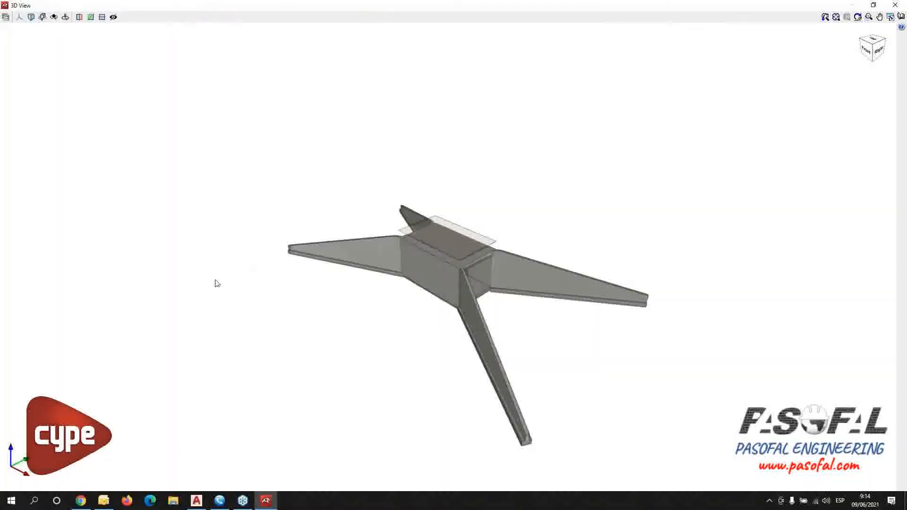
middle_click_drag(244, 323, 222, 400)
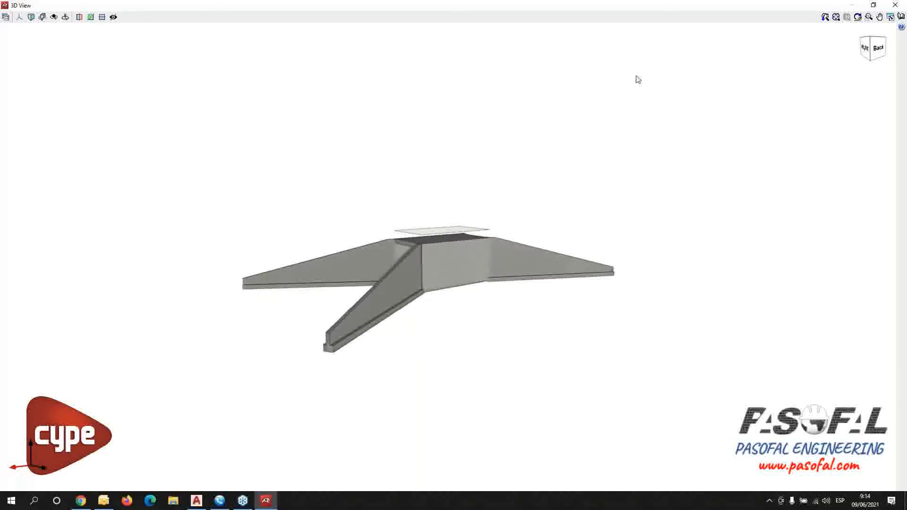
left_click(896, 6)
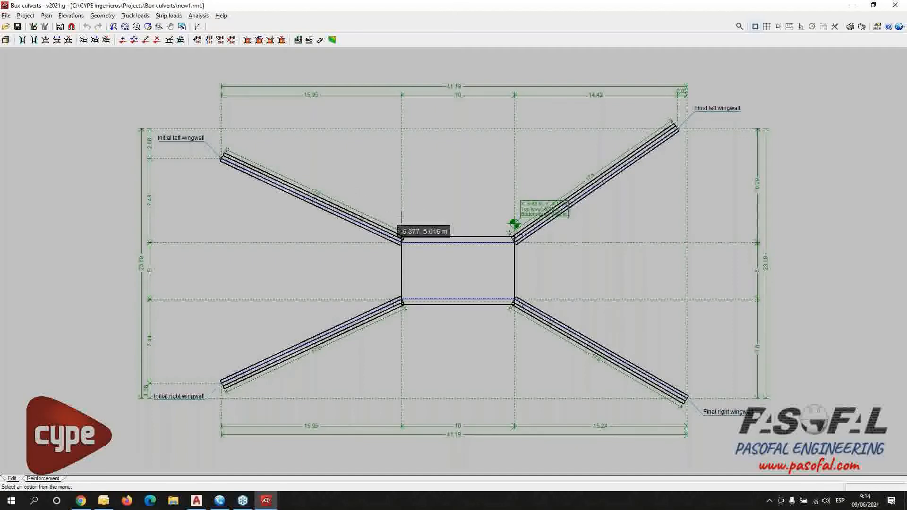
Step: Set the job's design code to ACI 318M-19 (USA)
left_click(900, 27)
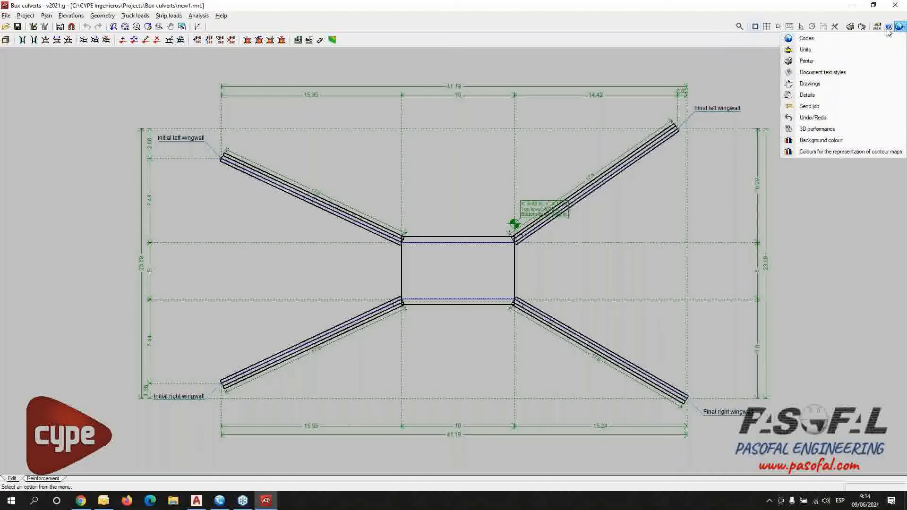
left_click(801, 39)
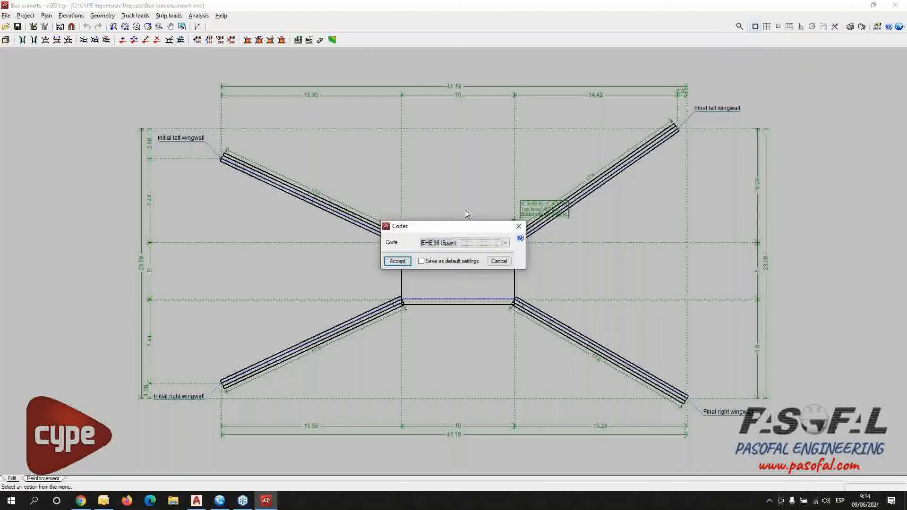
left_click(505, 243)
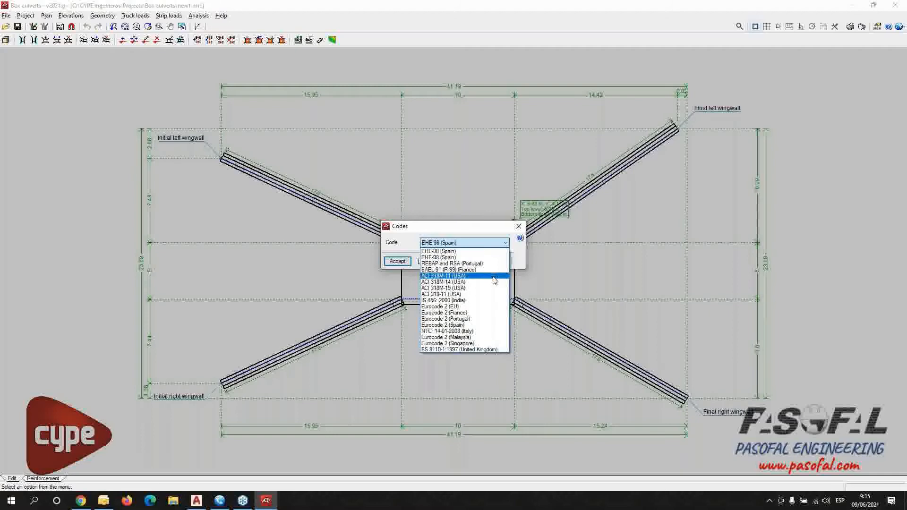
left_click(436, 289)
left_click(395, 262)
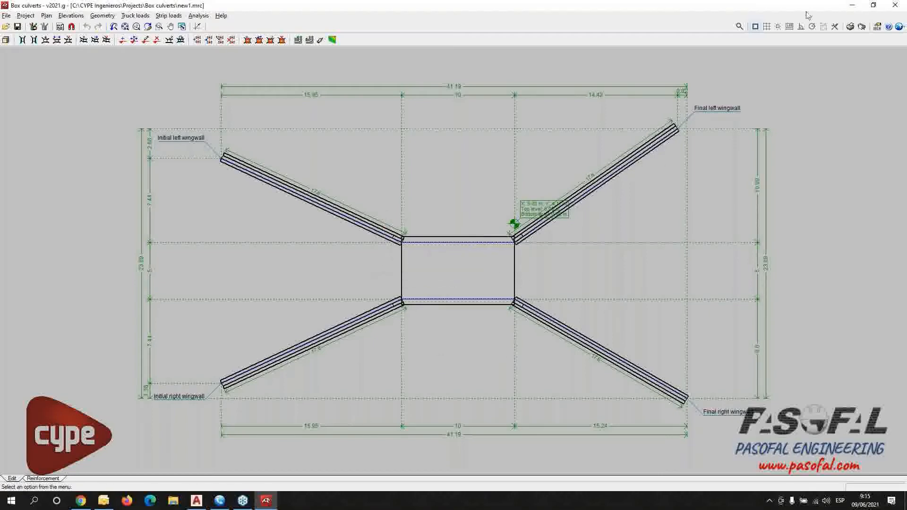
Step: Check the units of measurement and accept the International System with joule as the energy unit
left_click(900, 27)
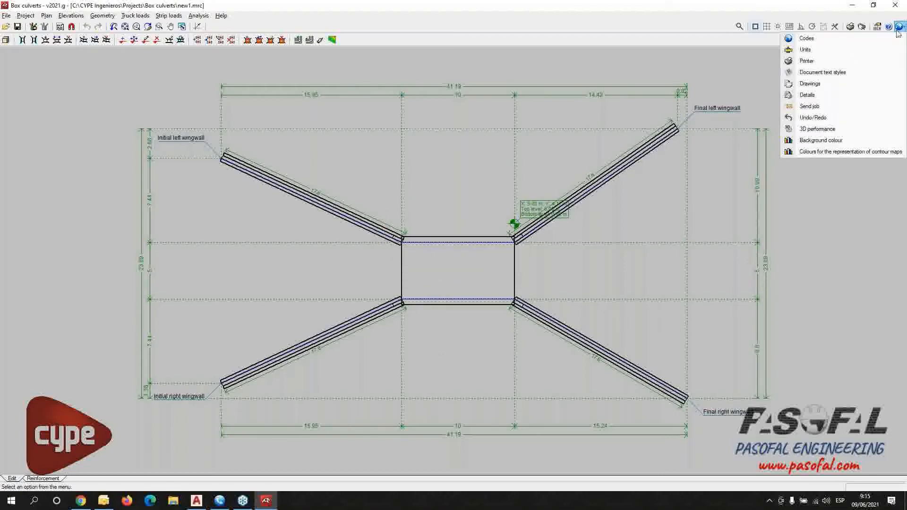
left_click(805, 49)
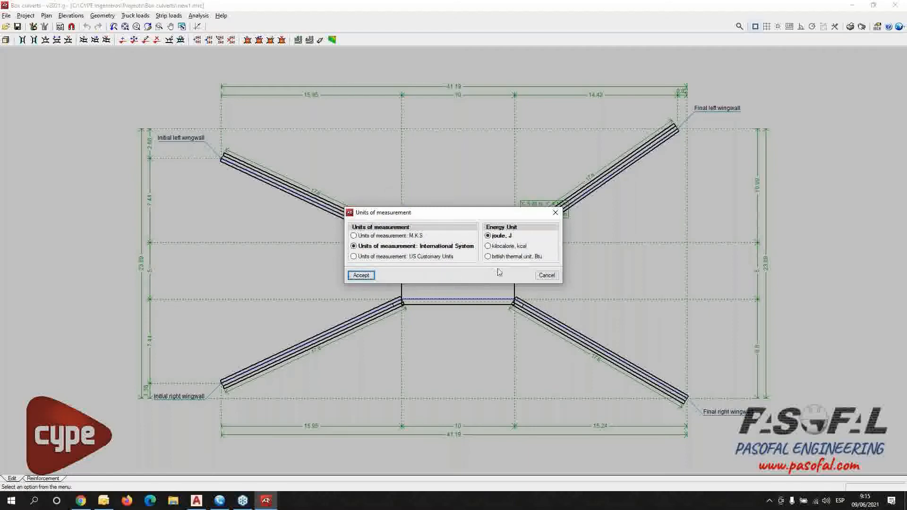
left_click(361, 276)
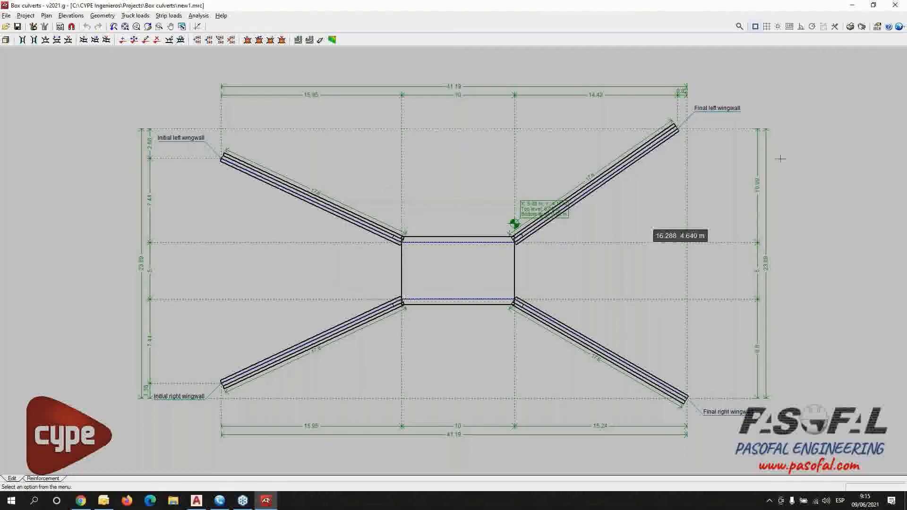
Step: In the job's materials, keep concrete f'c=250 and set the steel grade to Grado 60 (Latinoamérica)
scroll(846, 108, "down", 1)
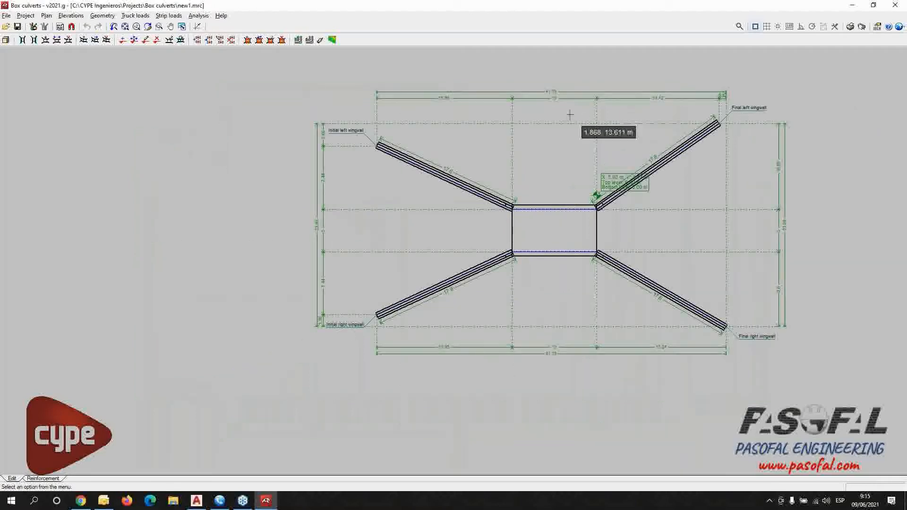
left_click(26, 16)
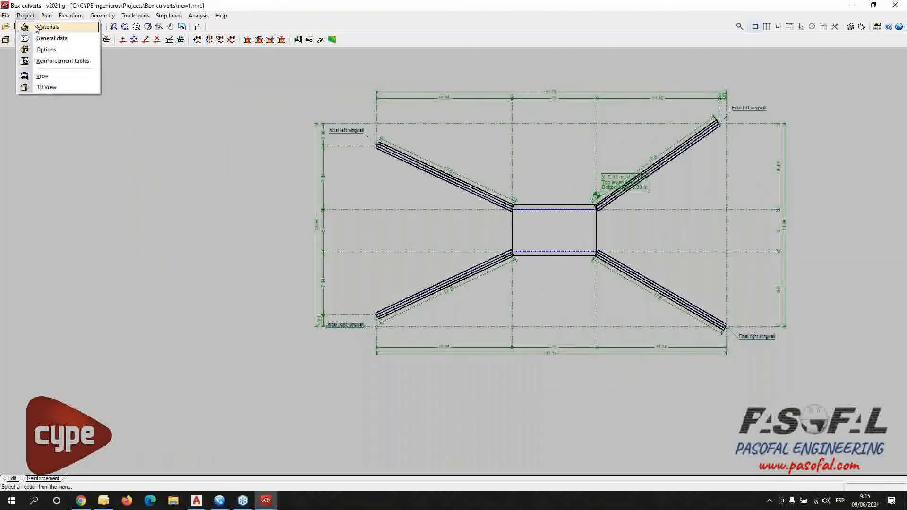
left_click(37, 27)
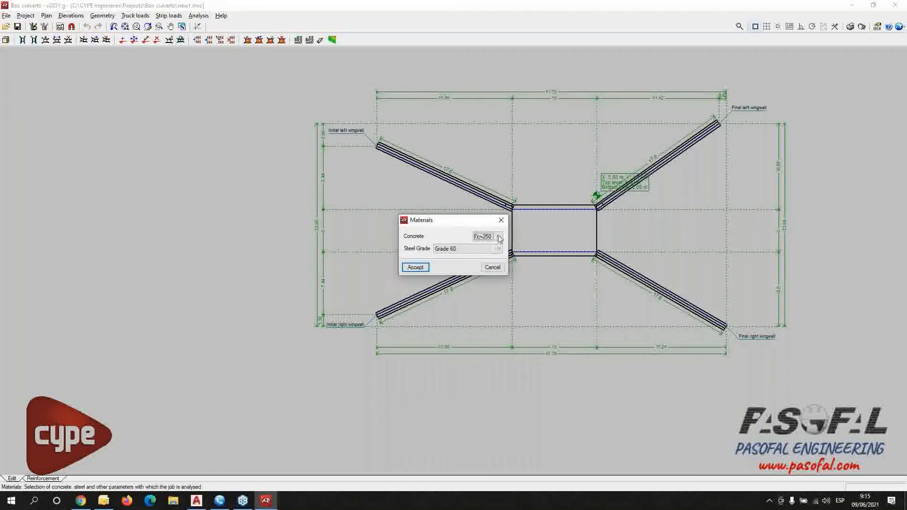
left_click(500, 237)
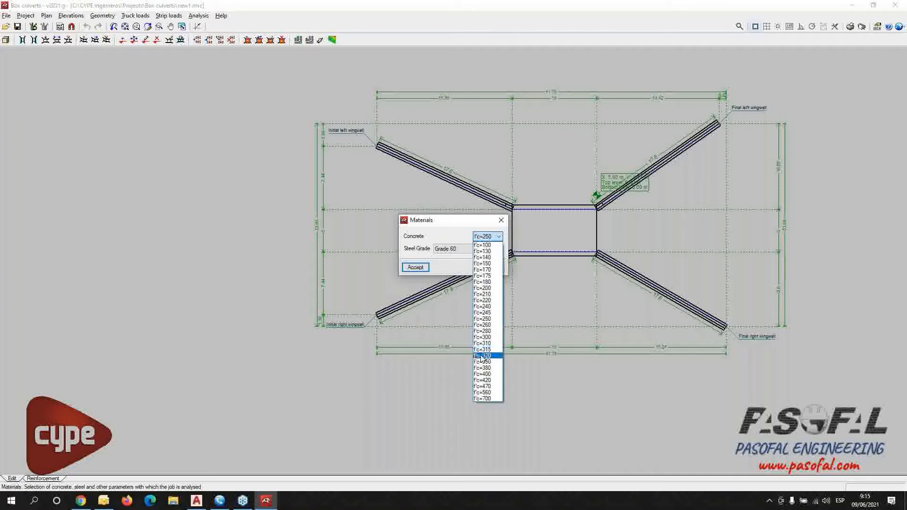
left_click(411, 252)
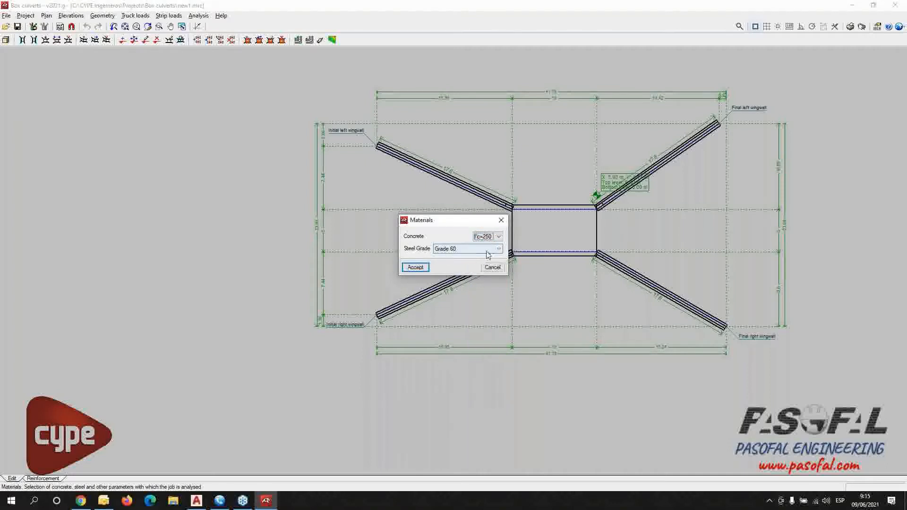
left_click(503, 250)
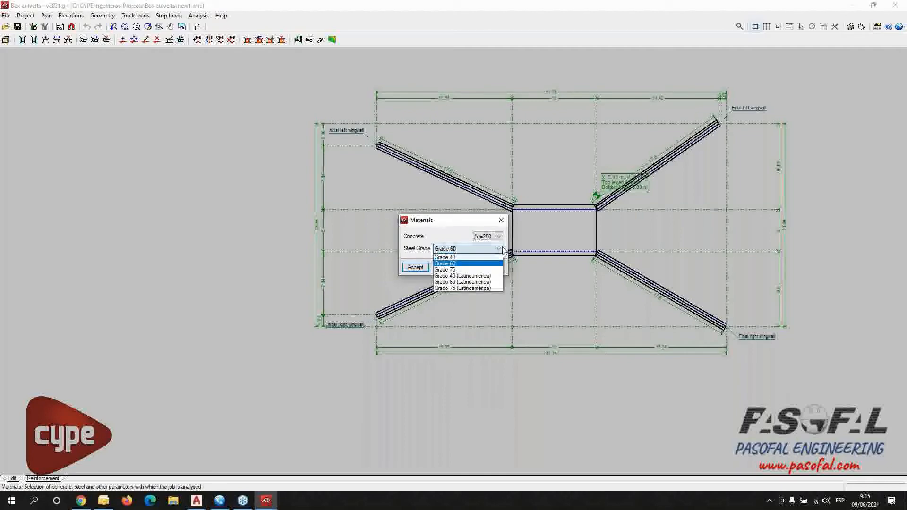
left_click(463, 282)
left_click(415, 268)
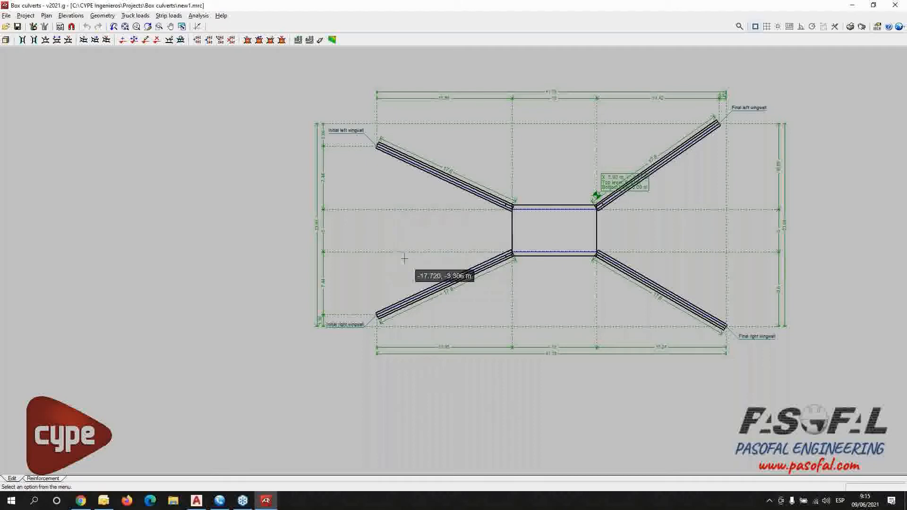
Step: In the project's general data, enable the hydraulic surcharge by depth at 2.00 m and accept
left_click(26, 16)
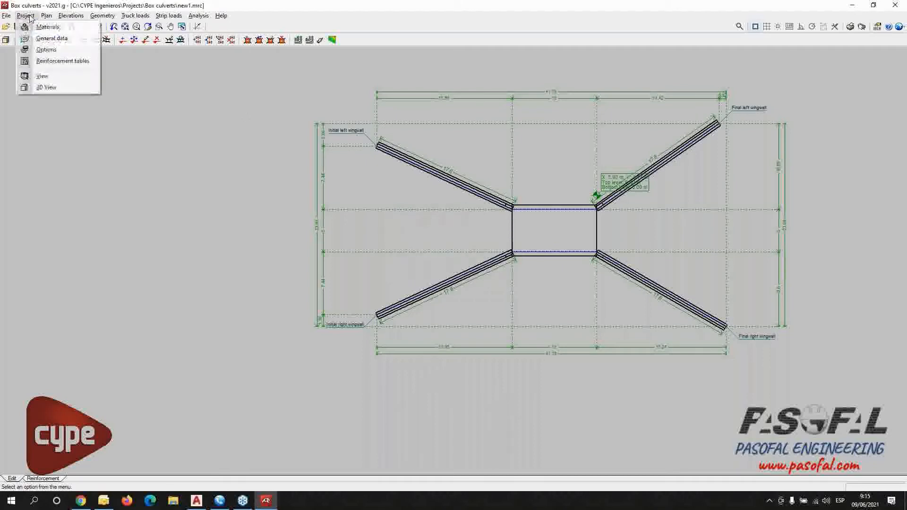
left_click(47, 38)
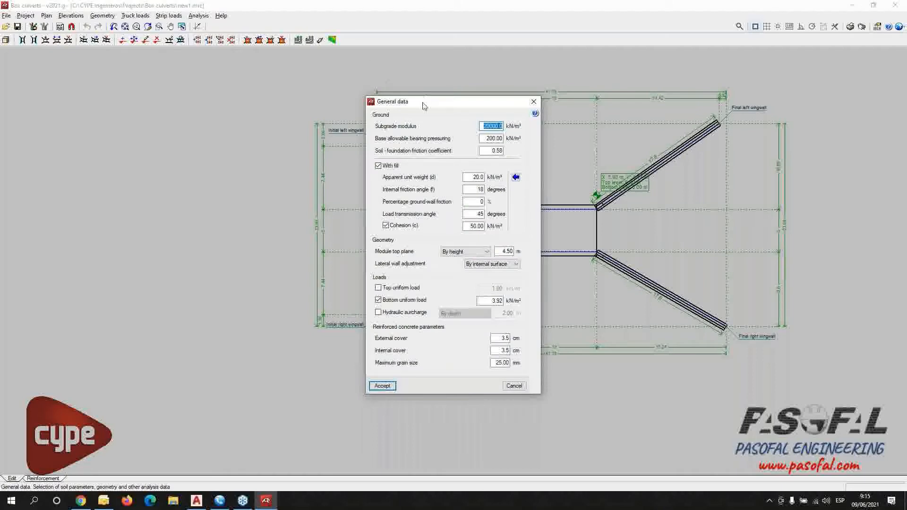
mouse_move(423, 106)
left_mouse_down()
mouse_move(207, 58)
mouse_move(128, 75)
mouse_move(135, 86)
left_mouse_up()
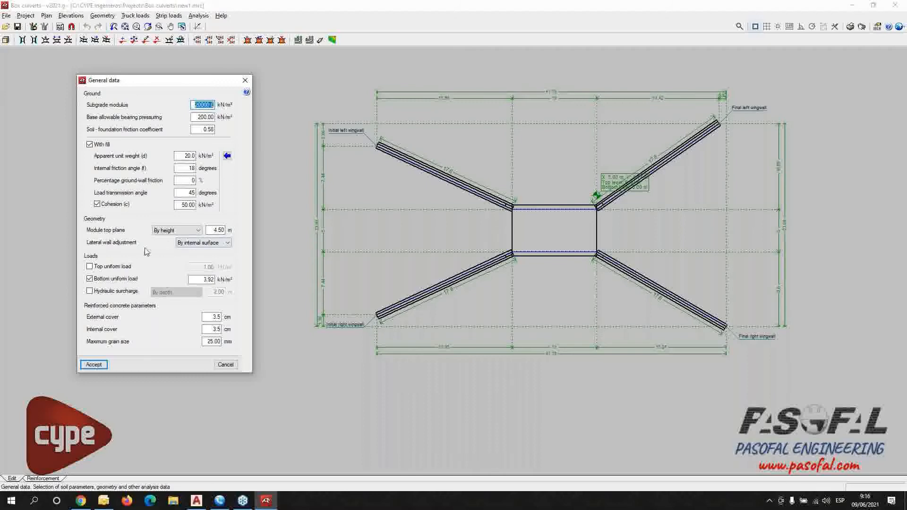
mouse_move(92, 296)
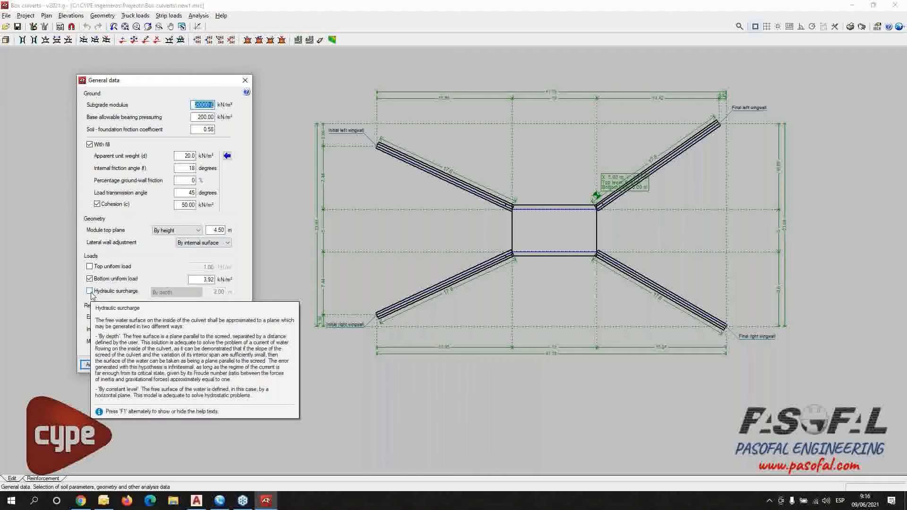
left_click(91, 293)
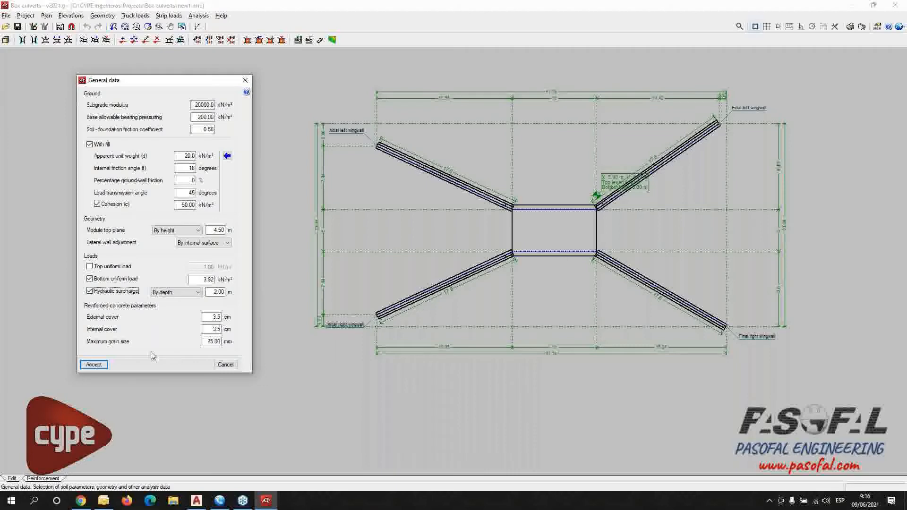
left_click(93, 365)
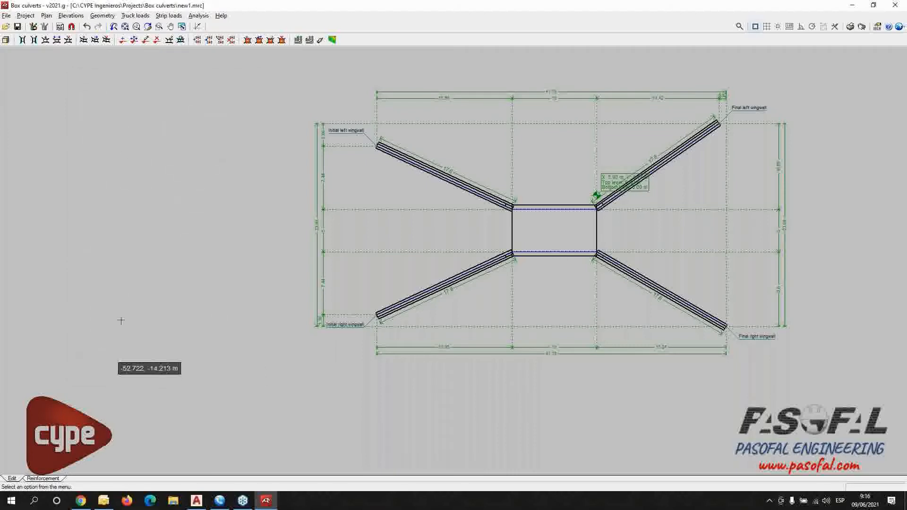
Step: Examine the culvert's interior and its water surface in the 3D view, then return to the plan
left_click(5, 40)
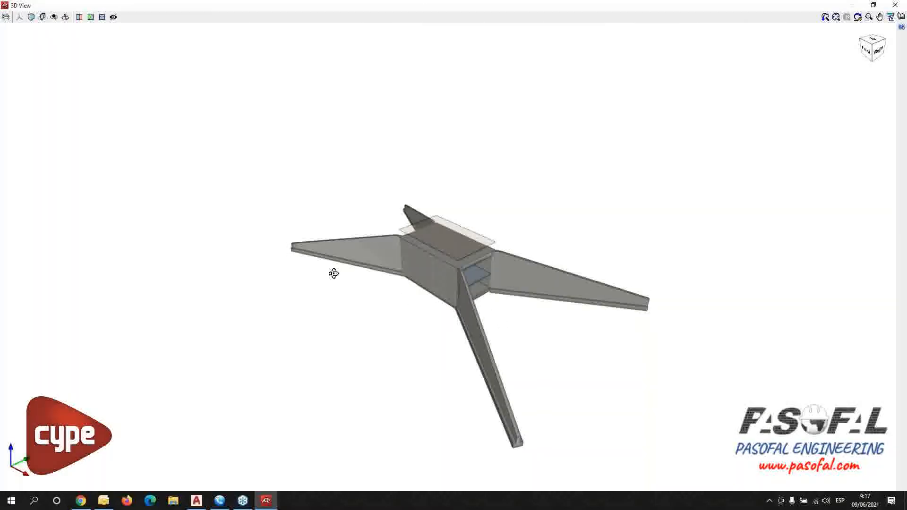
left_click_drag(334, 274, 356, 306)
scroll(422, 284, "up", 5)
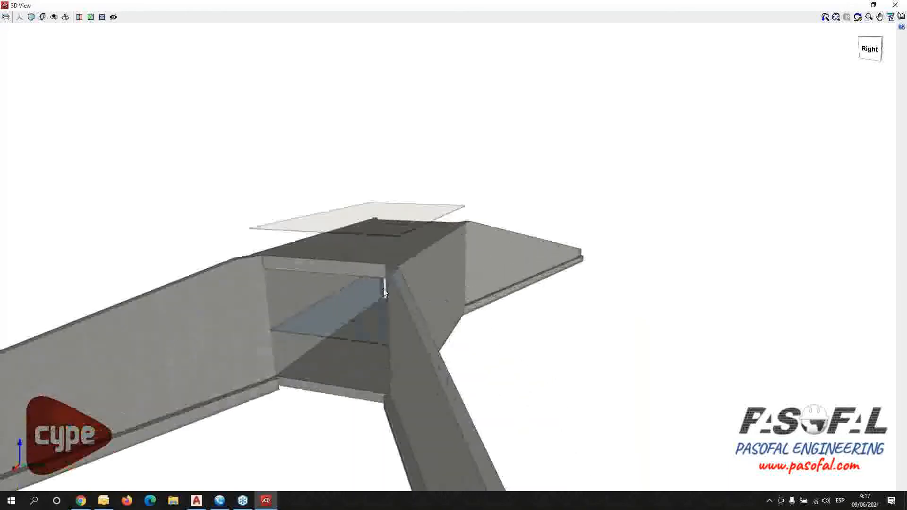
scroll(384, 293, "up", 5)
mouse_move(408, 263)
left_mouse_down()
mouse_move(320, 330)
mouse_move(370, 302)
mouse_move(390, 244)
mouse_move(359, 290)
left_mouse_up()
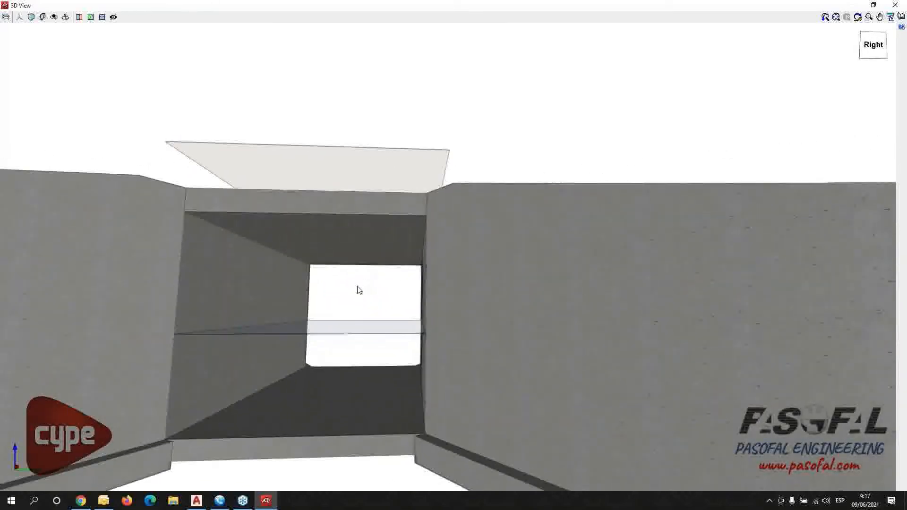
scroll(359, 290, "down", 3)
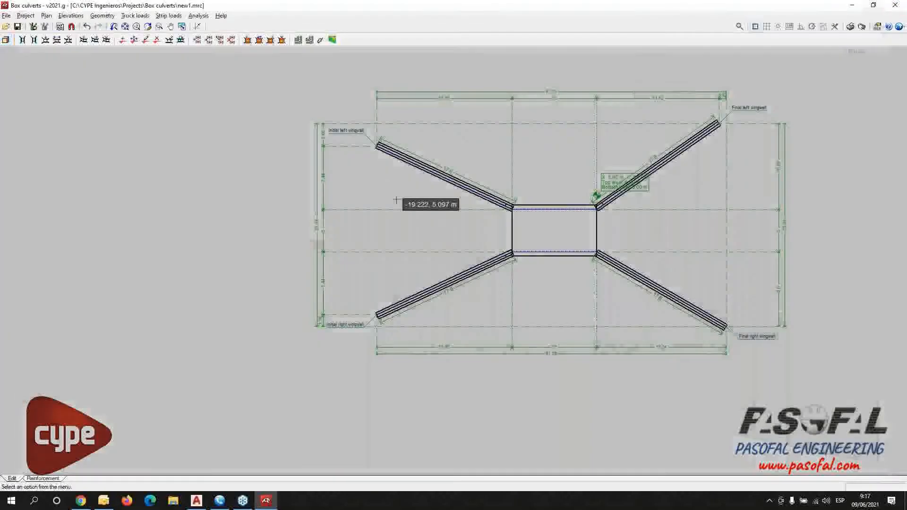
left_click(895, 6)
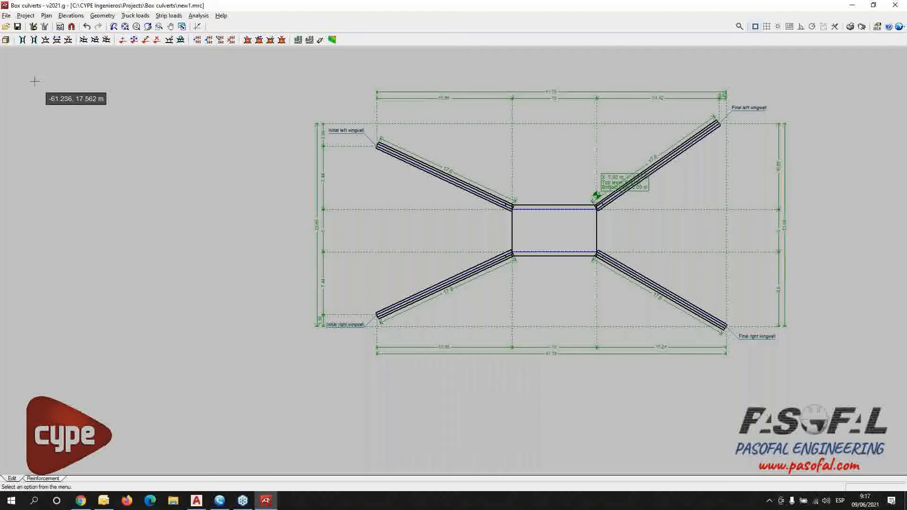
Step: Move the lateral wall point at the initial left corner of the culvert by an X increment of -3 m
left_click(71, 16)
mouse_move(47, 18)
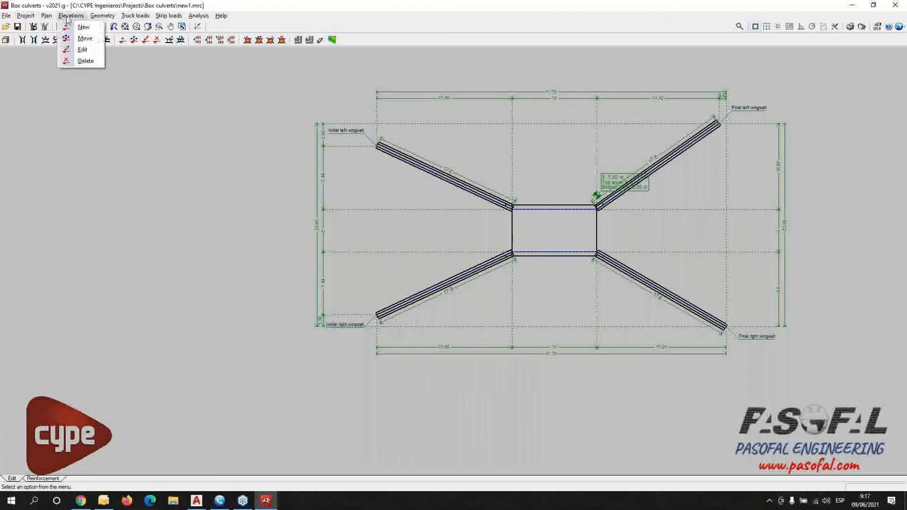
left_click(67, 17)
left_click(47, 17)
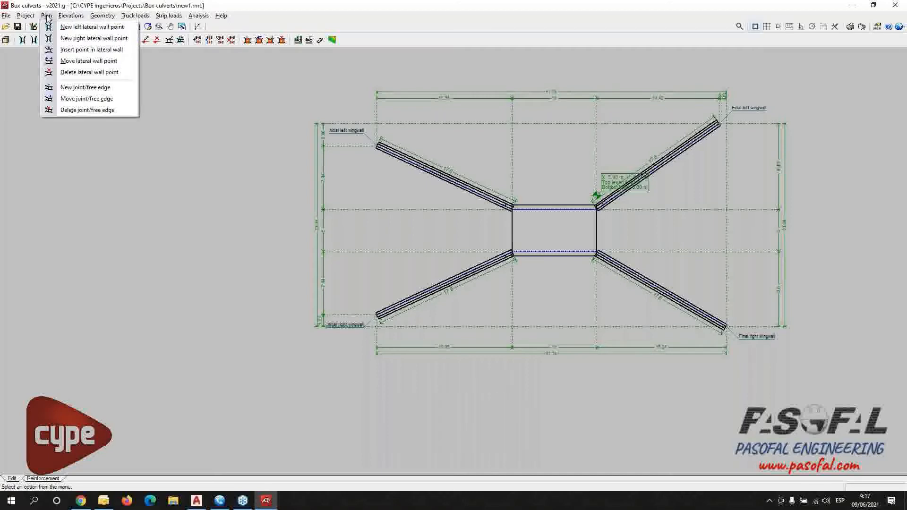
left_click(80, 61)
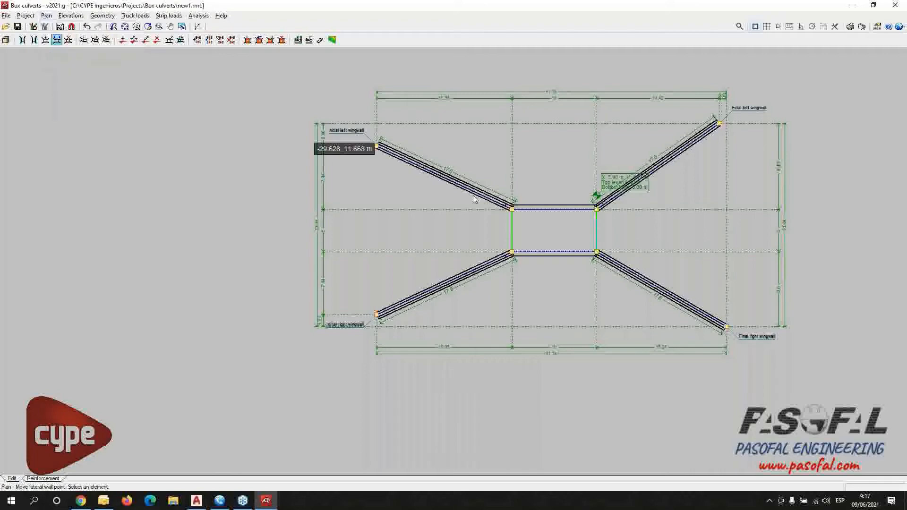
left_click(513, 209)
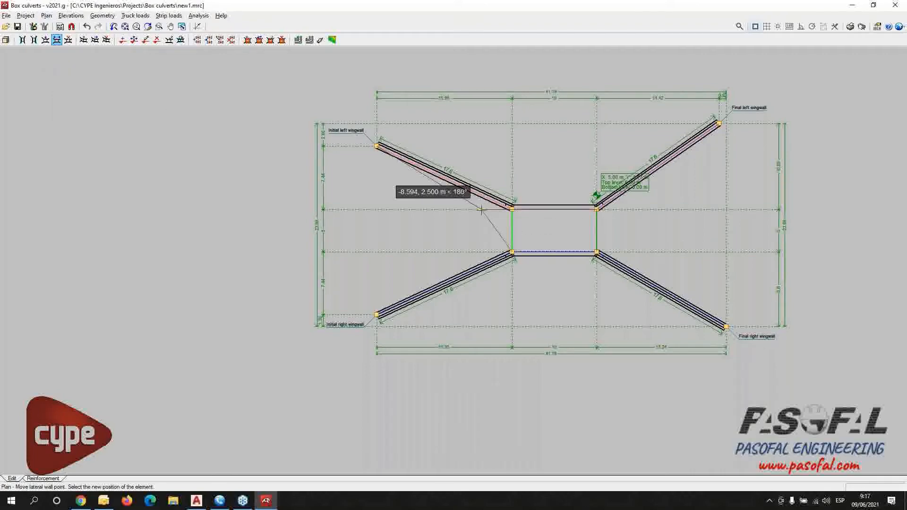
left_click(813, 27)
left_click(197, 27)
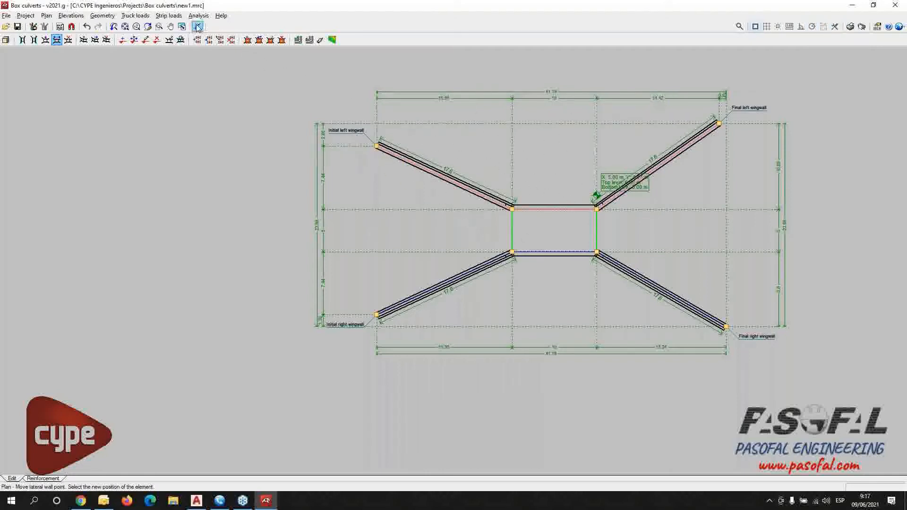
left_click(487, 235)
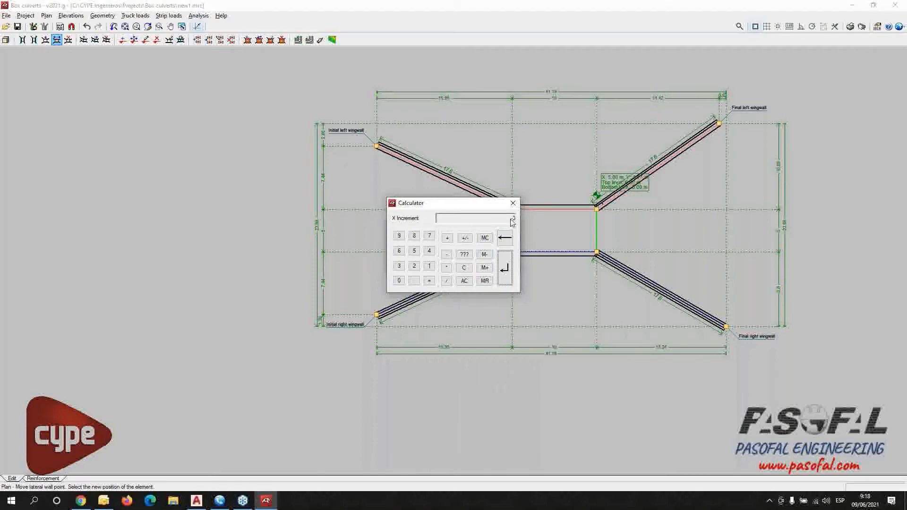
type("3")
key("Return")
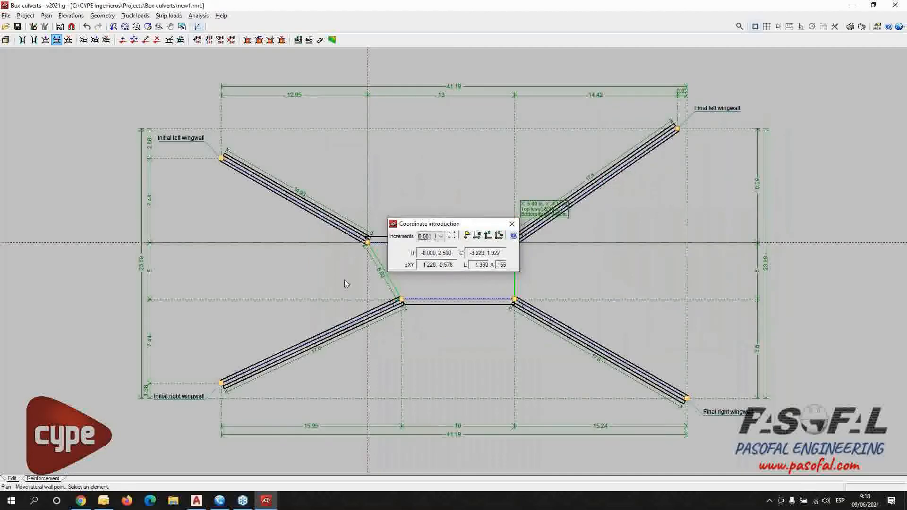
Step: Move the lateral wall point at the initial right corner by an X increment of -3 m
left_click(400, 297)
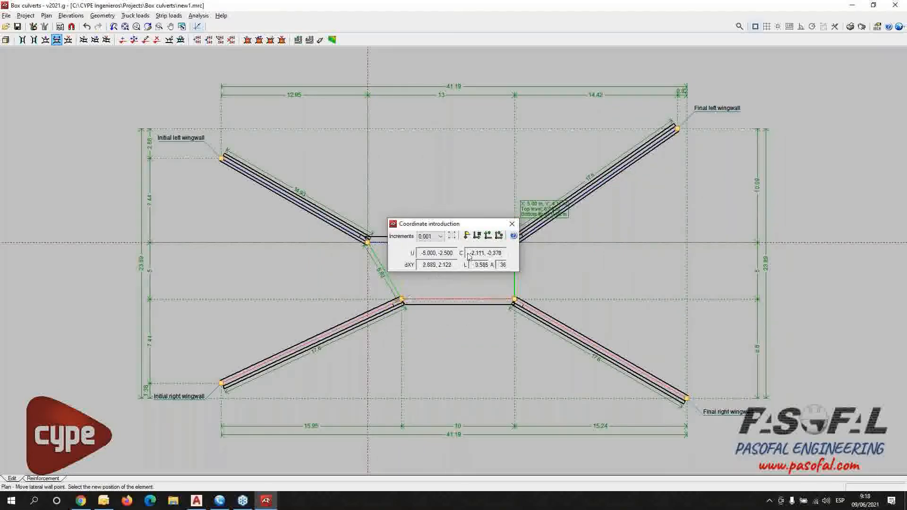
left_click(477, 236)
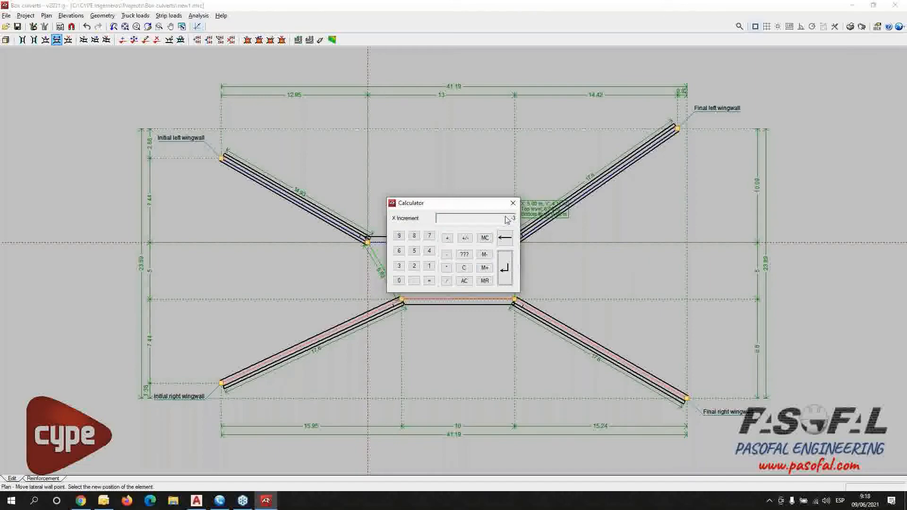
key("Return")
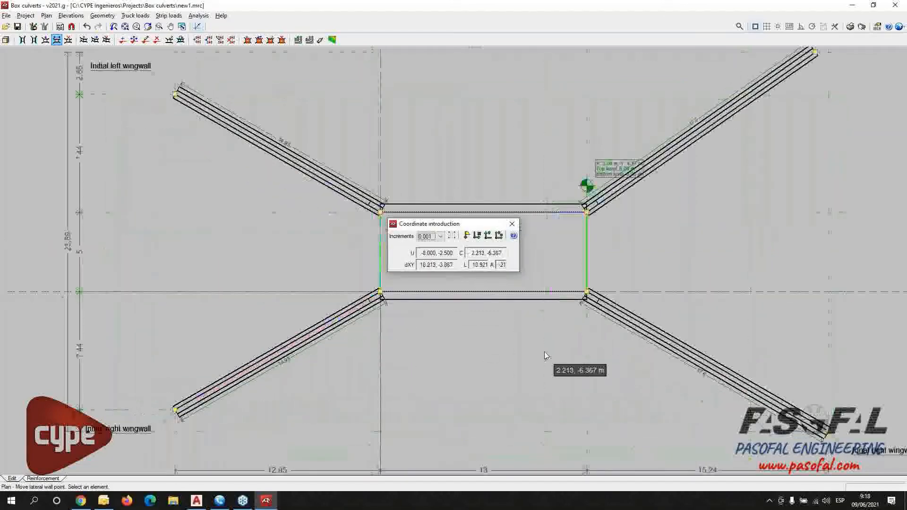
middle_click_drag(548, 351, 514, 243)
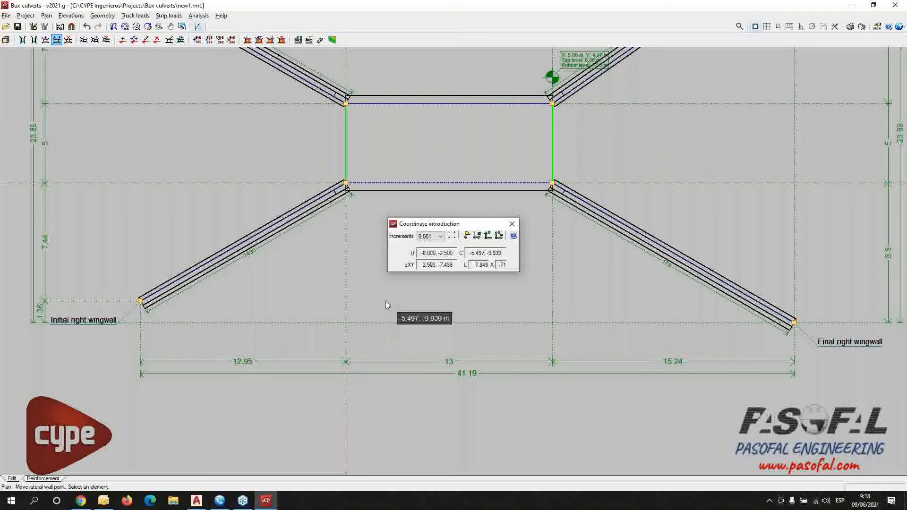
scroll(386, 302, "down", 1)
right_click(249, 152)
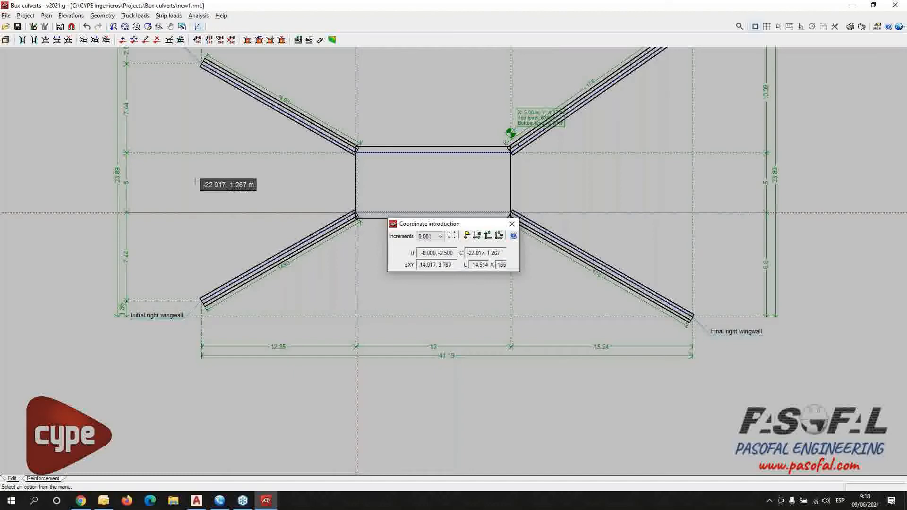
middle_click_drag(195, 182, 225, 259)
left_click(92, 18)
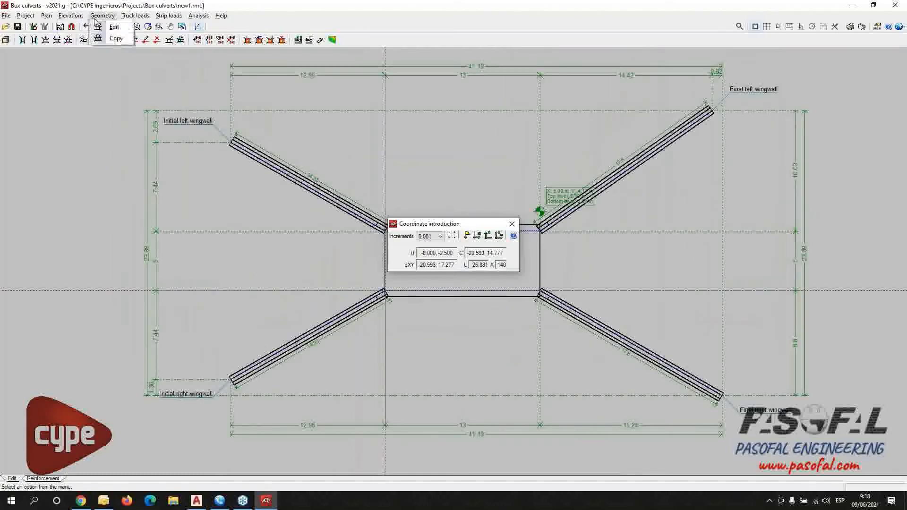
mouse_move(76, 17)
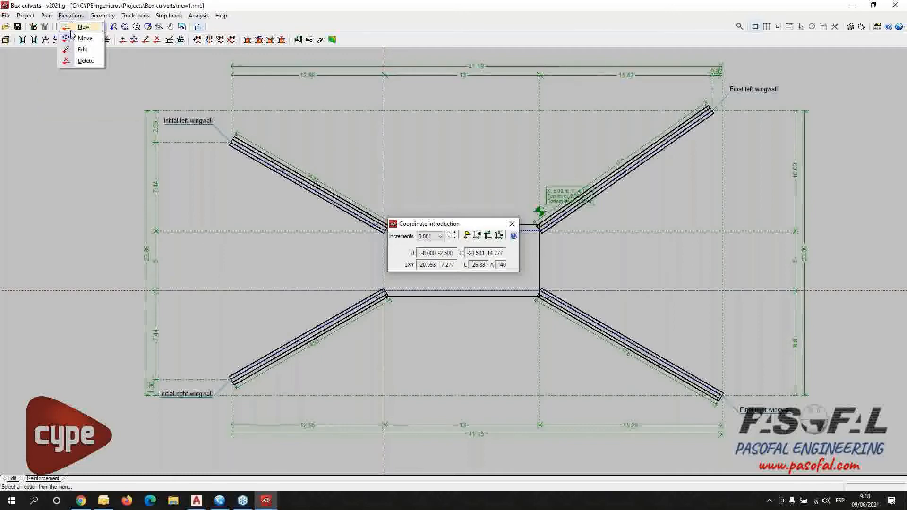
left_click(80, 39)
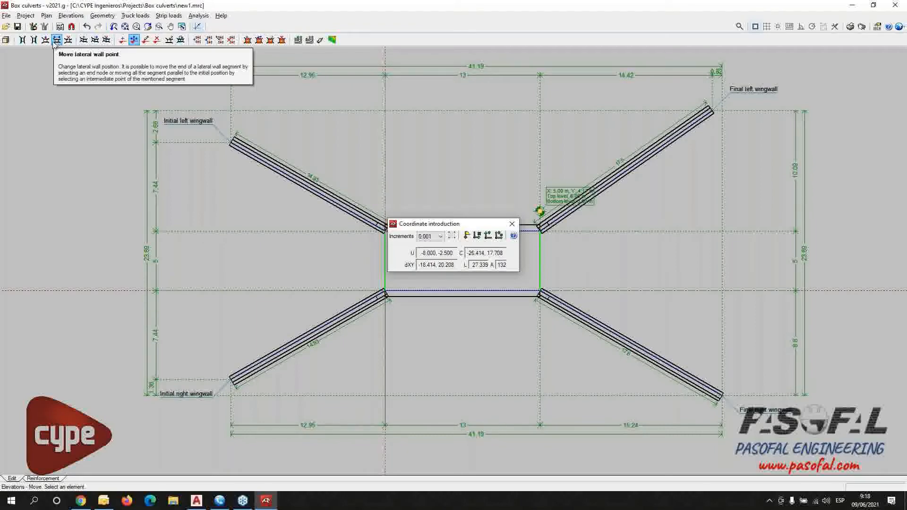
left_click(95, 40)
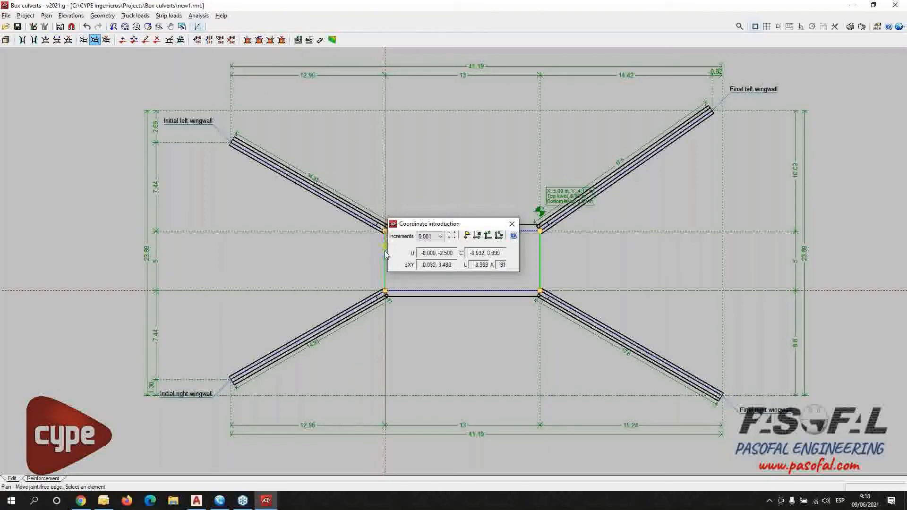
scroll(488, 308, "up", 1)
mouse_move(488, 308)
middle_mouse_down()
mouse_move(358, 340)
mouse_move(266, 339)
middle_mouse_up()
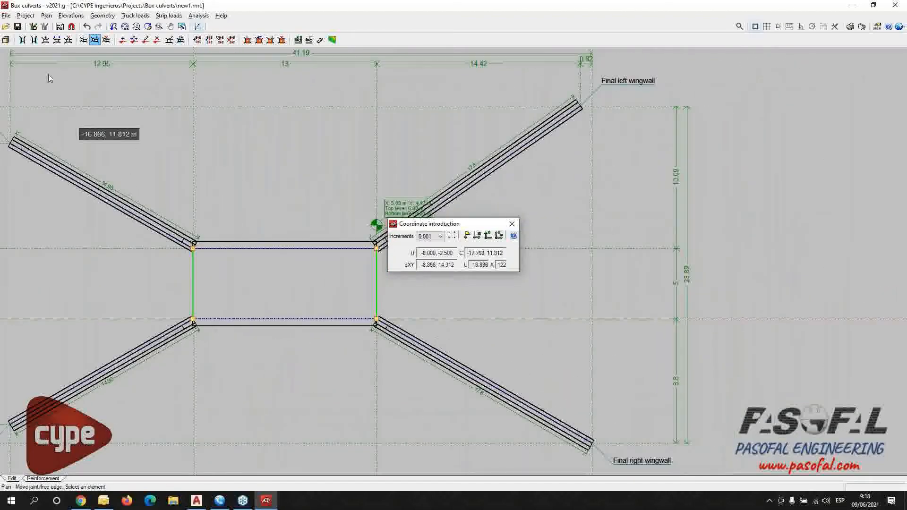
Step: Try to insert a point in the middle of the left lateral wall, at -1.500, 2.500 m
left_click(46, 40)
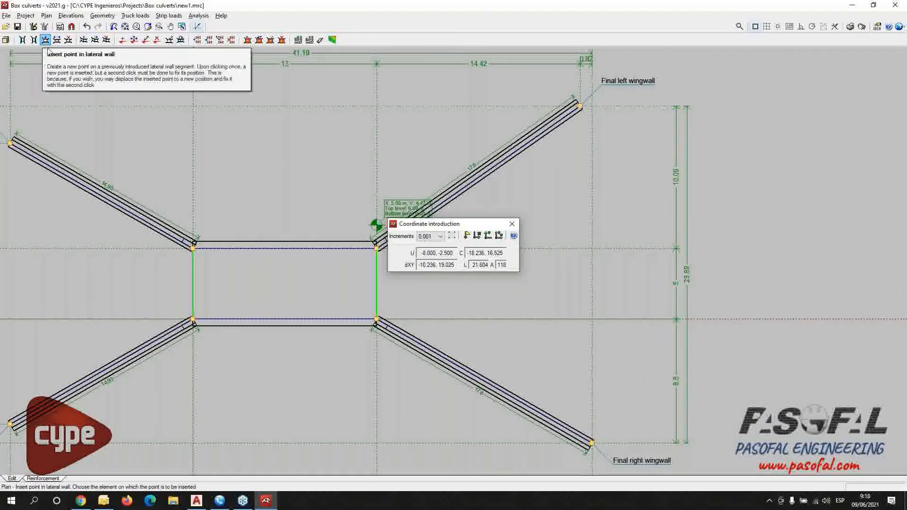
left_click(287, 246)
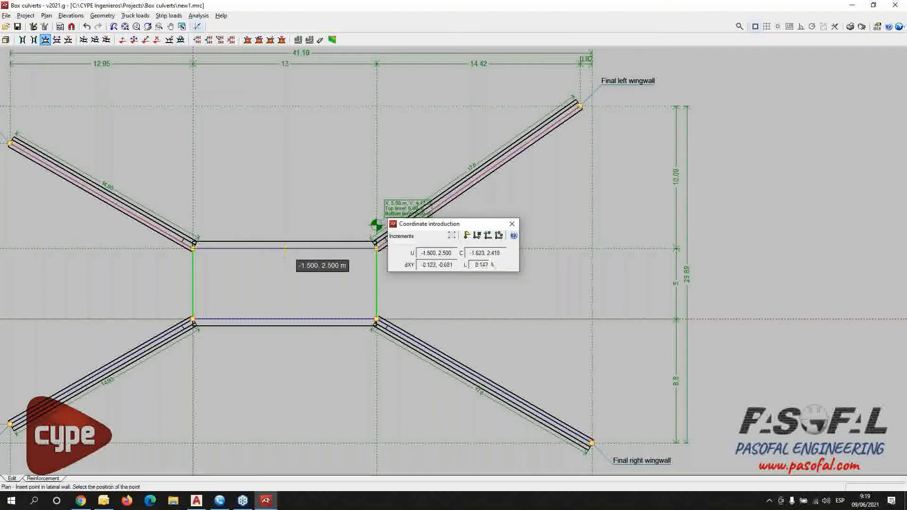
right_click(287, 301)
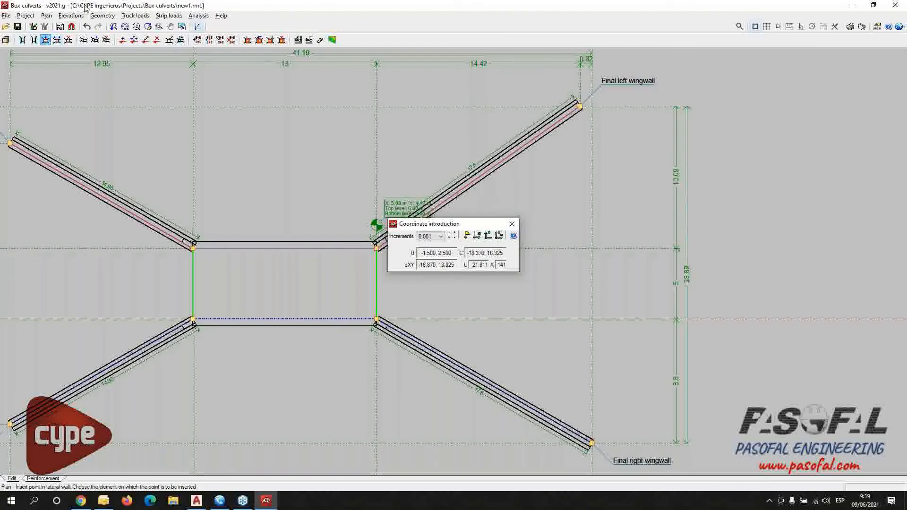
Step: Add a transverse joint across the culvert from -1.500, 2.500 m to -1.500, -2.500 m, splitting it into two modules
left_click(71, 16)
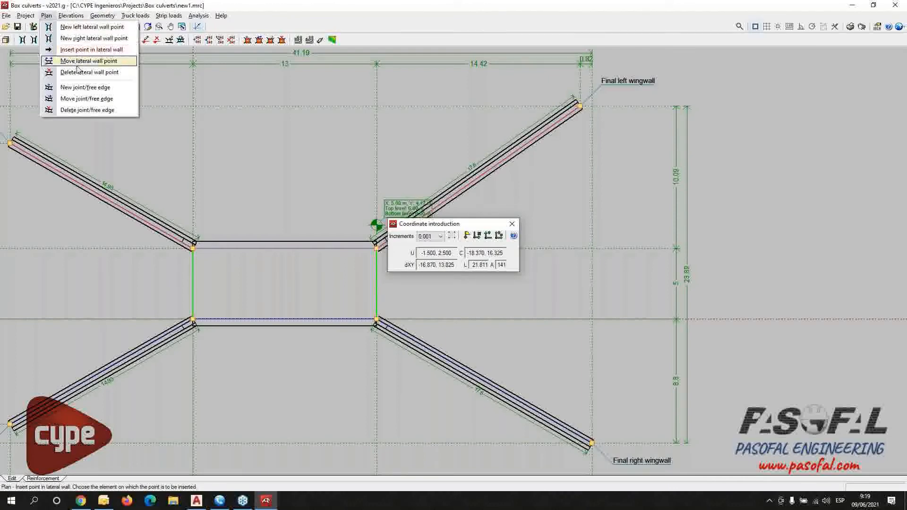
left_click(83, 88)
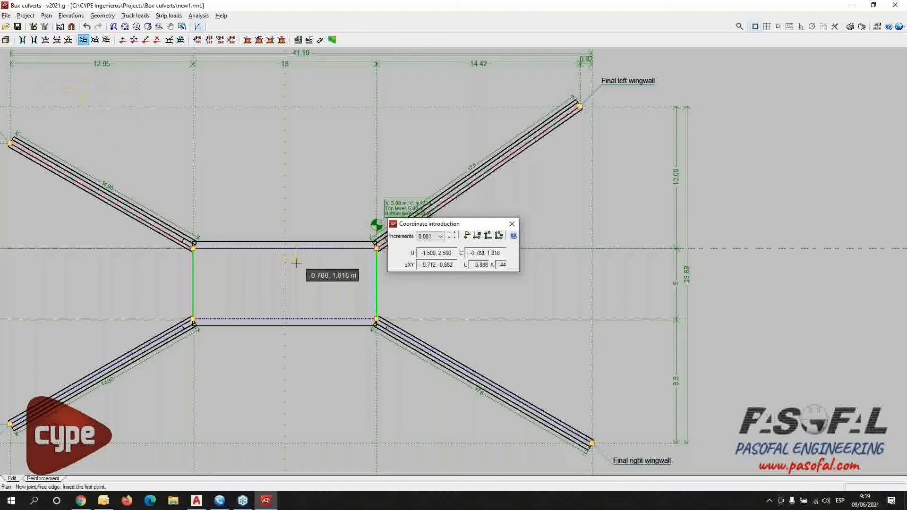
left_click(284, 249)
left_click(285, 323)
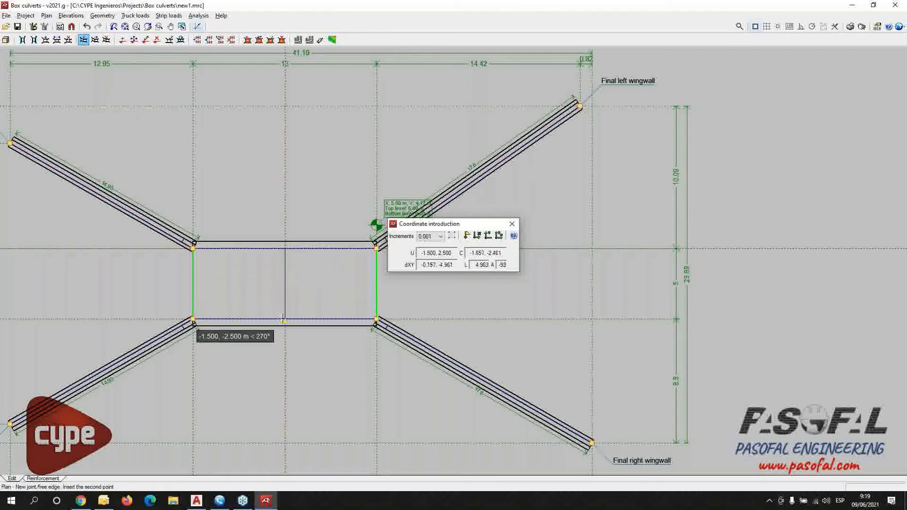
right_click(272, 363)
scroll(284, 296, "up", 2)
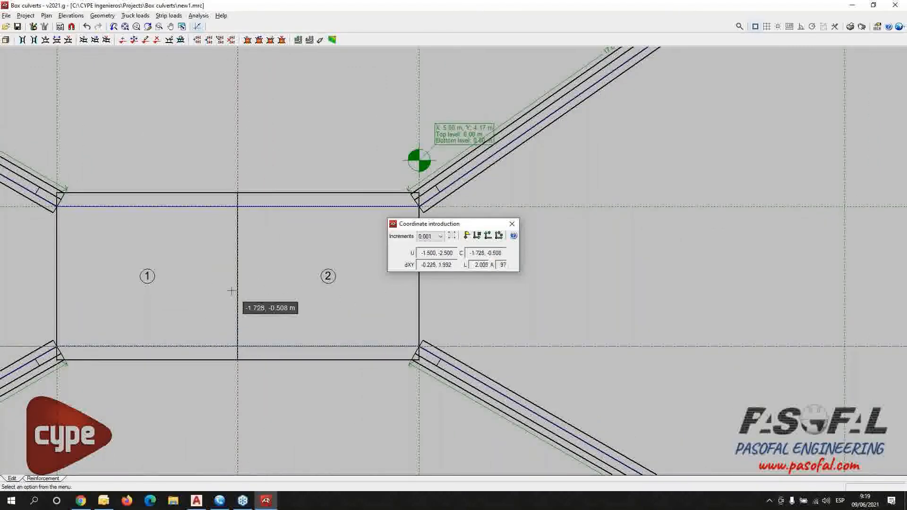
Step: Move the free end of the initial left wingwall to -20.951, 12.595 m, level with the final left wingwall's end
scroll(231, 290, "down", 1)
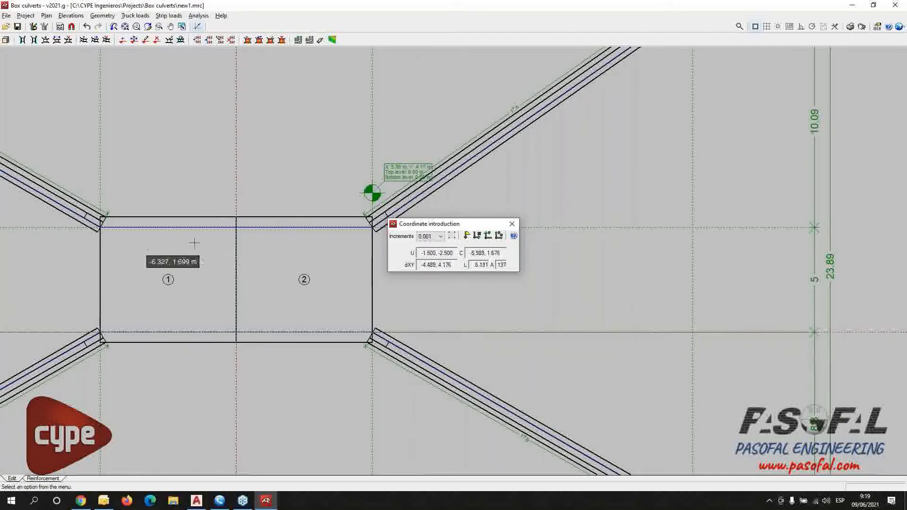
middle_click_drag(132, 273, 150, 260)
scroll(99, 85, "down", 3)
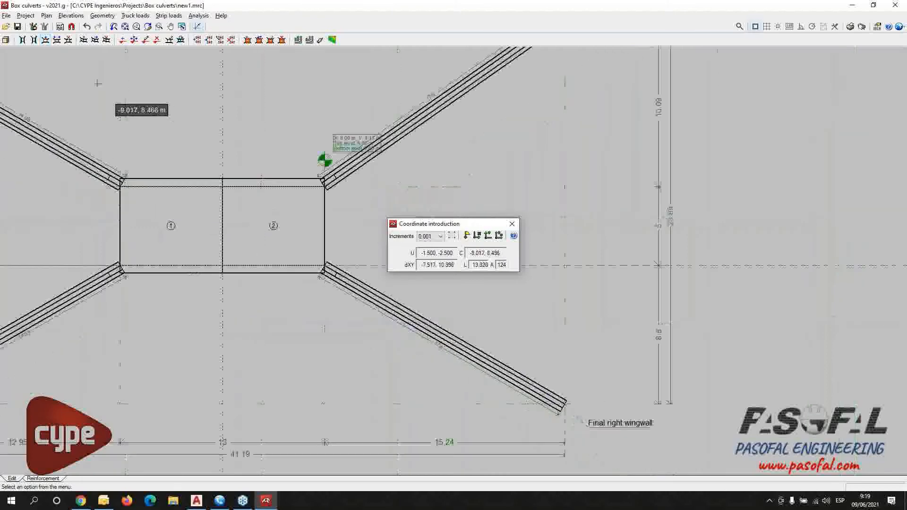
left_click(71, 15)
mouse_move(46, 16)
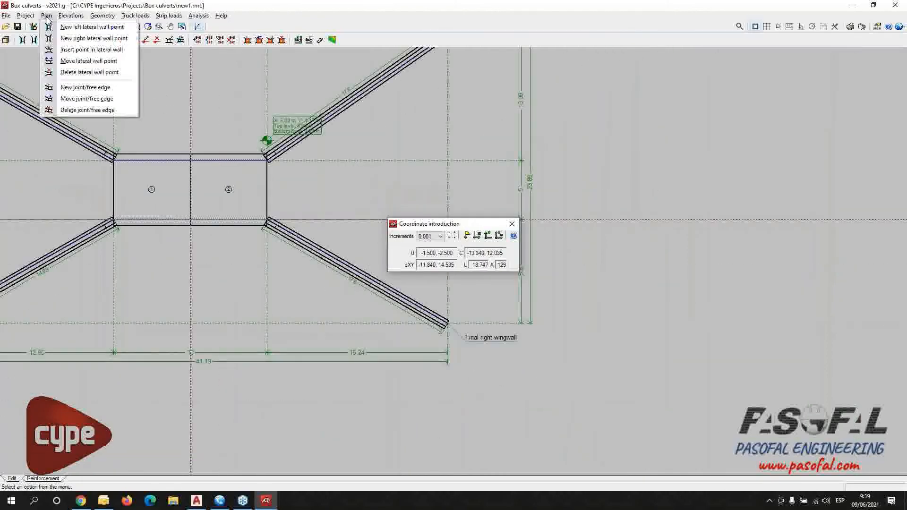
left_click(67, 64)
middle_click_drag(168, 172, 304, 196)
left_click(96, 97)
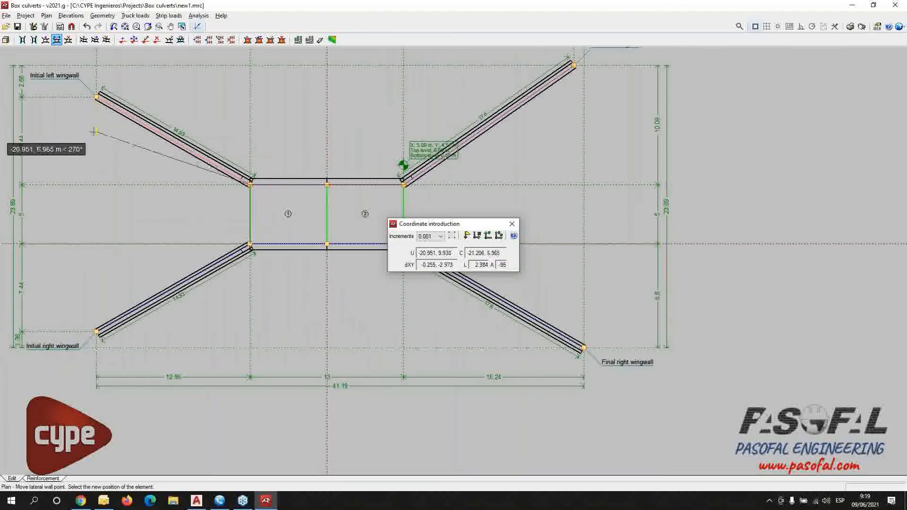
left_click(96, 66)
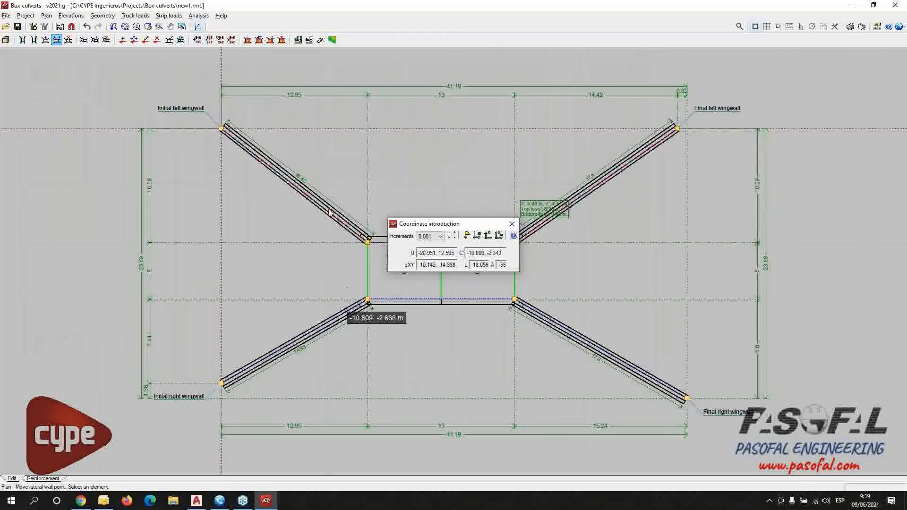
middle_click_drag(280, 218, 179, 207)
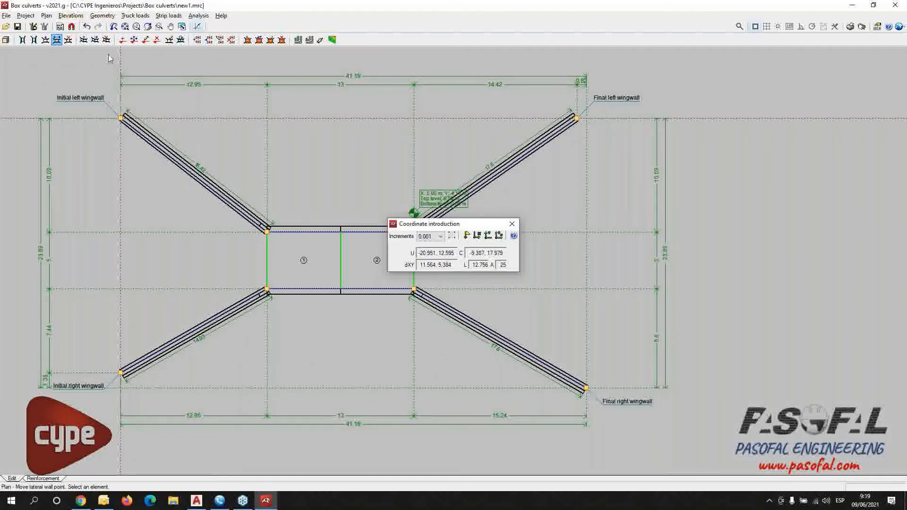
Step: Add a division 35 cm thick to the geometry of module 1
left_click(71, 16)
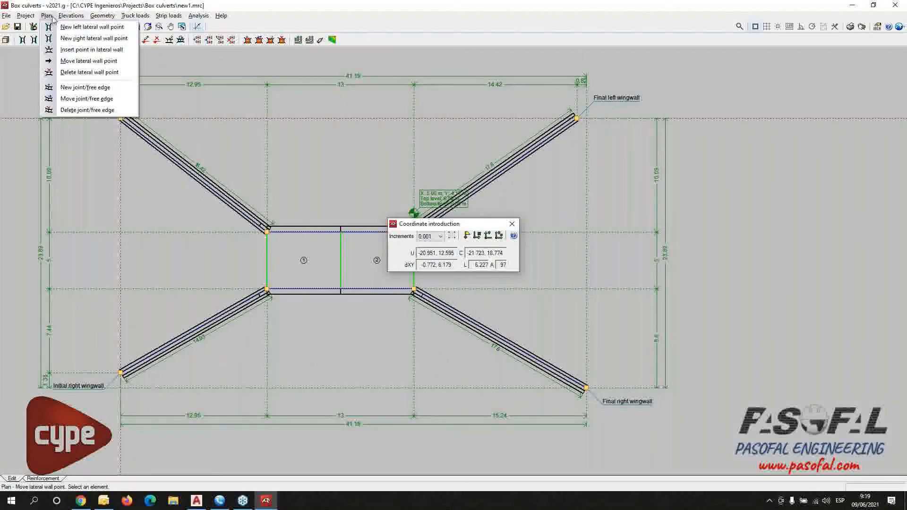
mouse_move(96, 19)
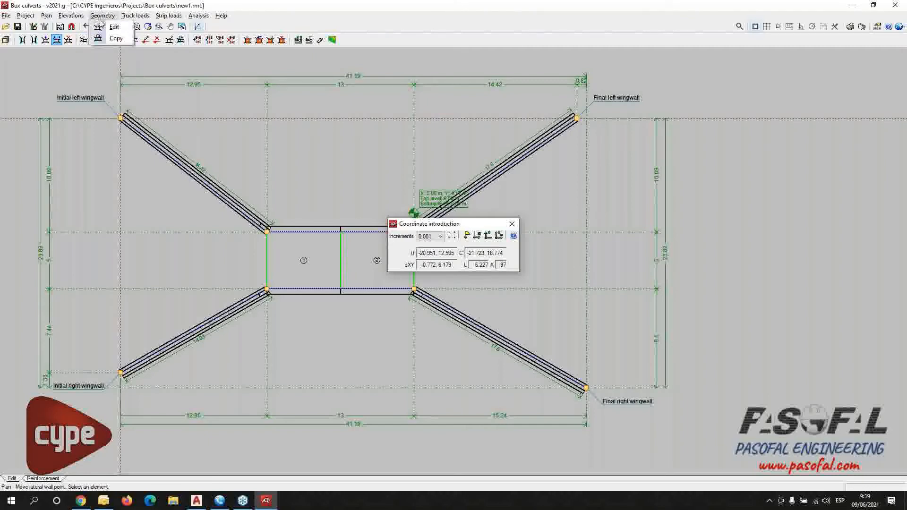
left_click(114, 27)
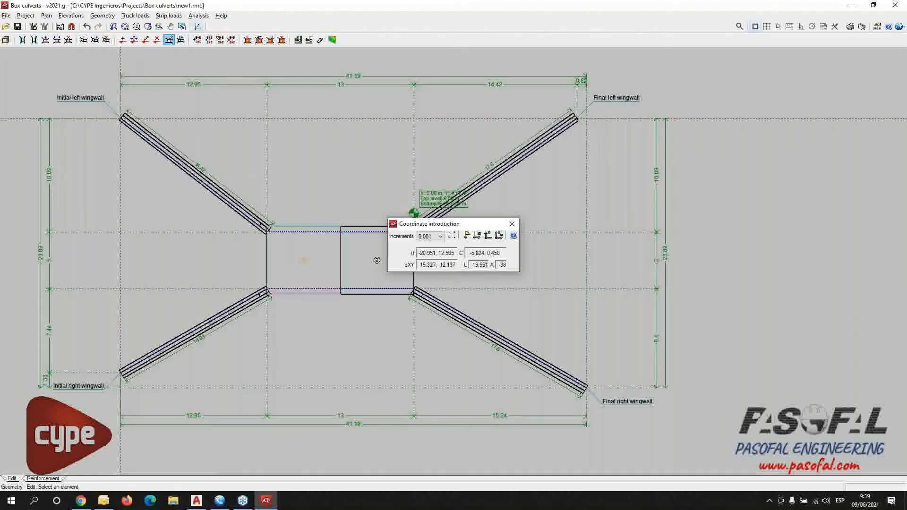
left_click(414, 213)
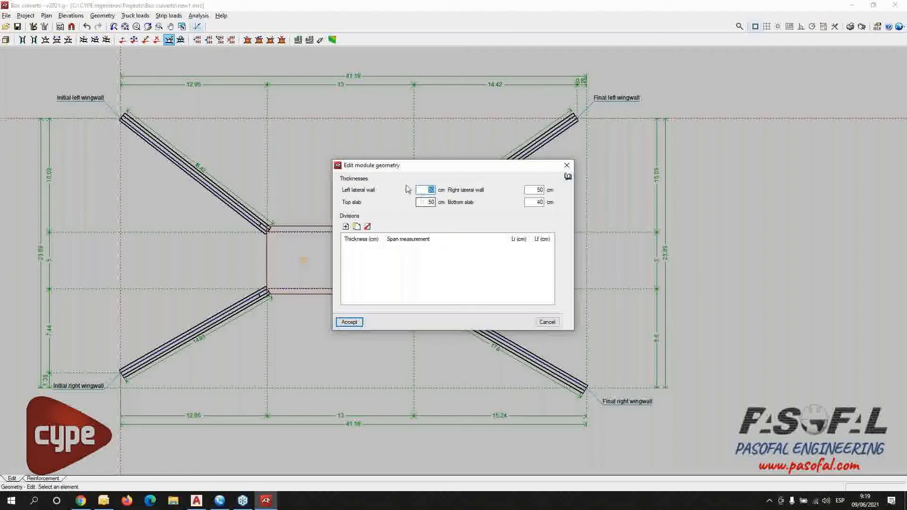
left_click_drag(418, 173, 700, 117)
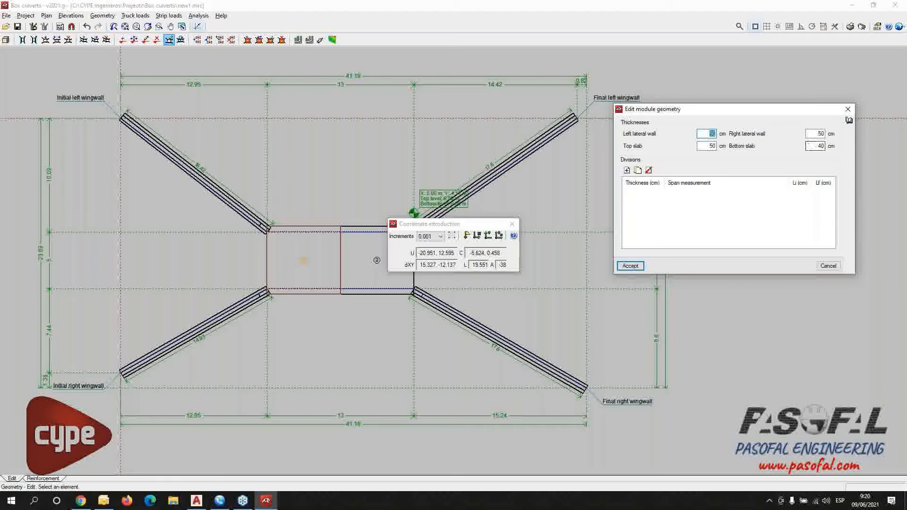
left_click(628, 171)
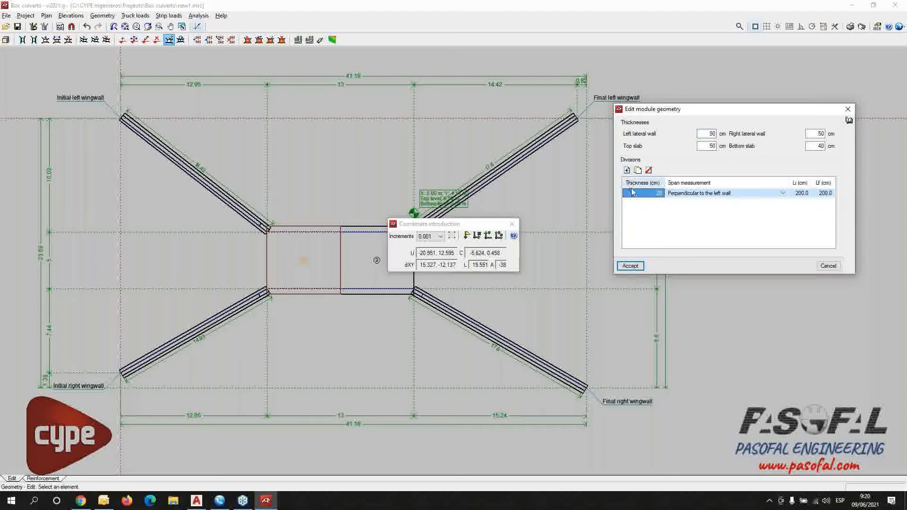
left_click(656, 197)
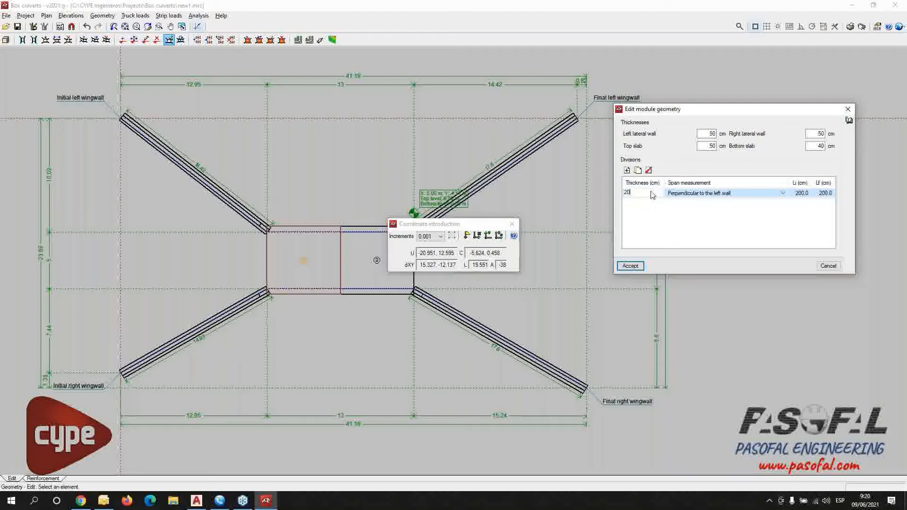
type("35")
key("Tab")
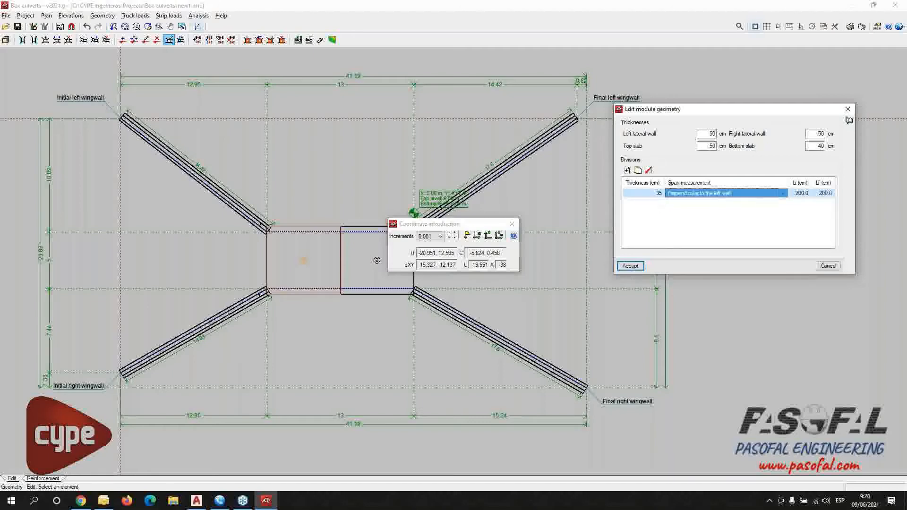
Step: Set the division's initial and final span measurements, Li and Lf, to 250 cm and accept the module geometry
left_click(799, 194)
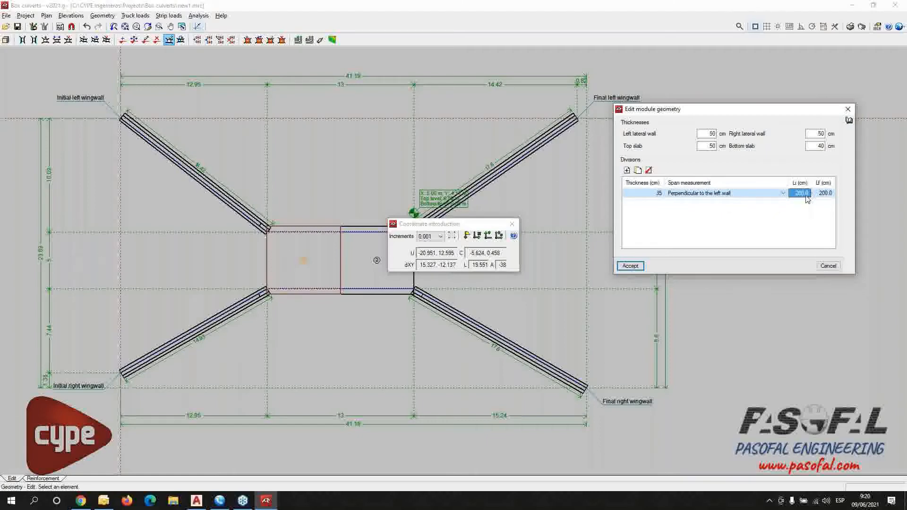
type("2")
key("Tab")
type("25")
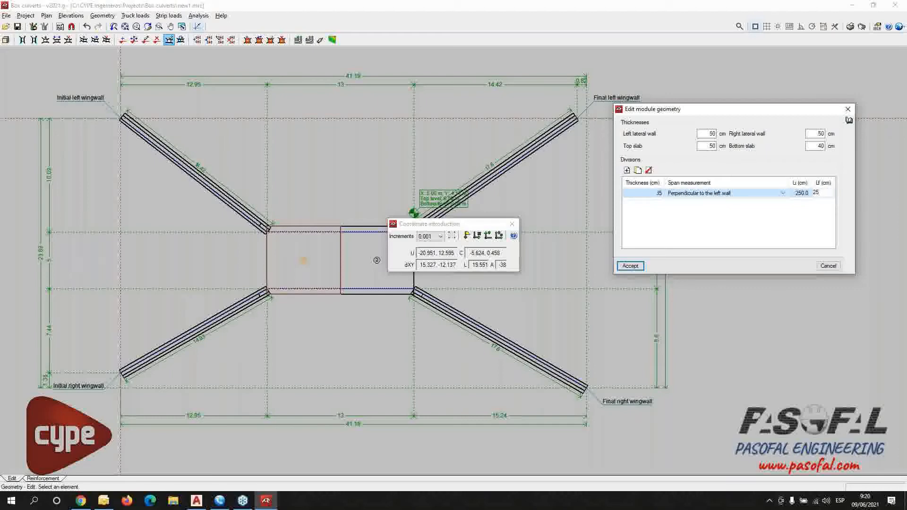
type("0")
key("Tab")
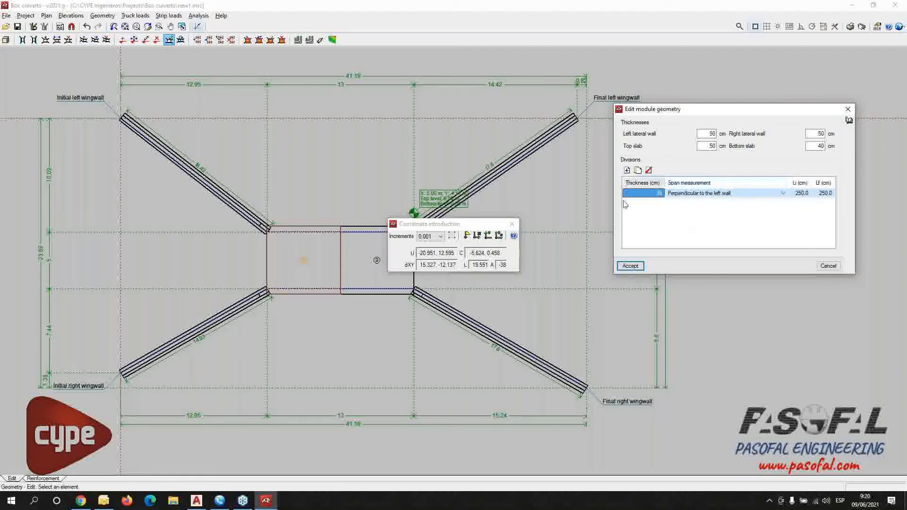
left_click(630, 266)
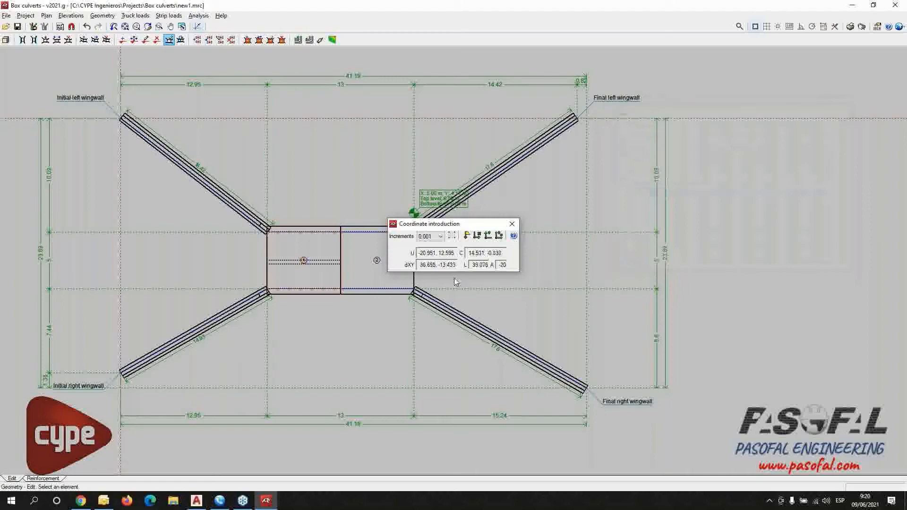
Step: Examine the intermediate dividing wall of module 1 in plan and in the 3D view from the culvert's inlet
scroll(260, 263, "up", 3)
middle_click_drag(268, 258, 155, 280)
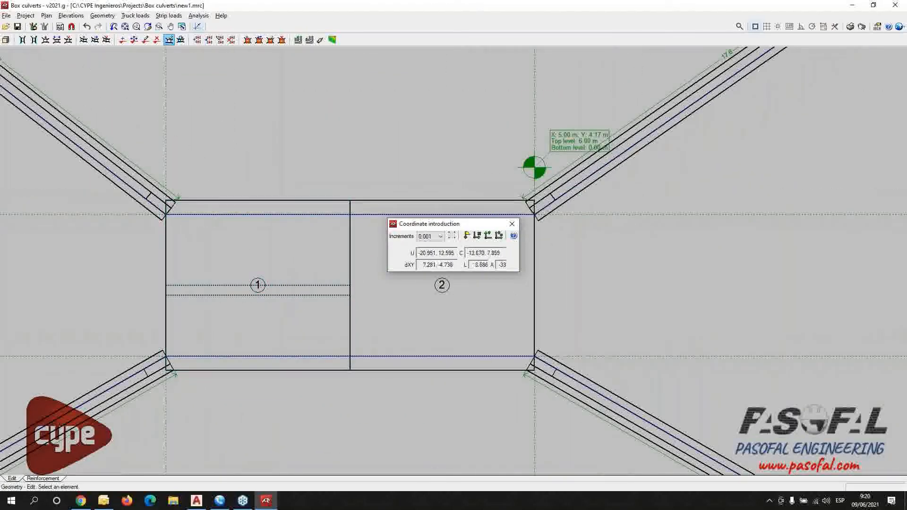
left_click(6, 40)
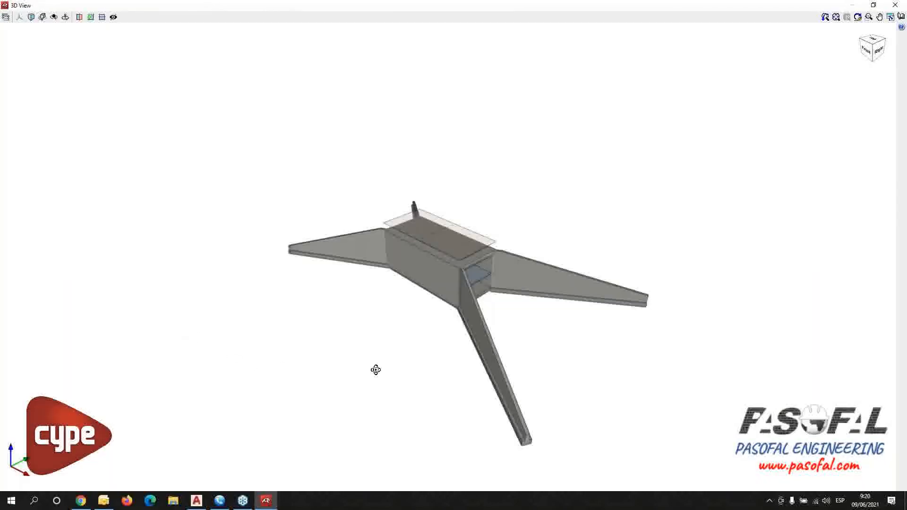
middle_click_drag(375, 368, 441, 270)
scroll(441, 270, "up", 10)
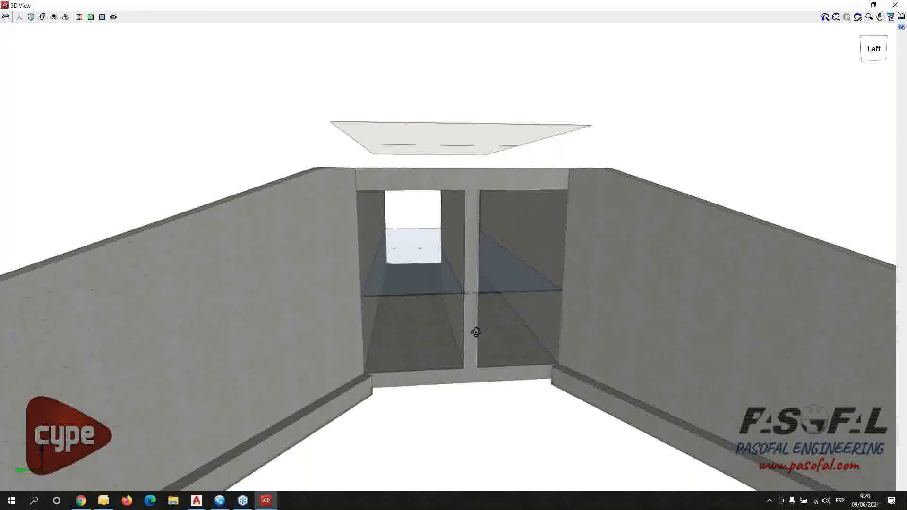
mouse_move(472, 330)
middle_mouse_down()
mouse_move(463, 330)
mouse_move(539, 328)
mouse_move(511, 328)
mouse_move(510, 305)
middle_mouse_up()
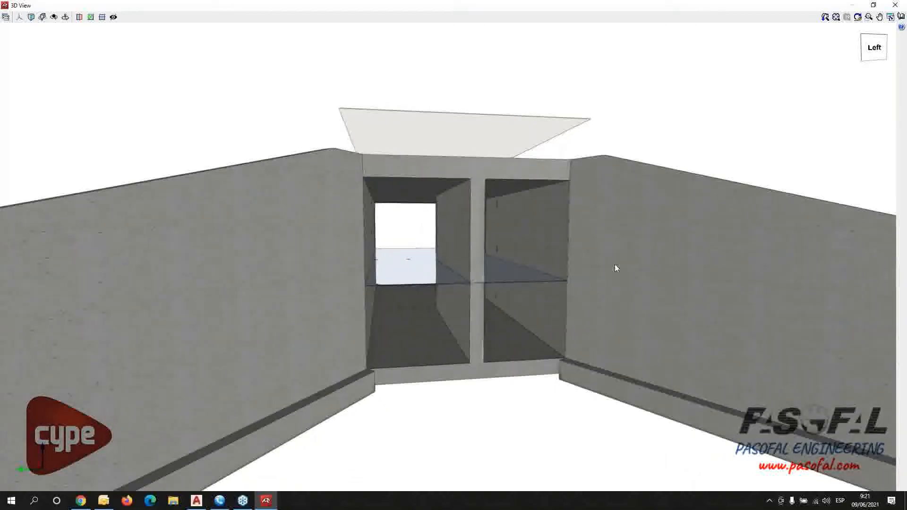
scroll(535, 268, "down", 3)
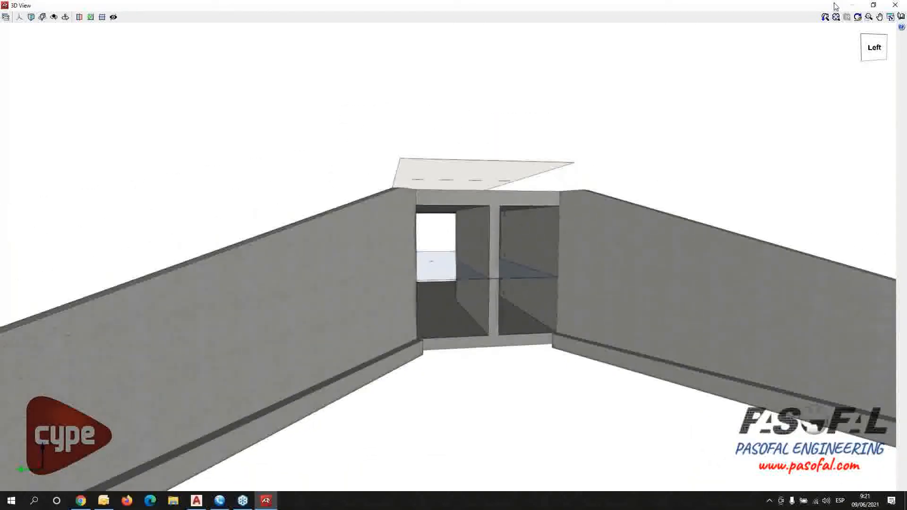
left_click(894, 4)
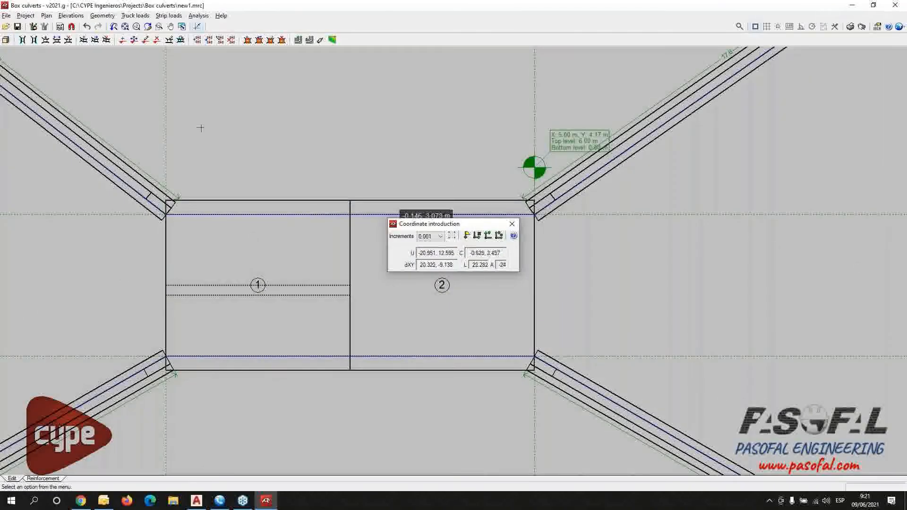
Step: Undo the division added to module 1 and move the coordinate window clear of the culvert modules
left_click(87, 26)
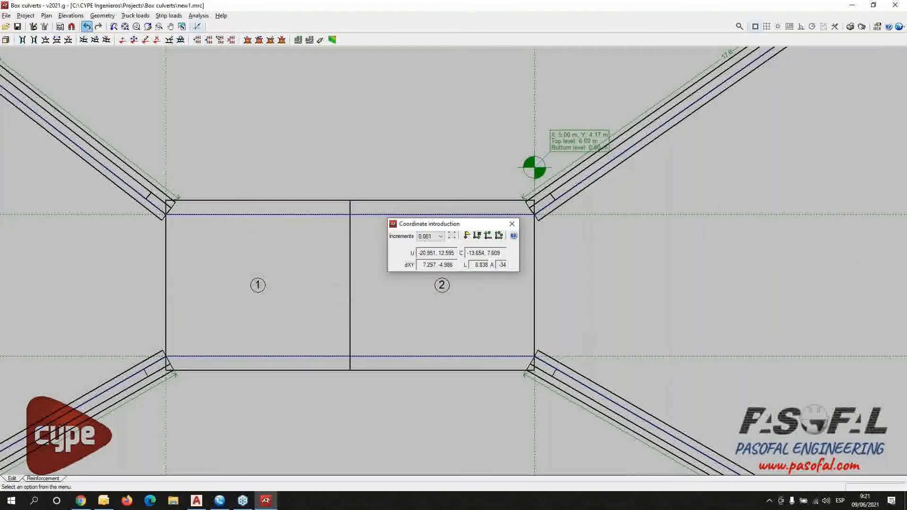
scroll(466, 287, "down", 4)
middle_click_drag(318, 351, 247, 338)
scroll(224, 267, "up", 2)
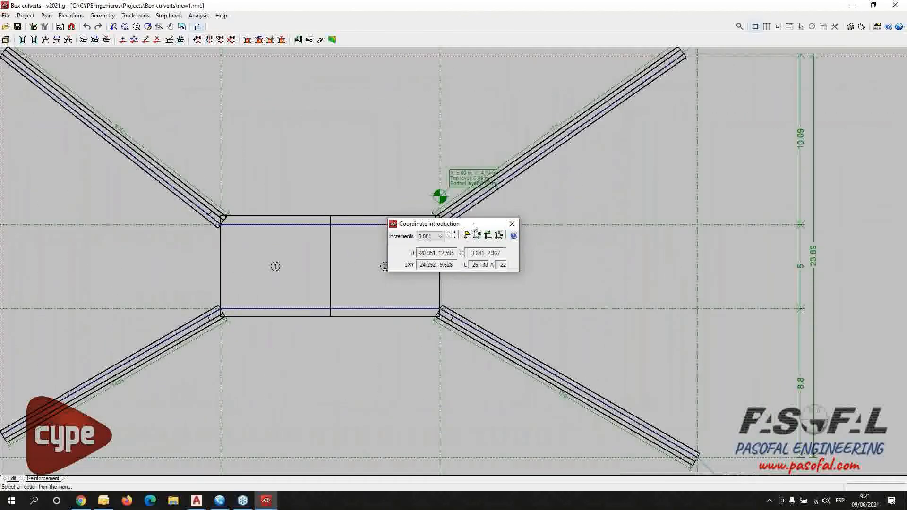
left_click_drag(474, 227, 353, 116)
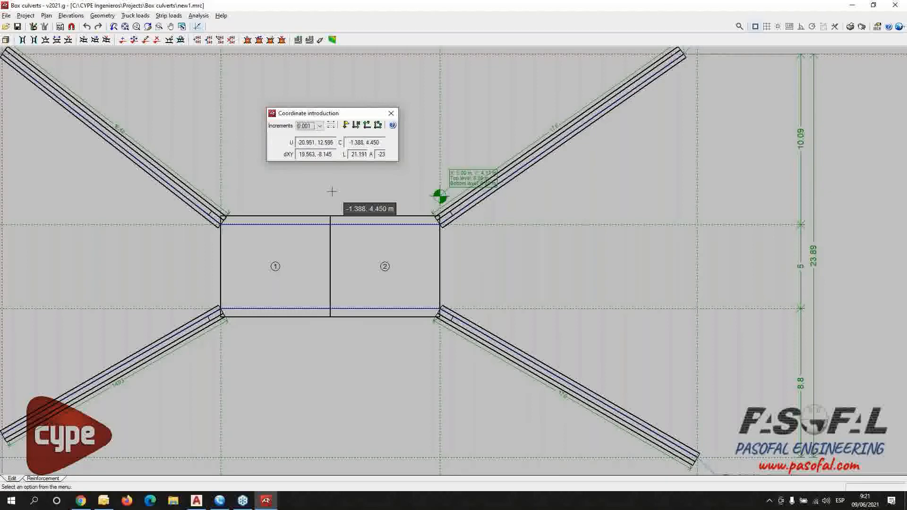
scroll(333, 181, "down", 2)
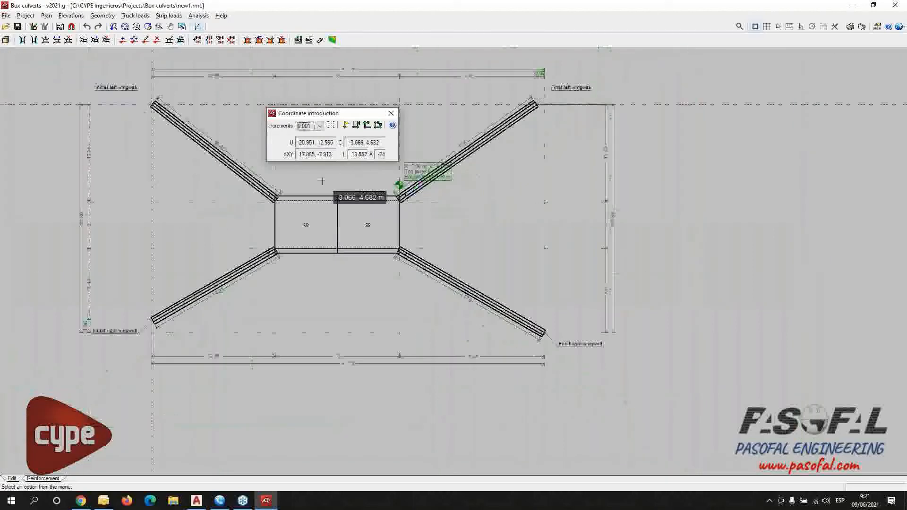
Step: Review the wall, footing and intermediate section settings in the initial right wingwall's geometry
left_click(102, 16)
left_click(113, 27)
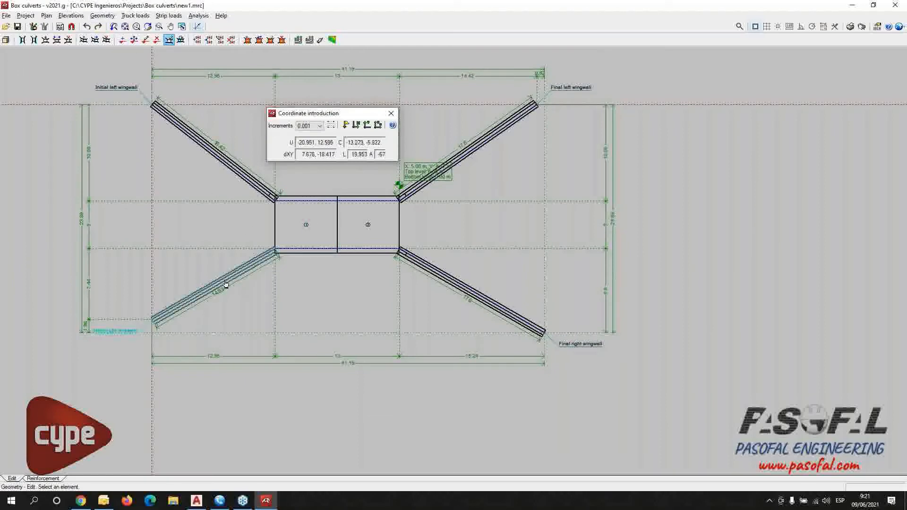
left_click(239, 292)
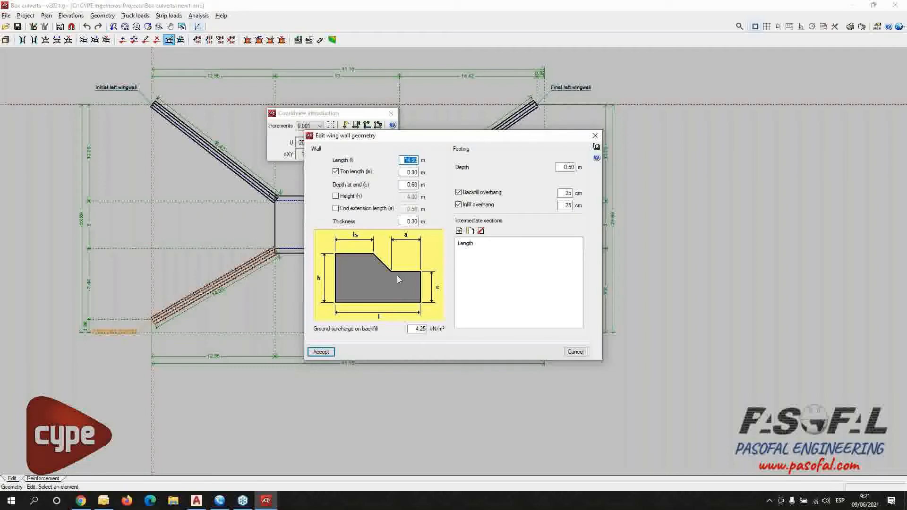
left_click(458, 231)
left_click_drag(390, 143, 163, 198)
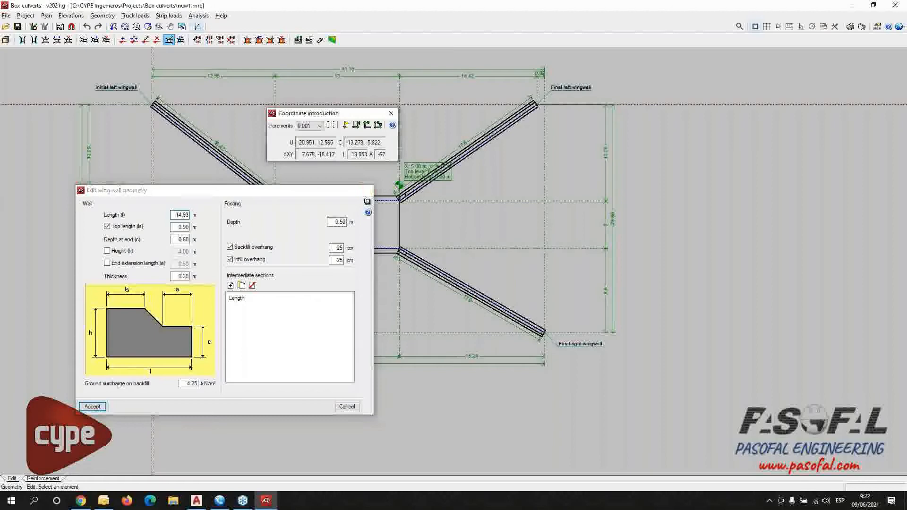
left_click(366, 190)
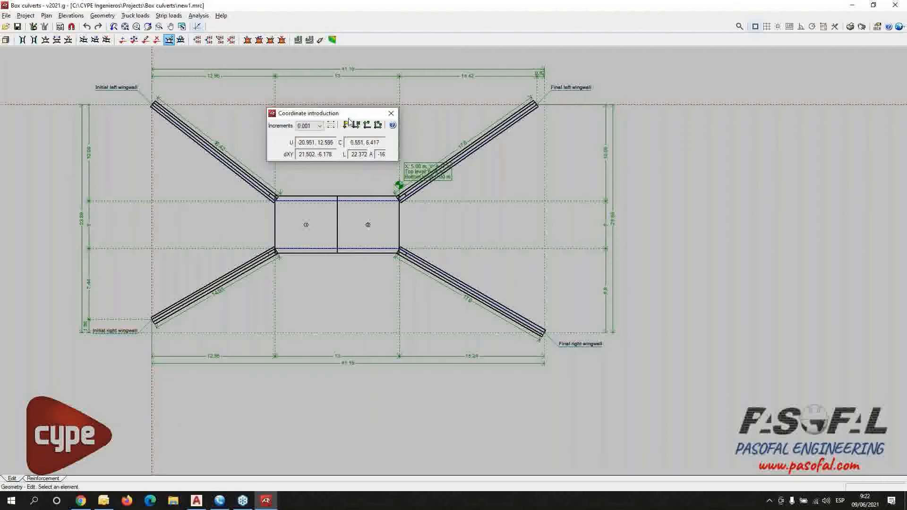
Step: Move the coordinate window clear of the plan and display the truck loads over modules 1 and 2 for editing
left_click_drag(348, 114, 90, 124)
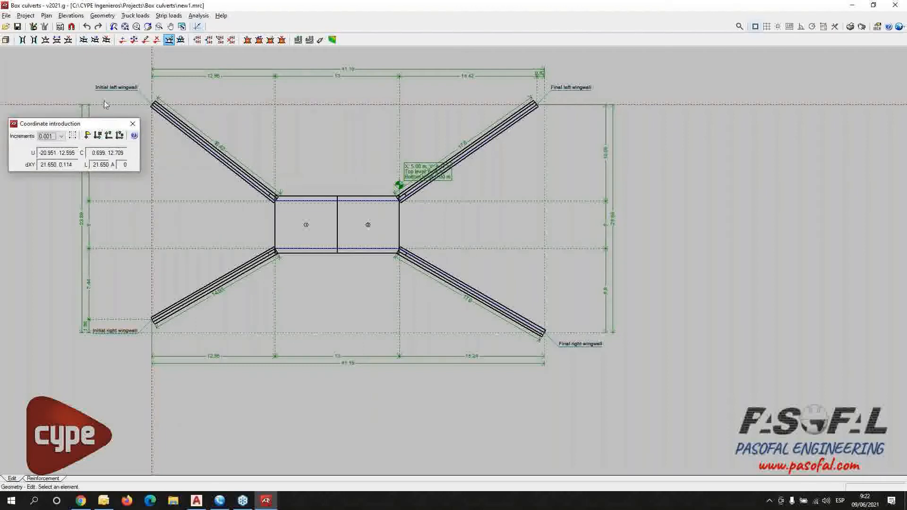
left_click(135, 16)
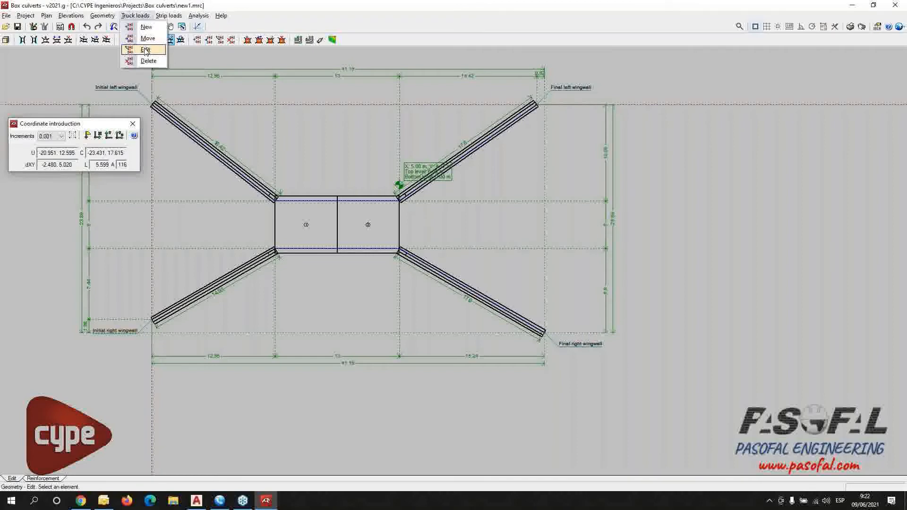
left_click(145, 50)
scroll(367, 260, "up", 3)
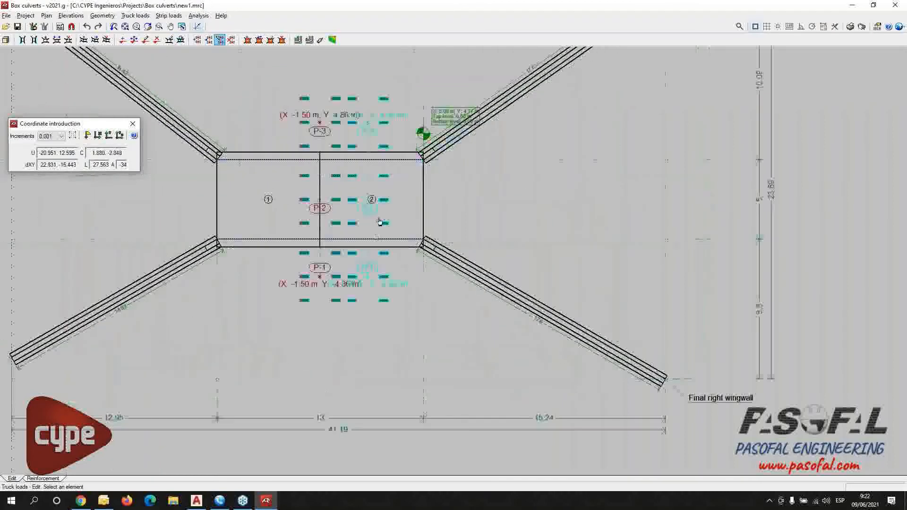
mouse_move(235, 253)
middle_mouse_down()
mouse_move(227, 274)
mouse_move(142, 316)
mouse_move(237, 251)
mouse_move(319, 268)
middle_mouse_up()
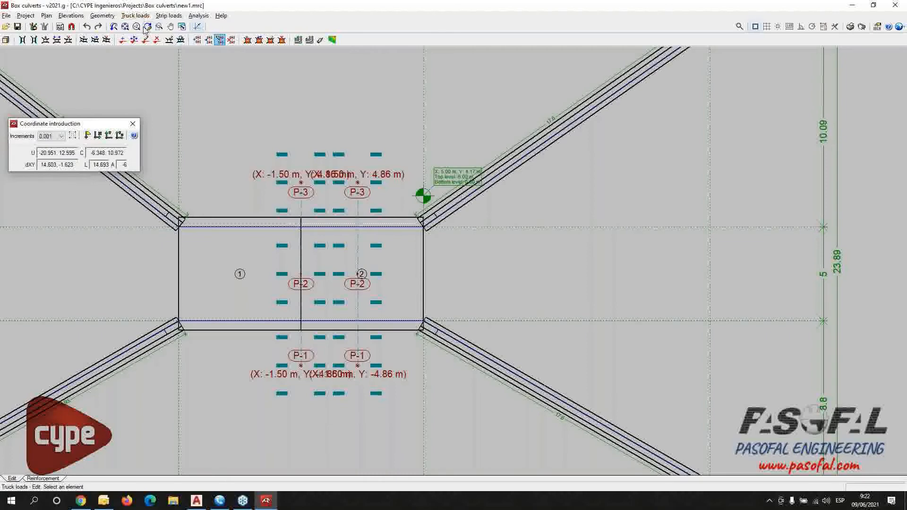
Step: Move both ends of the truck load at the module joint onto module 1, at X -4.04 m, Y 4.86 m and Y -4.86 m
left_click(136, 16)
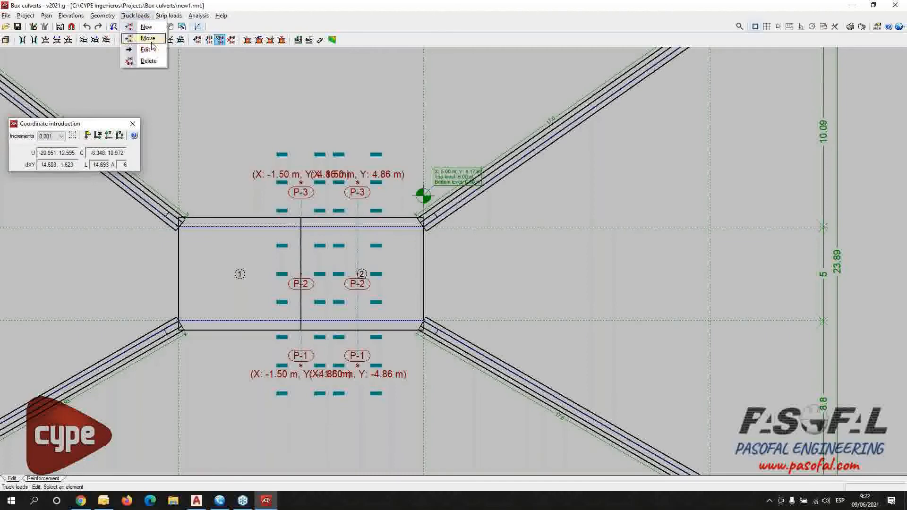
left_click(147, 39)
left_click(301, 183)
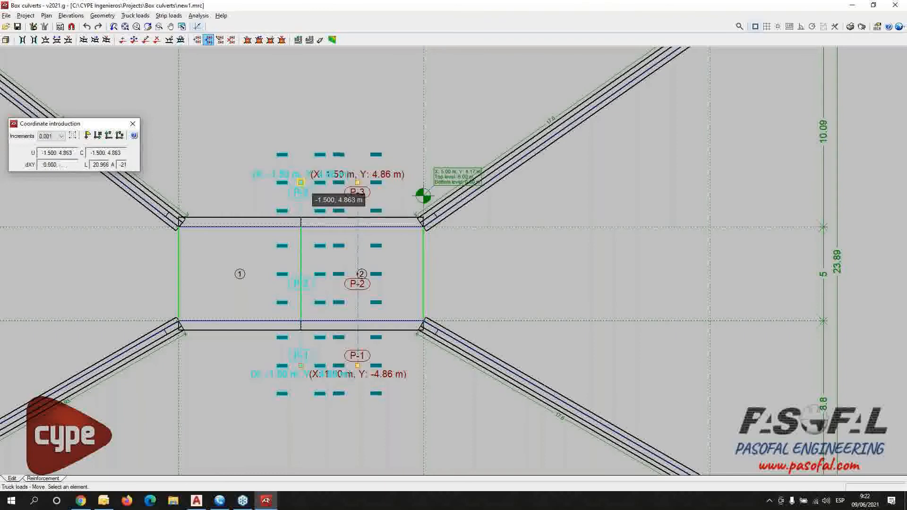
left_click(253, 182)
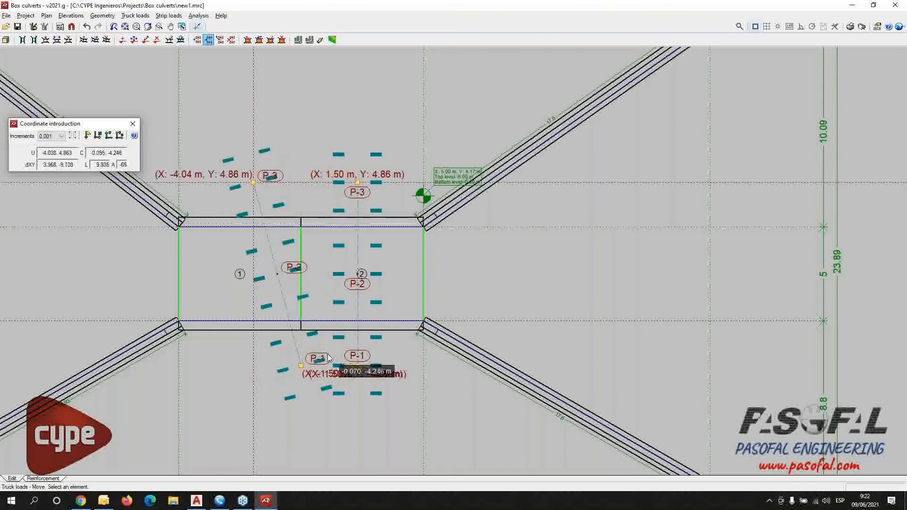
left_click(301, 366)
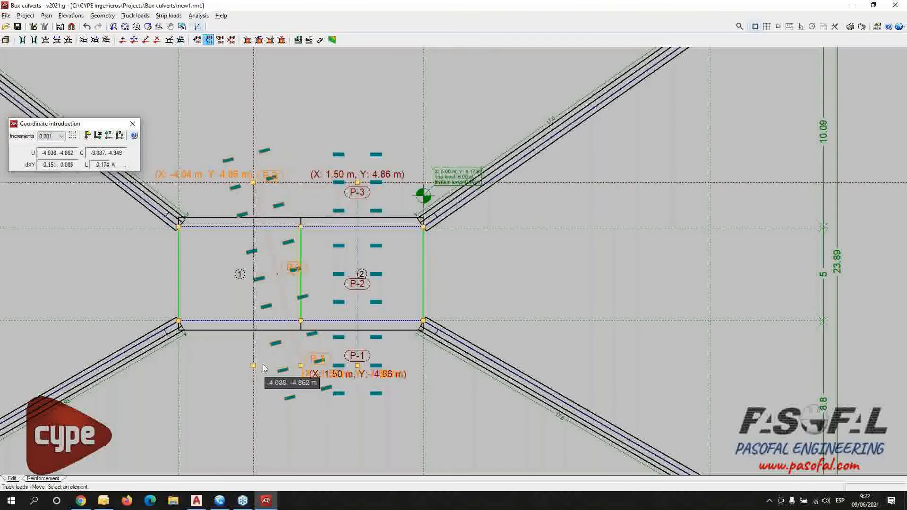
left_click(255, 366)
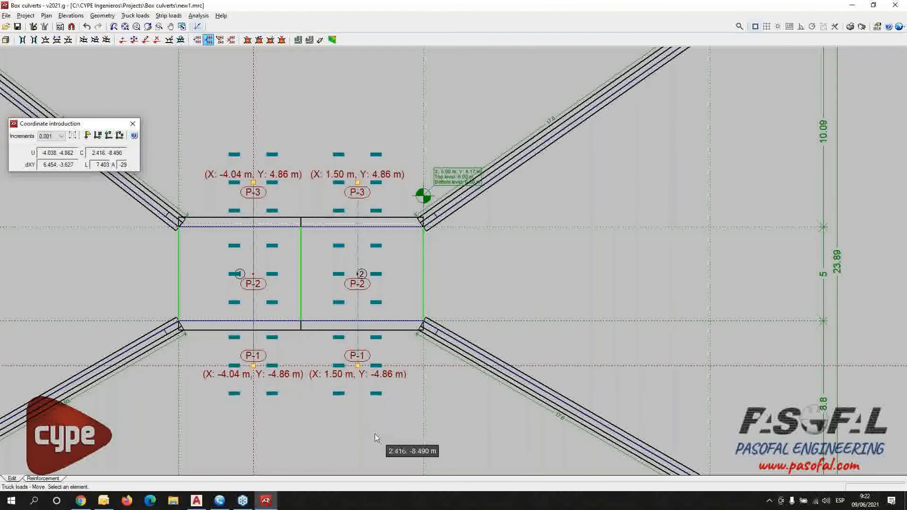
Step: Examine the RSA Classe I wheel positions, contact dimensions and loads assigned to module 1's truck load
left_click(134, 15)
left_click(141, 49)
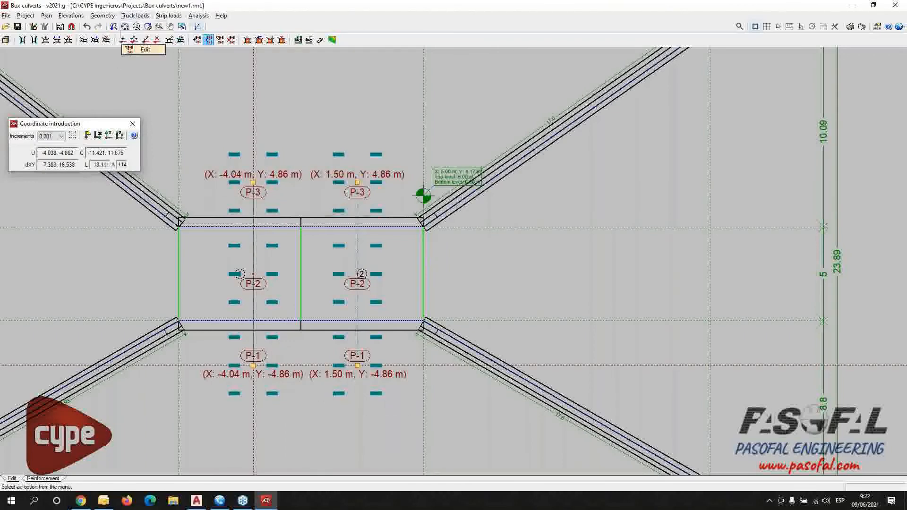
left_click(253, 184)
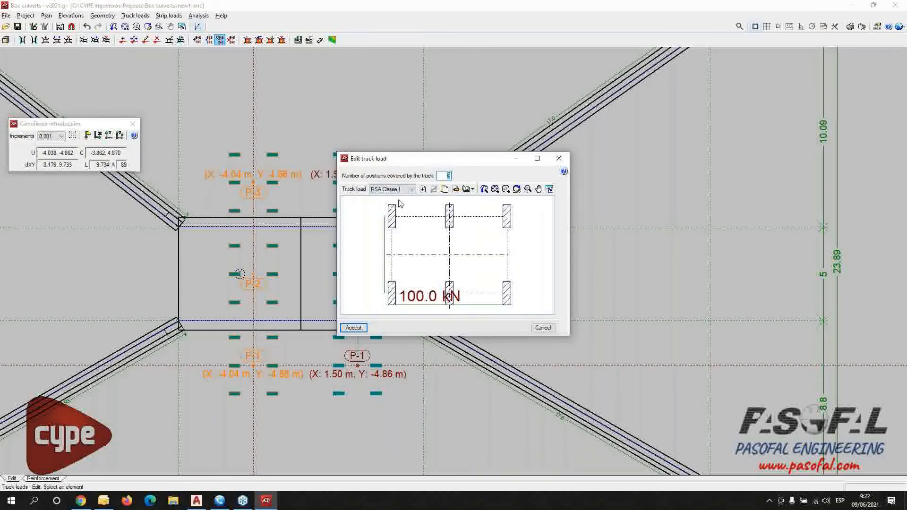
left_click(456, 190)
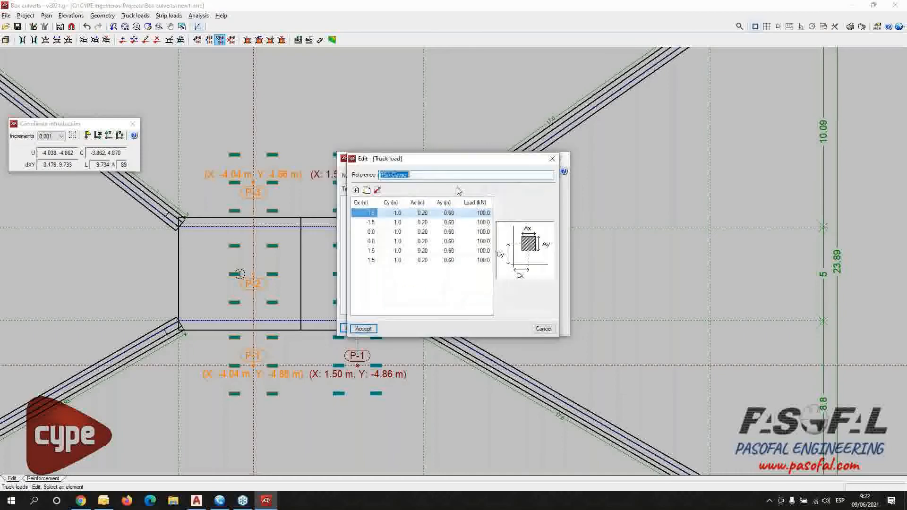
left_click_drag(480, 163, 735, 159)
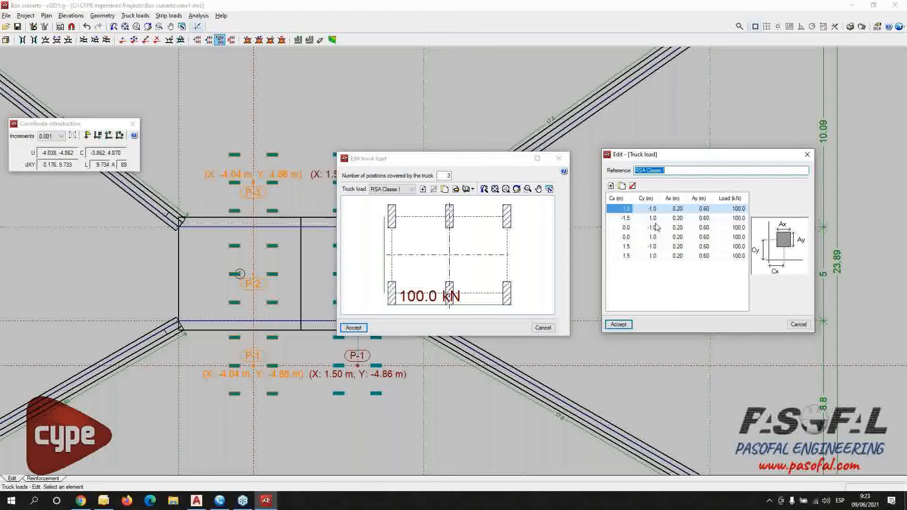
left_click(807, 154)
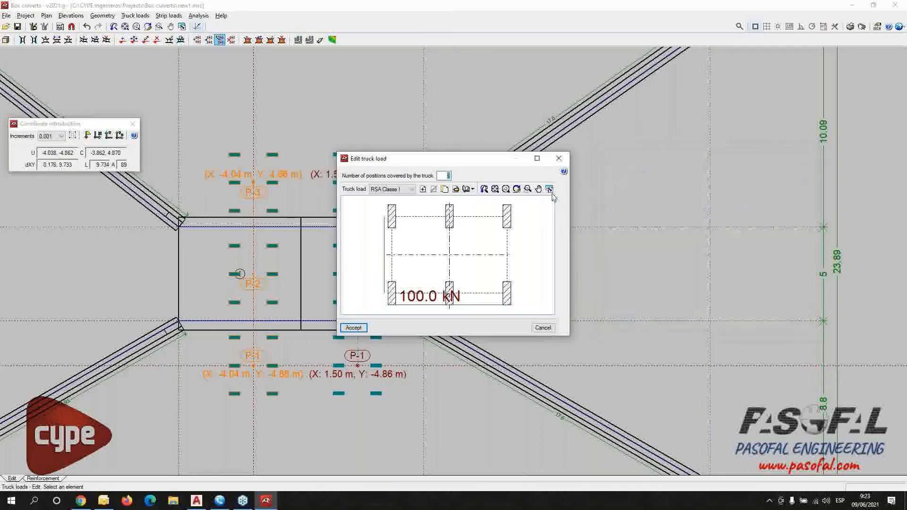
Step: Review the fields for creating a custom truck load definition, then leave the truck load editing without saving
left_click(423, 189)
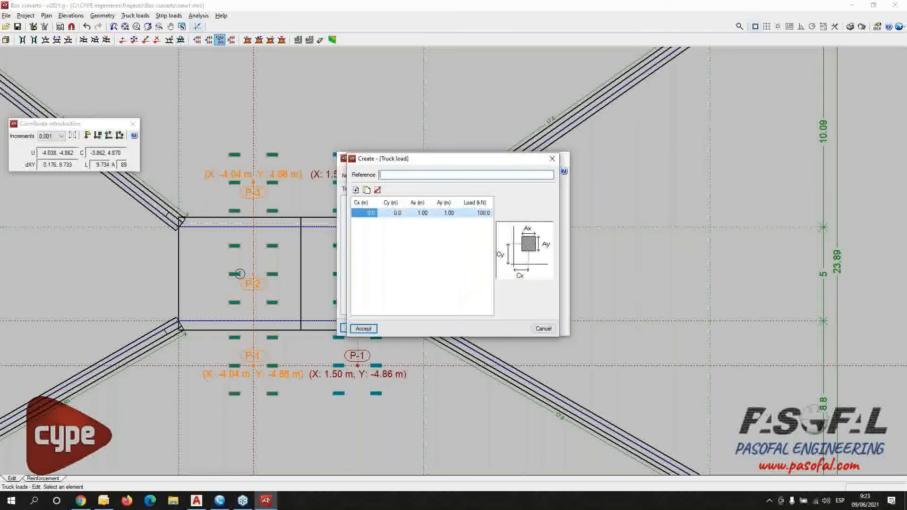
left_click_drag(443, 161, 675, 154)
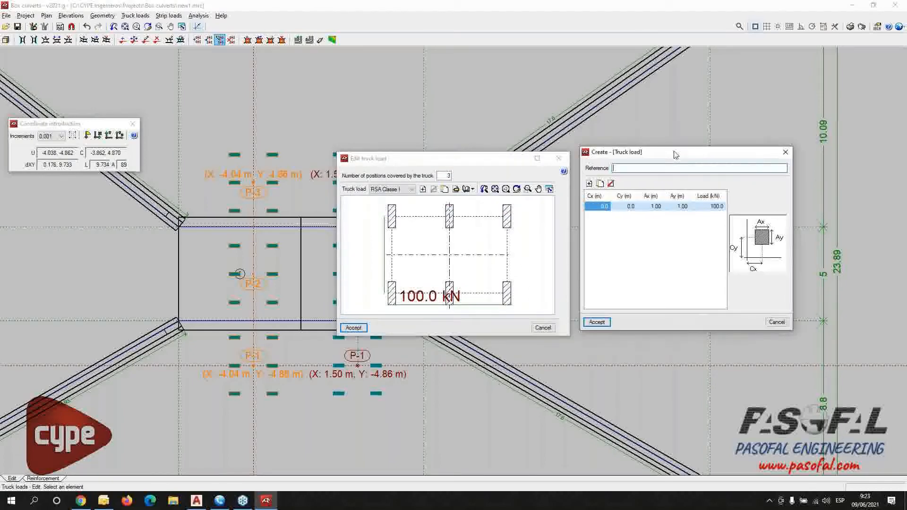
left_click(606, 207)
left_click(785, 152)
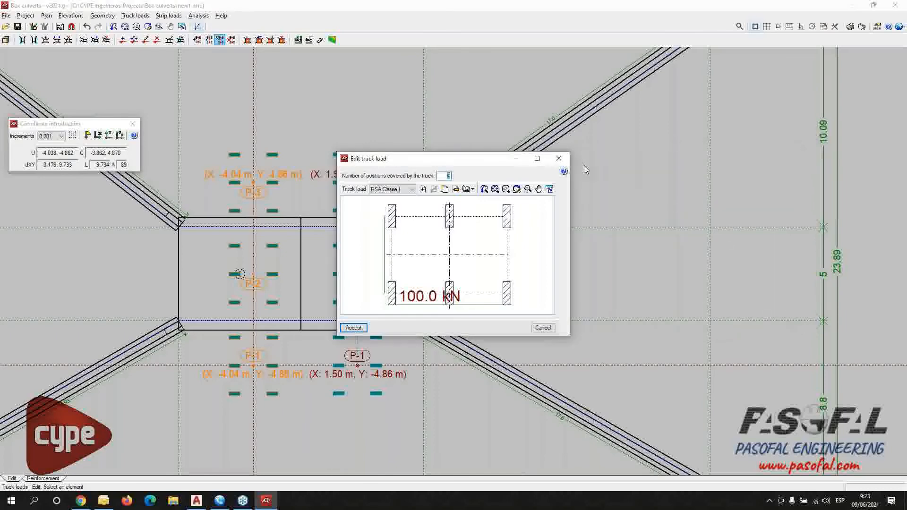
left_click(559, 158)
Step: Try adding an RSA Classe I truck load near the module joint from about (-1.35, 4.92) to (-1.35, -4.90) m, and undo it
left_click(135, 15)
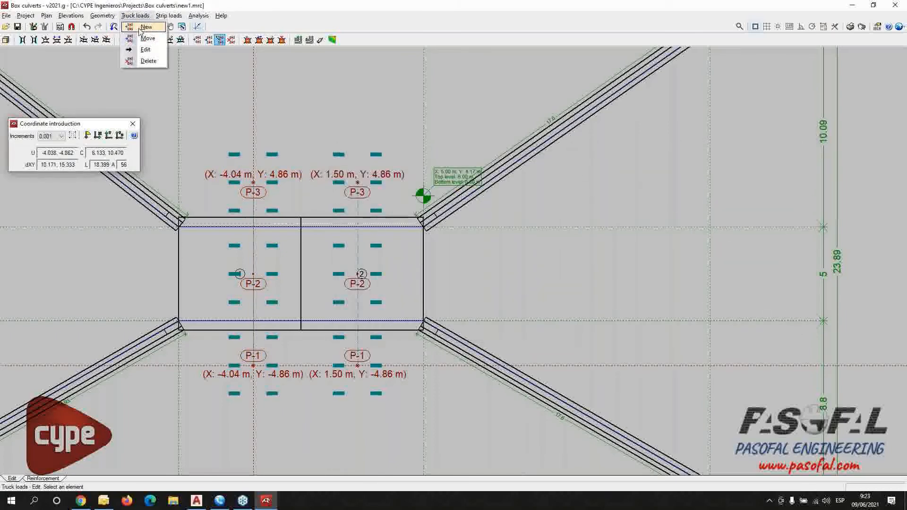
left_click(141, 27)
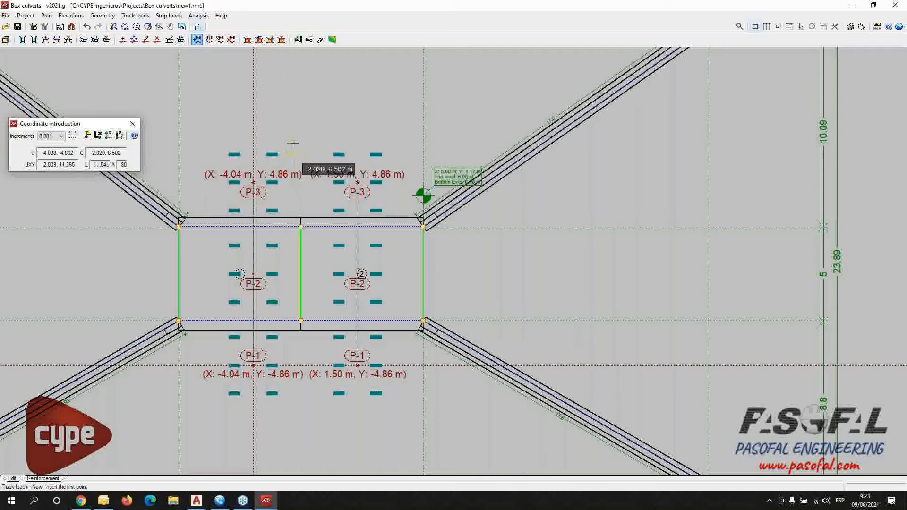
left_click(304, 182)
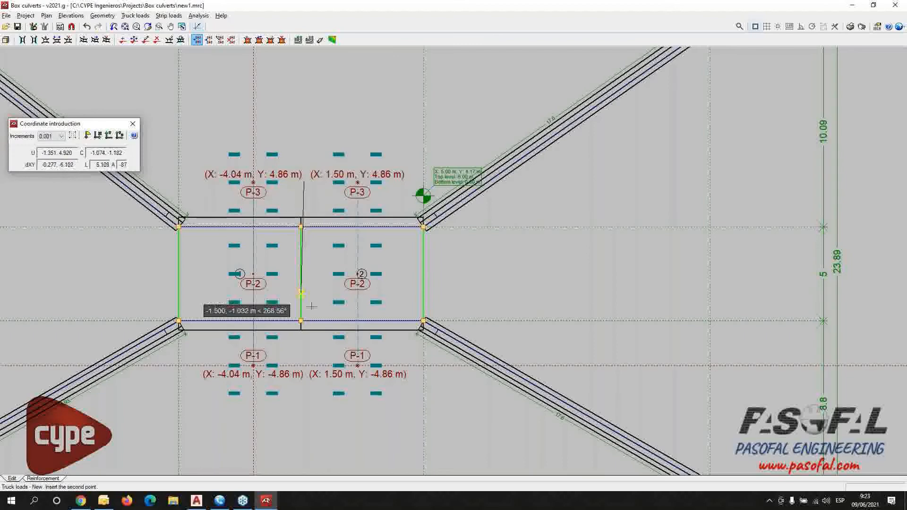
left_click(303, 366)
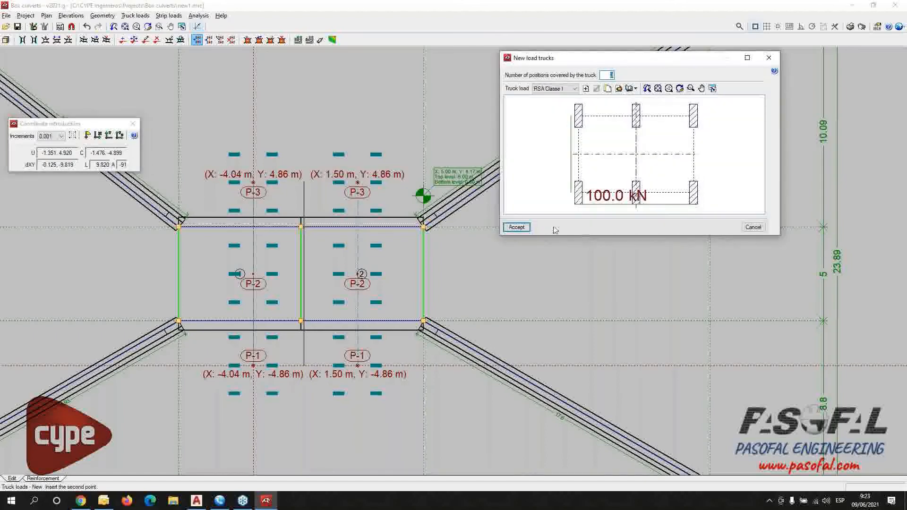
left_click(517, 228)
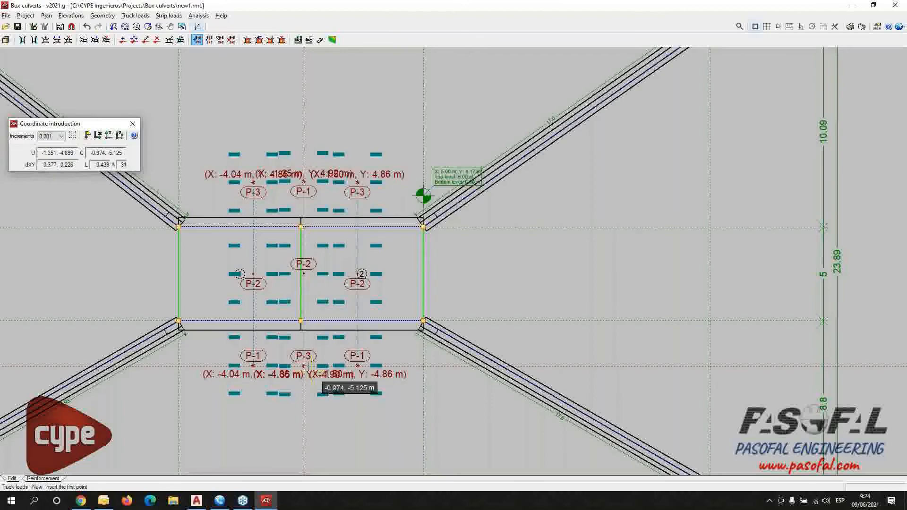
left_click(87, 27)
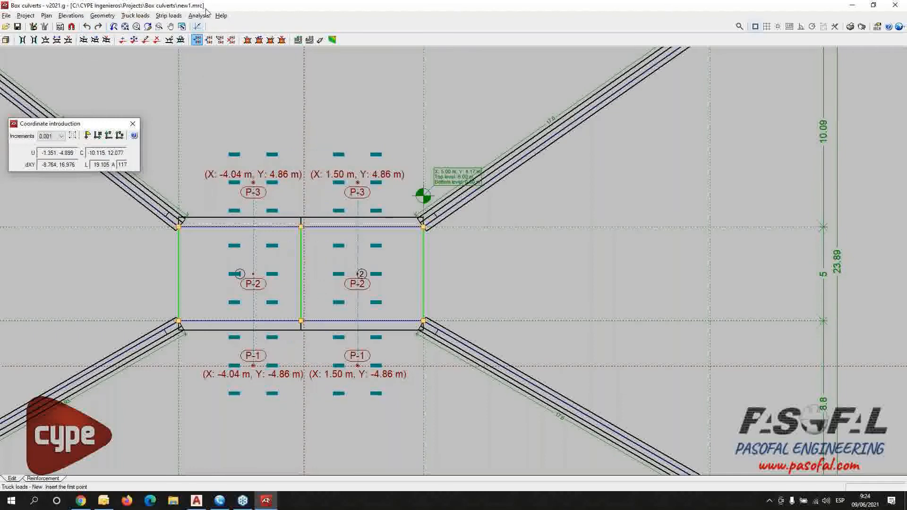
Step: Run Design all on the culvert's elements, agree to analyse the 2 modules, and close the design errors report
scroll(277, 60, "down", 2)
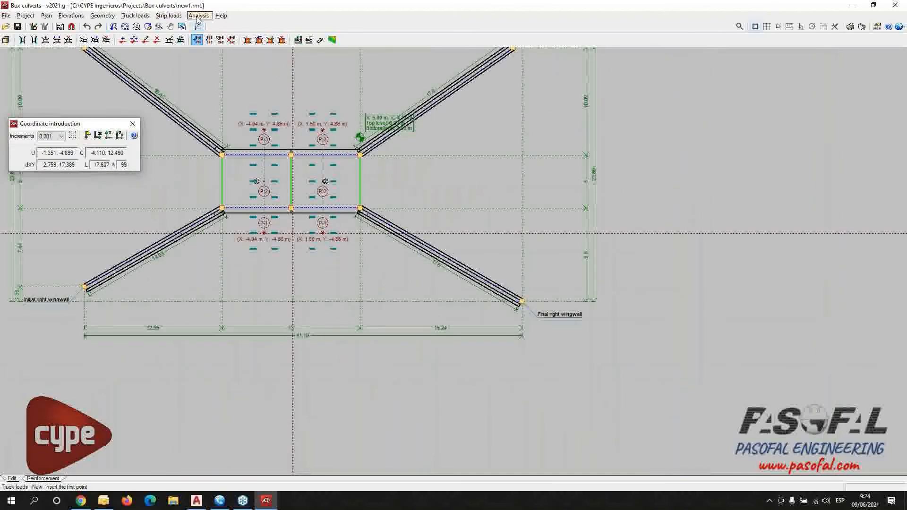
left_click(198, 16)
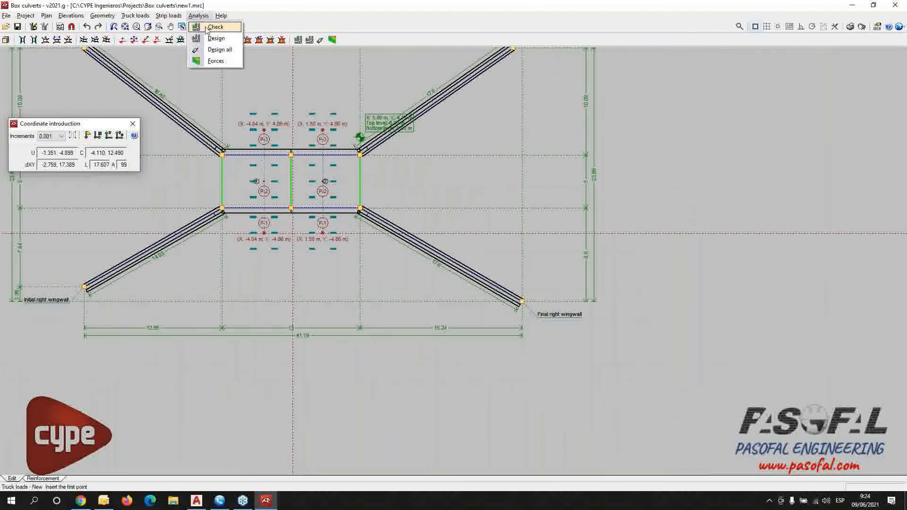
left_click(218, 50)
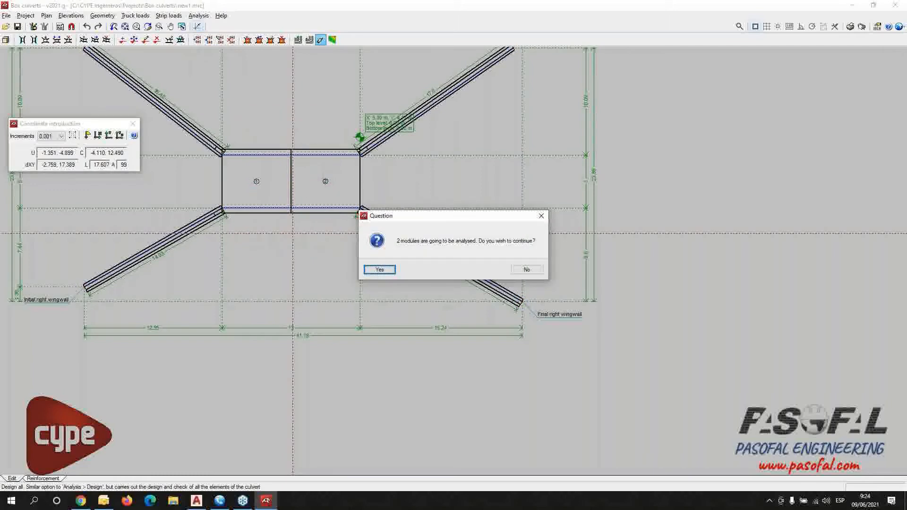
left_click(379, 270)
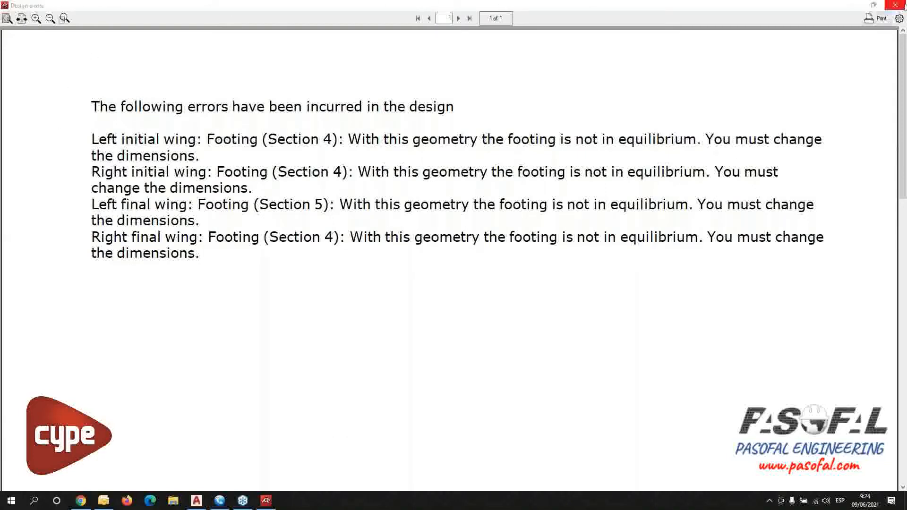
left_click(895, 5)
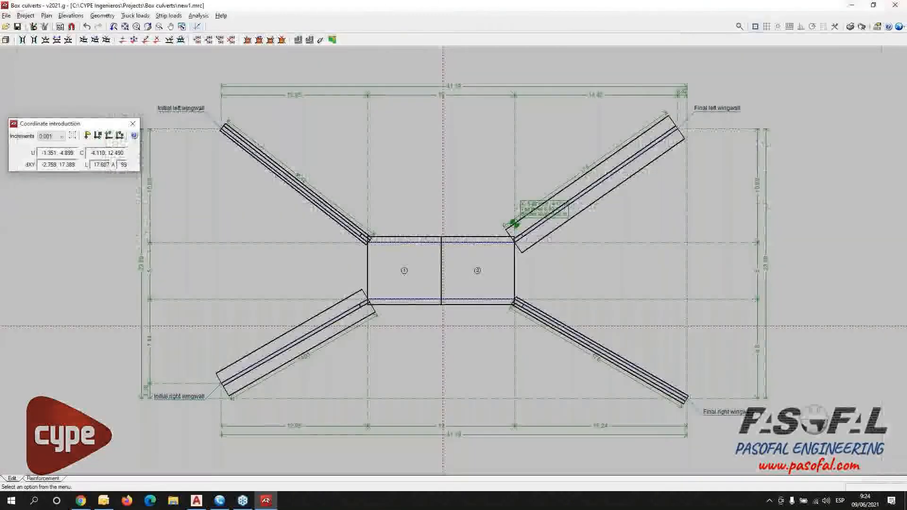
Step: Examine the designed wingwall footings in plan and activate the individual Design command
middle_click_drag(590, 332, 452, 296)
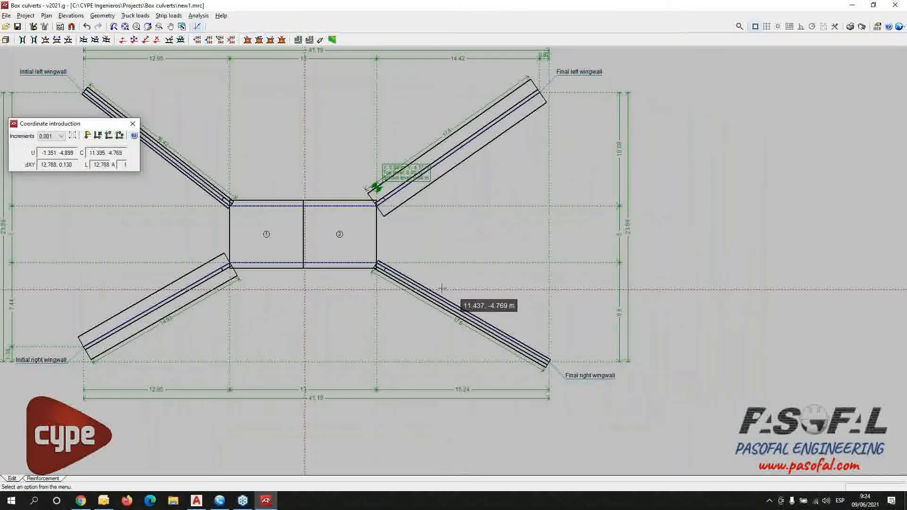
scroll(189, 248, "up", 1)
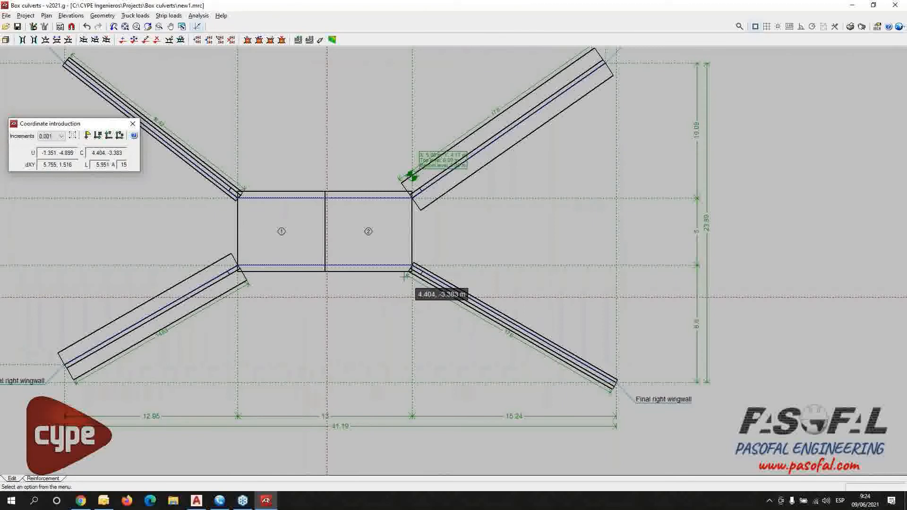
left_click(309, 40)
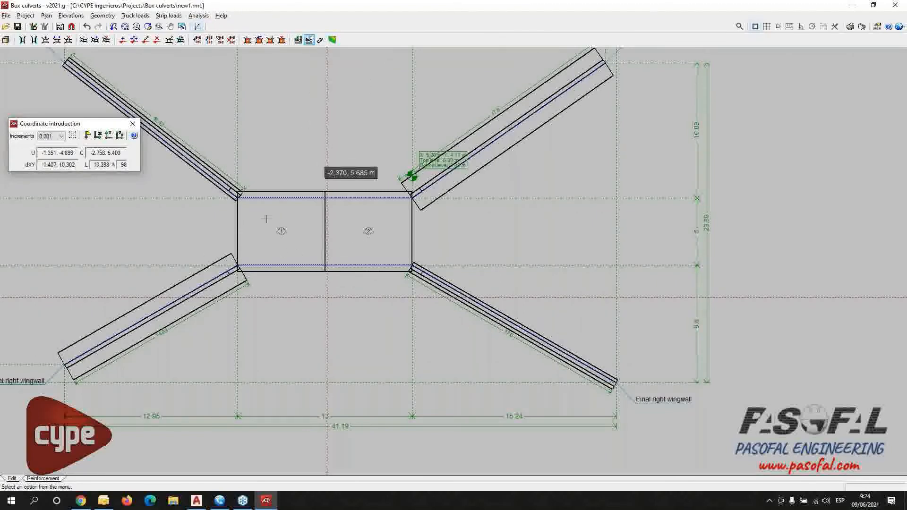
Step: Review the reinforcement of module 1's top slab, bottom slab and cross section
left_click(47, 482)
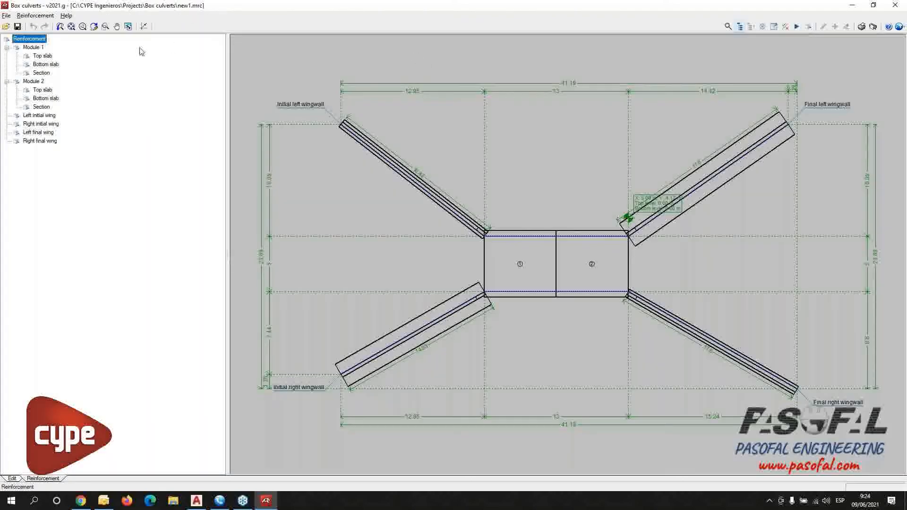
left_click(42, 57)
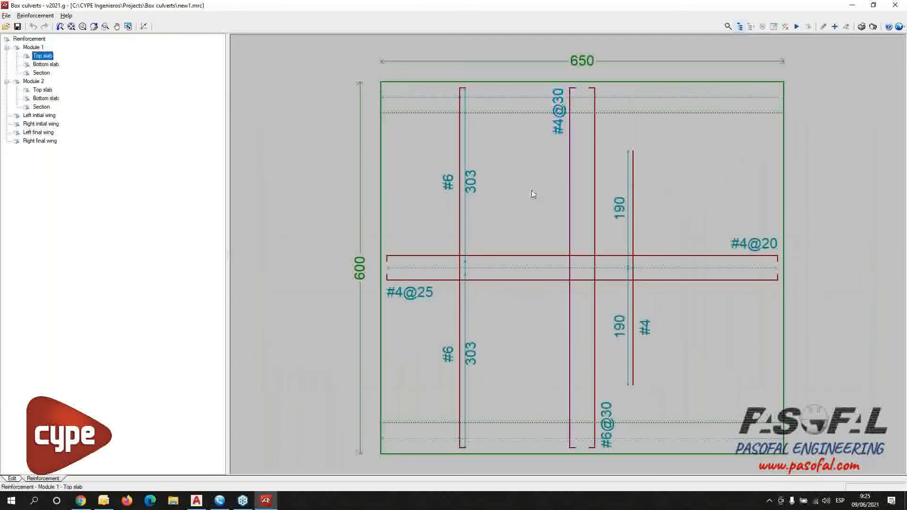
left_click(41, 65)
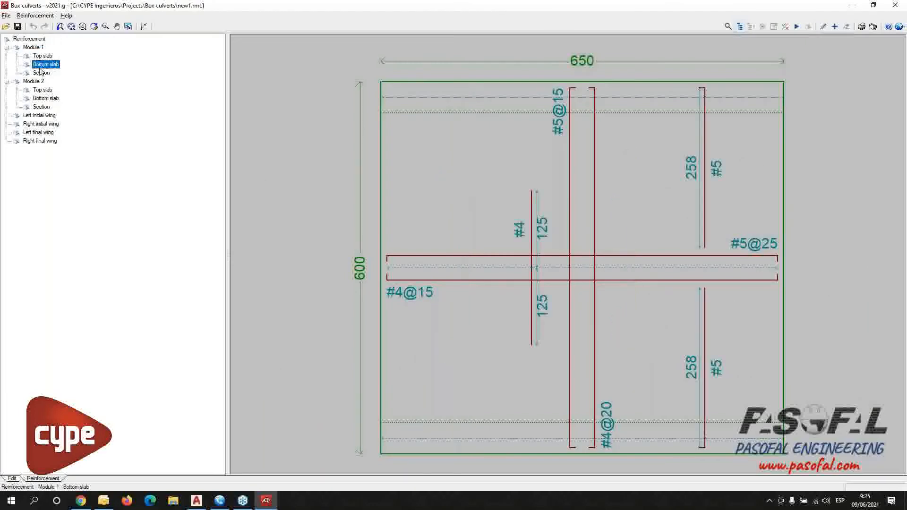
left_click(42, 73)
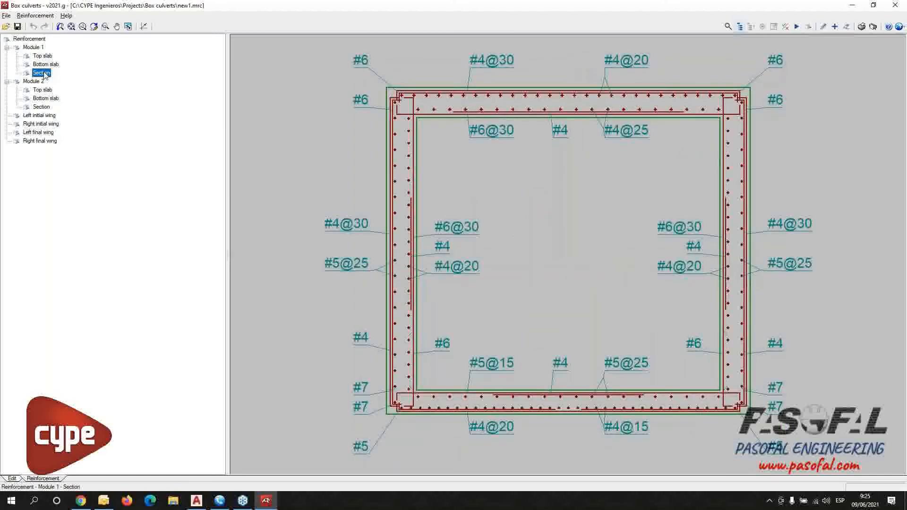
Step: Inspect the settings of the left lateral wall's central exterior reinforcement in module 1's section and close them
left_click(83, 26)
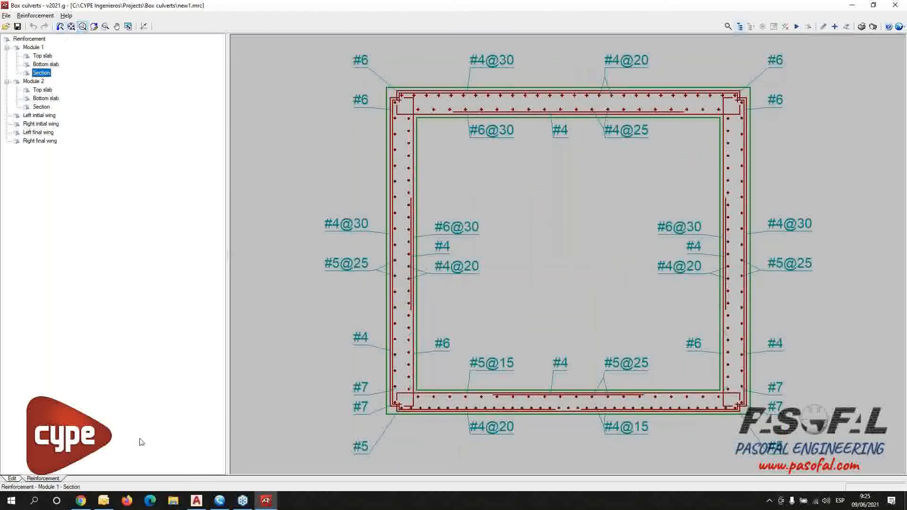
left_click(360, 60)
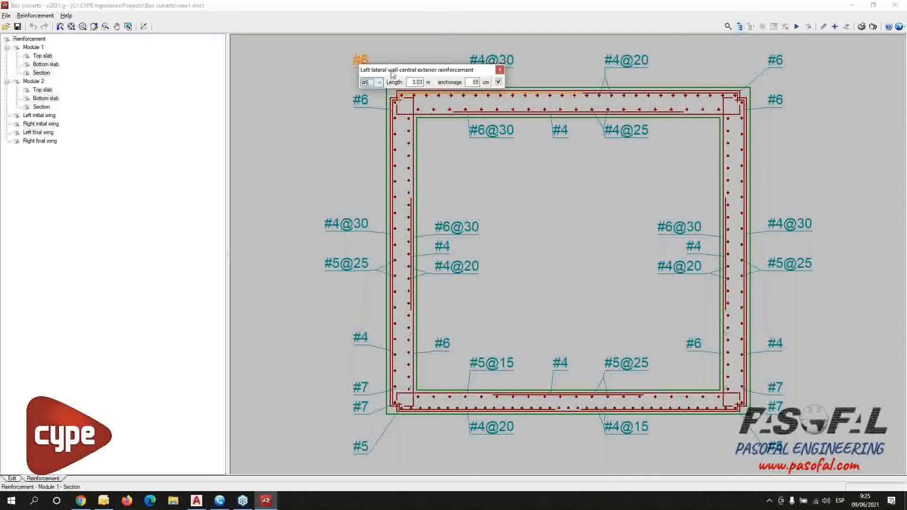
left_click_drag(390, 74, 515, 170)
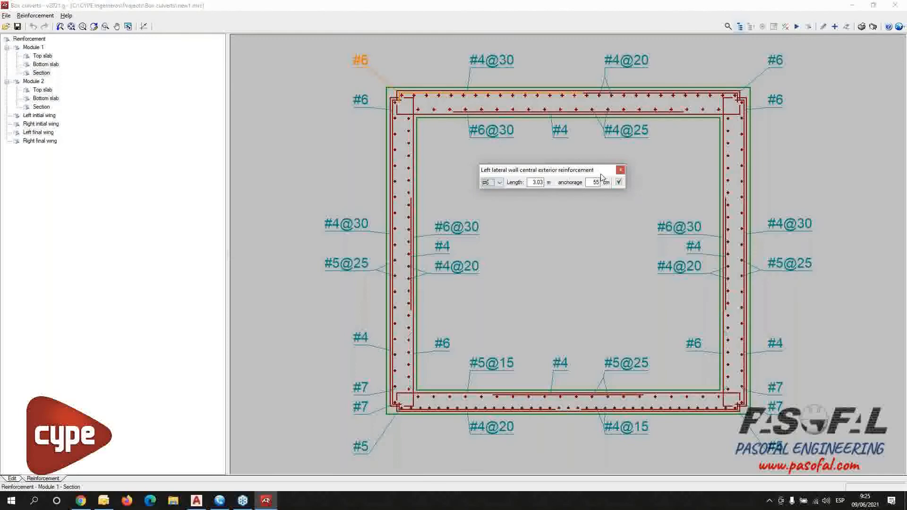
left_click(621, 171)
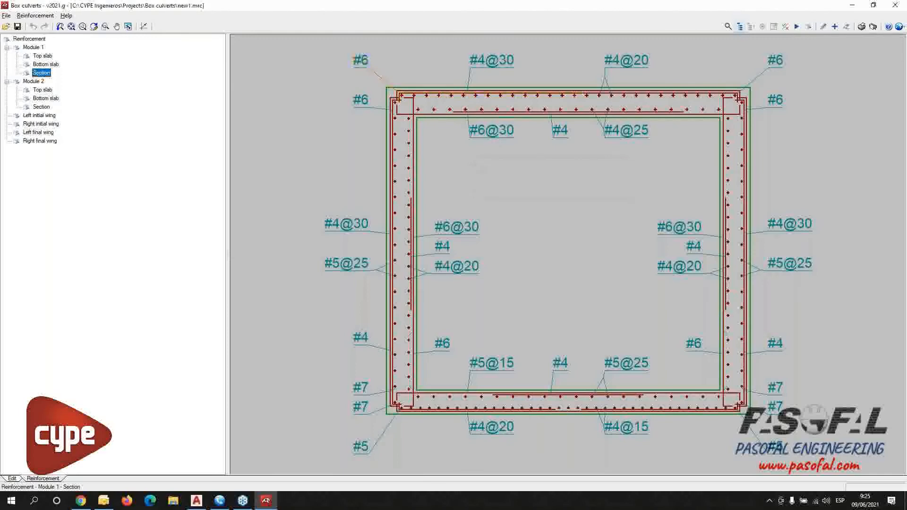
Step: Run the reinforcement check on module 1's top slab and open its code checks report
left_click(42, 56)
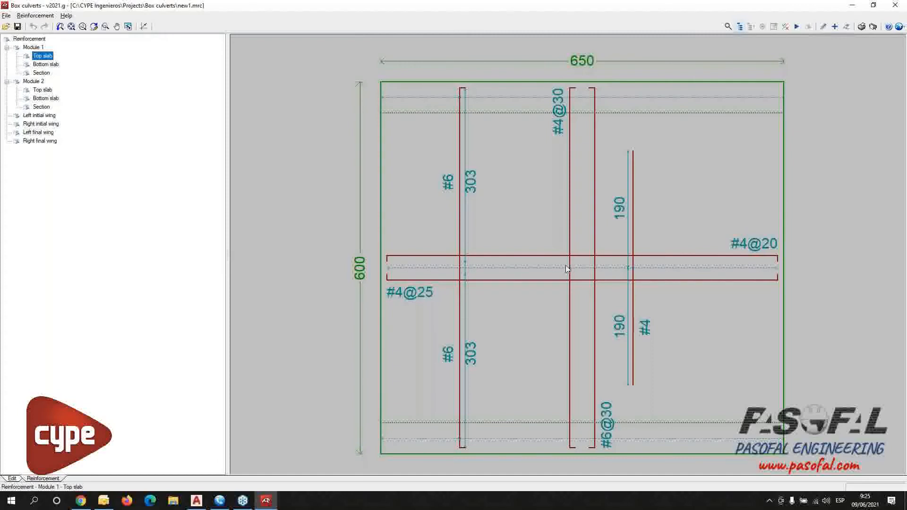
left_click(788, 30)
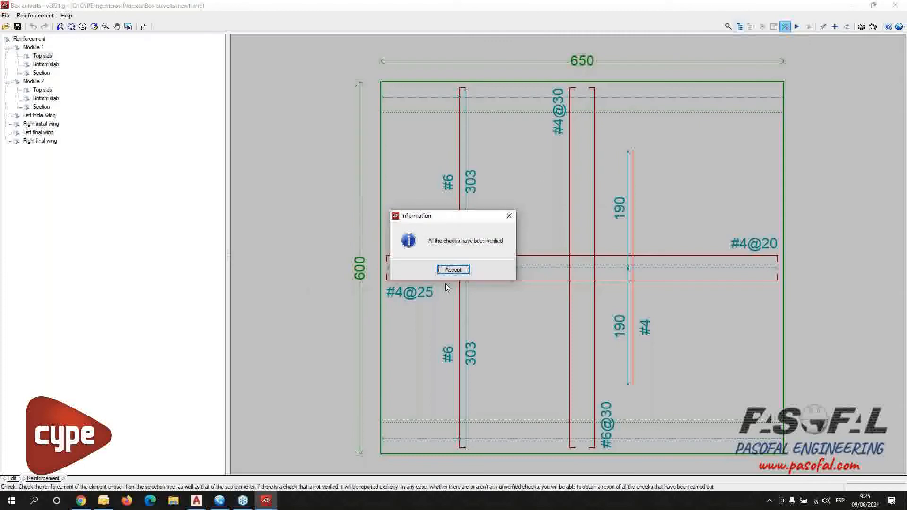
left_click(454, 270)
left_click(383, 271)
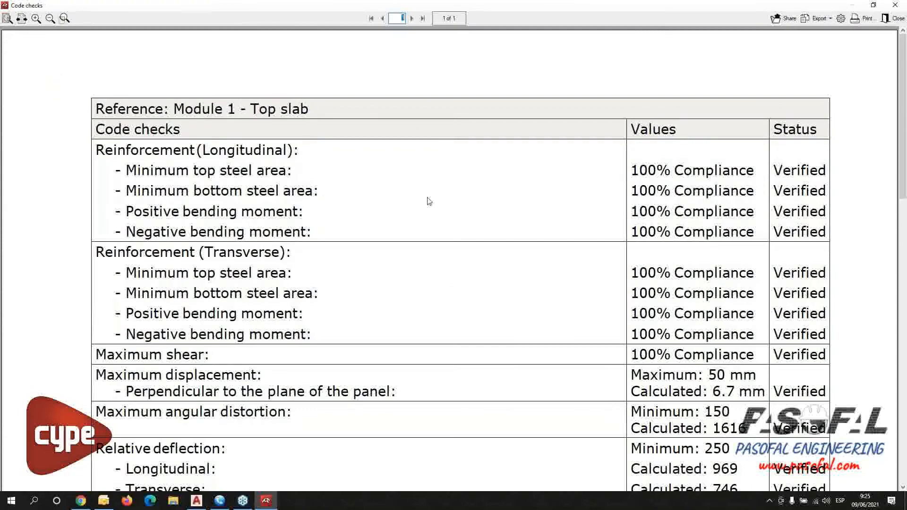
Step: Read through the top slab's code checks down to the maximum bar spacing, and close the report
scroll(312, 266, "down", 1)
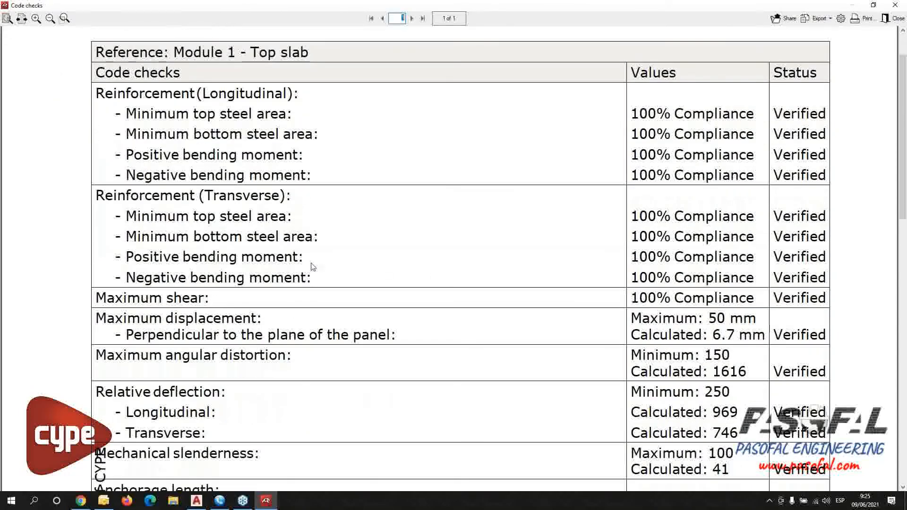
scroll(366, 285, "down", 7)
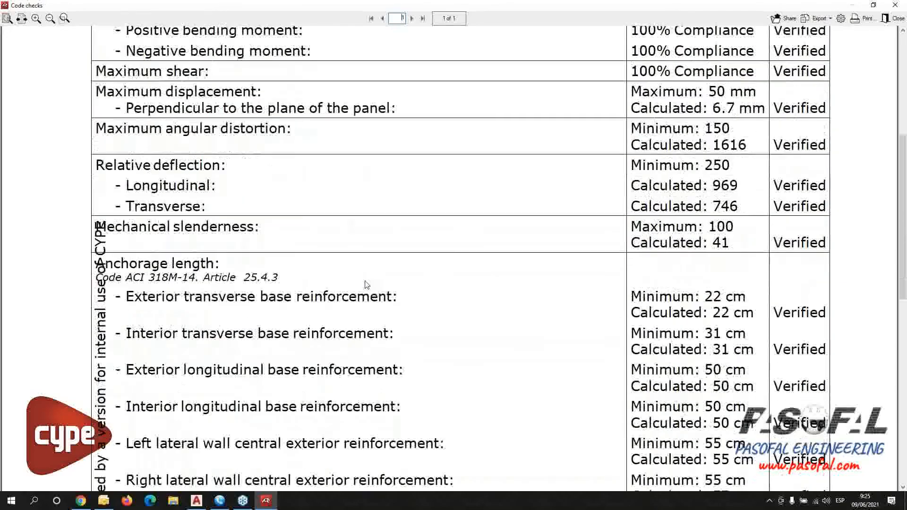
scroll(366, 283, "down", 5)
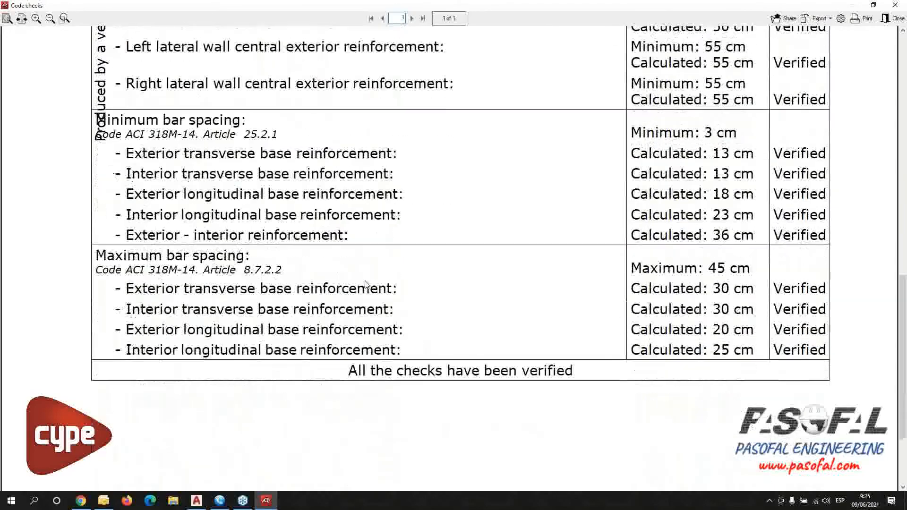
scroll(367, 277, "down", 1)
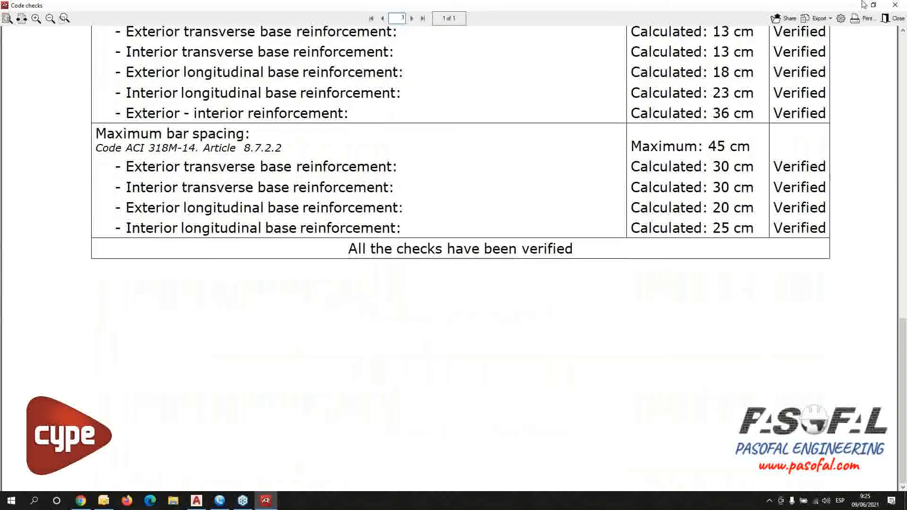
left_click(898, 5)
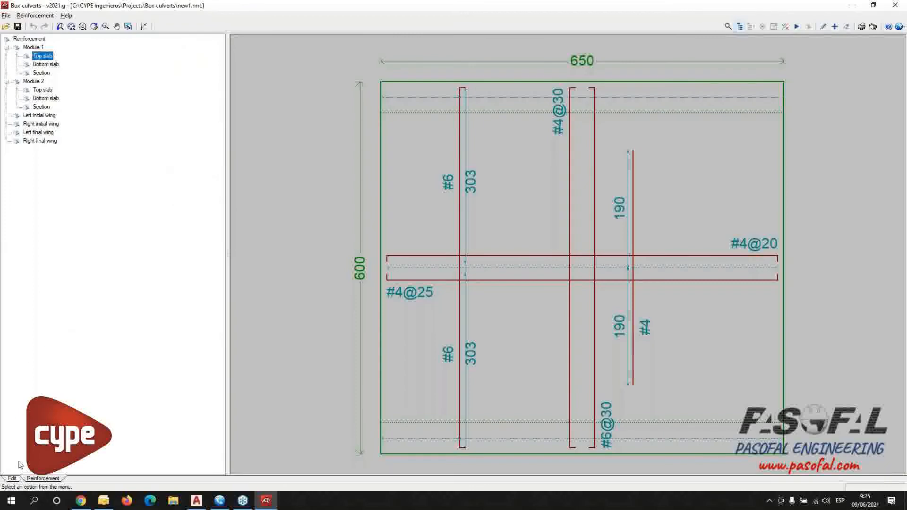
Step: Generate the job report with all chapters from Index to Quantities included, and look over its available export formats
left_click(12, 478)
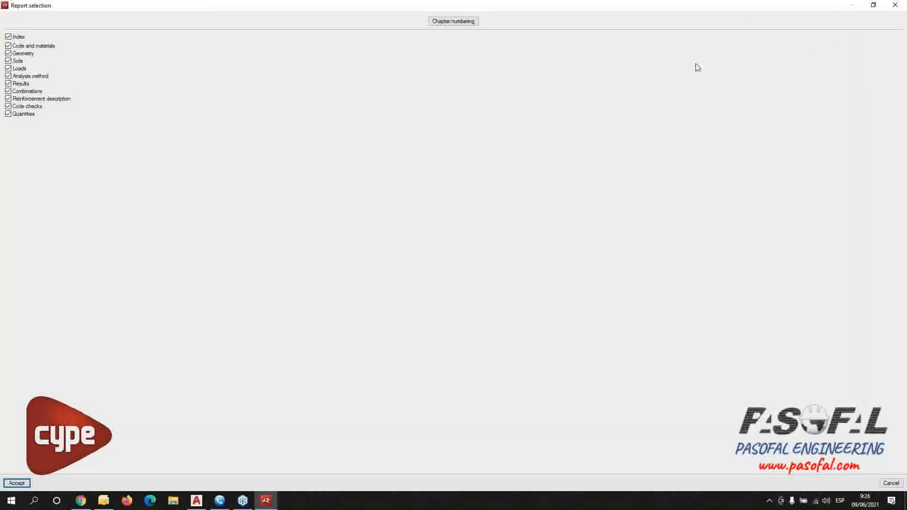
left_click(17, 484)
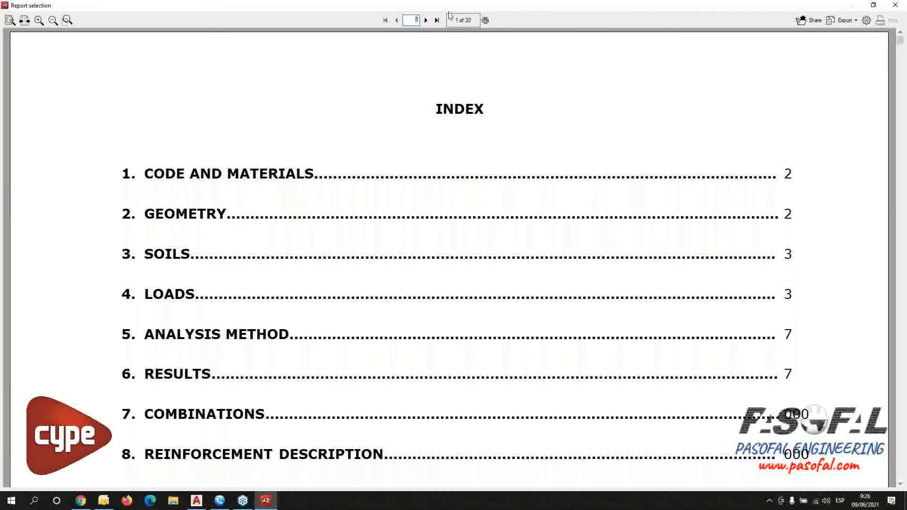
scroll(354, 218, "down", 10)
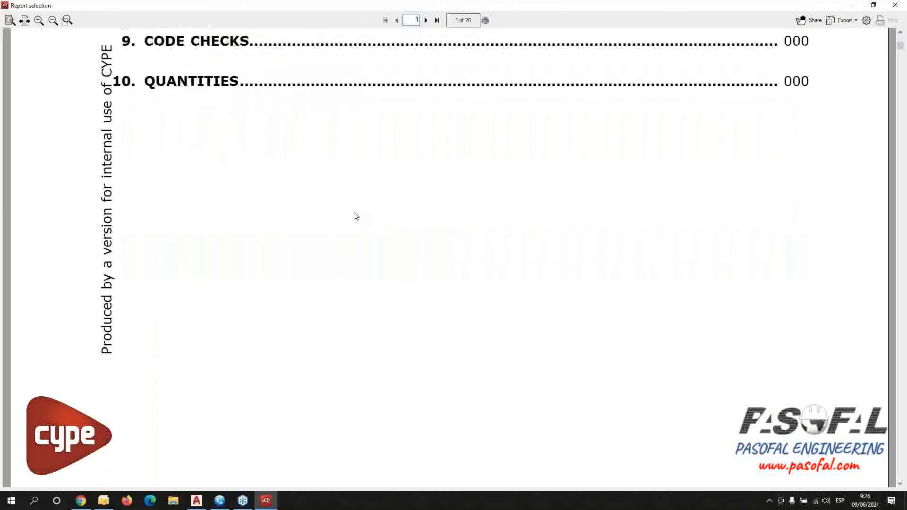
scroll(356, 216, "down", 10)
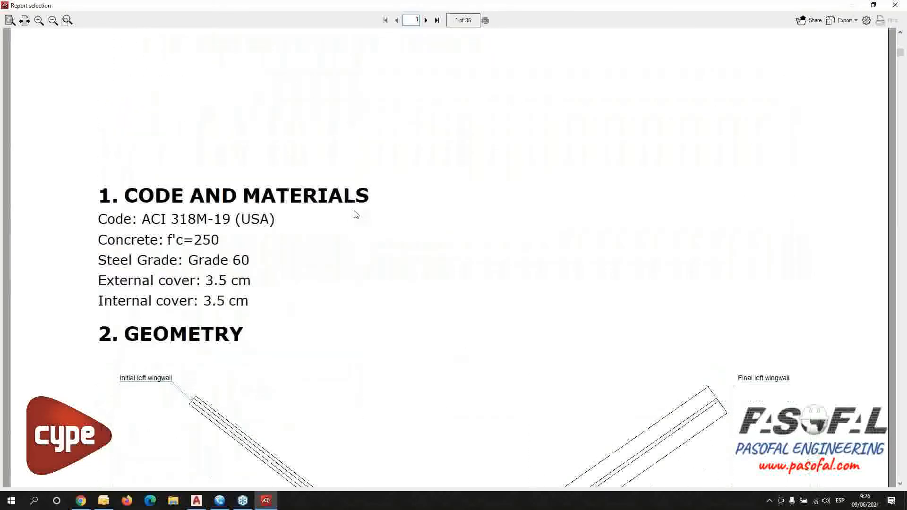
scroll(356, 215, "up", 3)
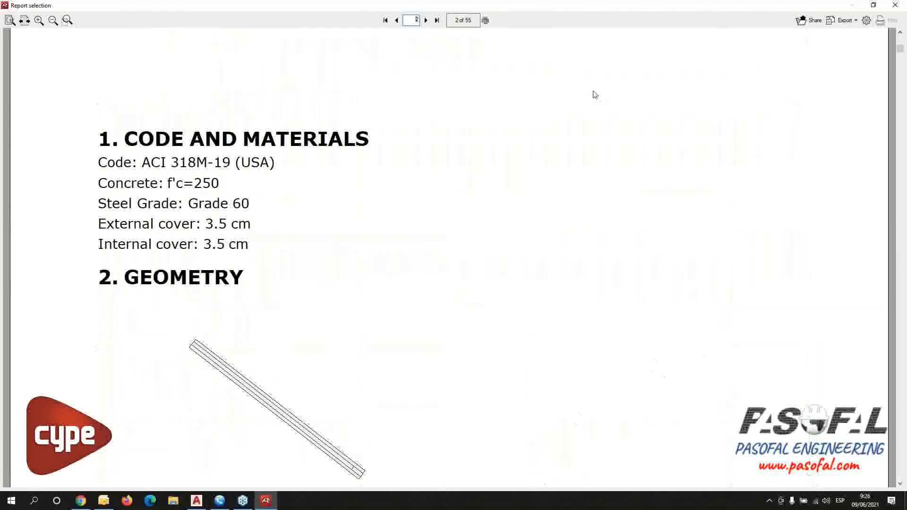
left_click(851, 21)
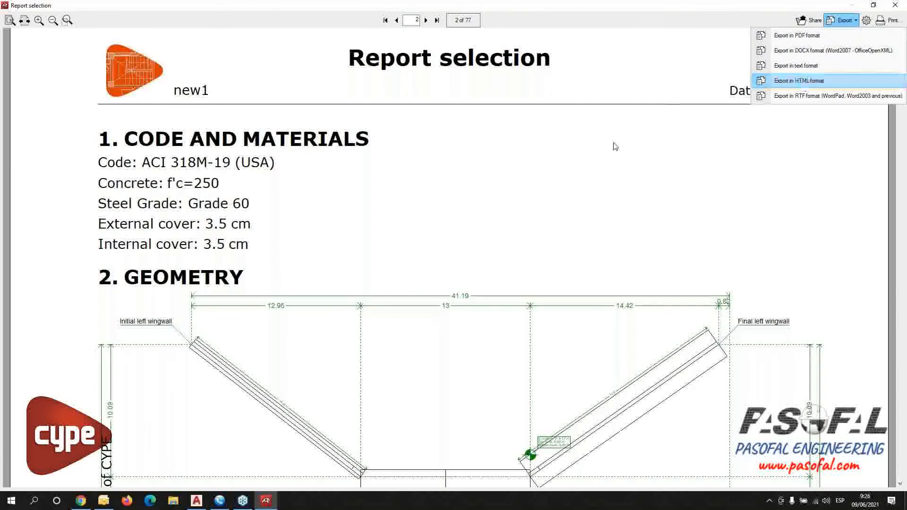
left_click(588, 169)
Step: Review the report's chapters on geometry, module thicknesses, wings, soils and loads, including the strip and truck load diagrams
scroll(366, 259, "down", 5)
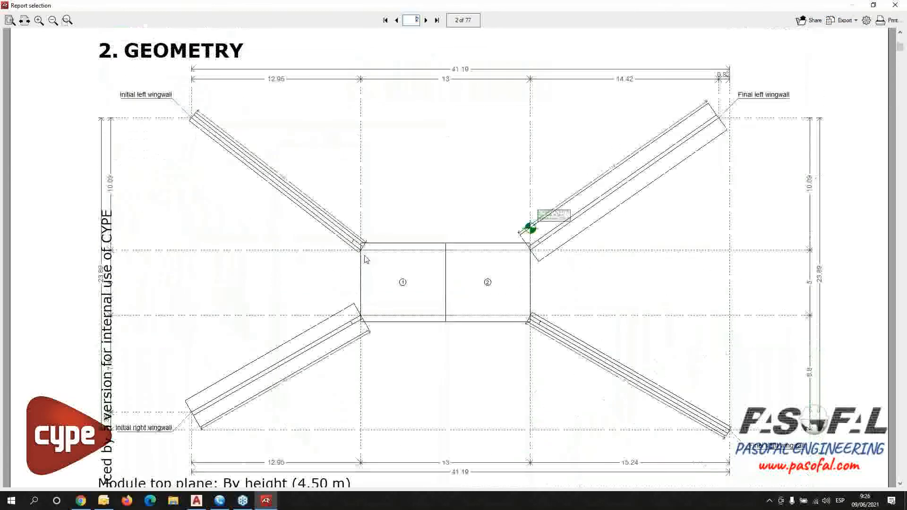
scroll(367, 260, "down", 11)
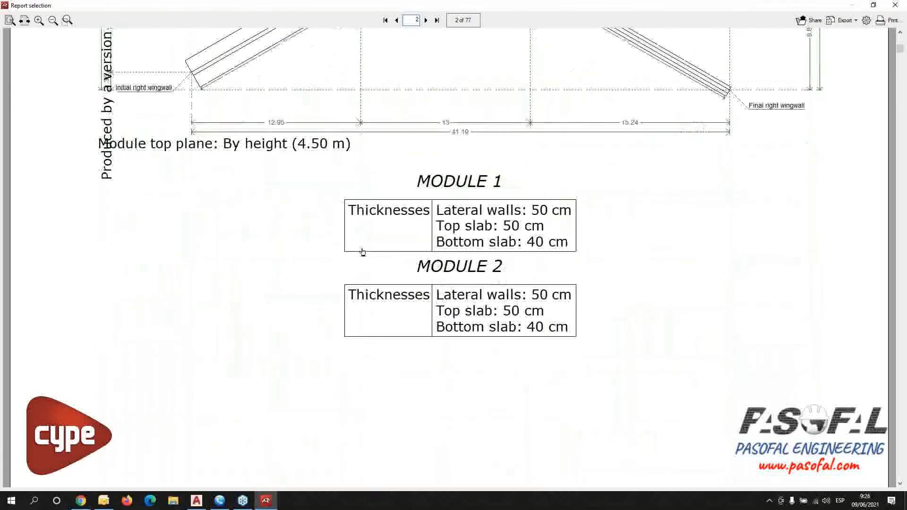
scroll(363, 252, "down", 8)
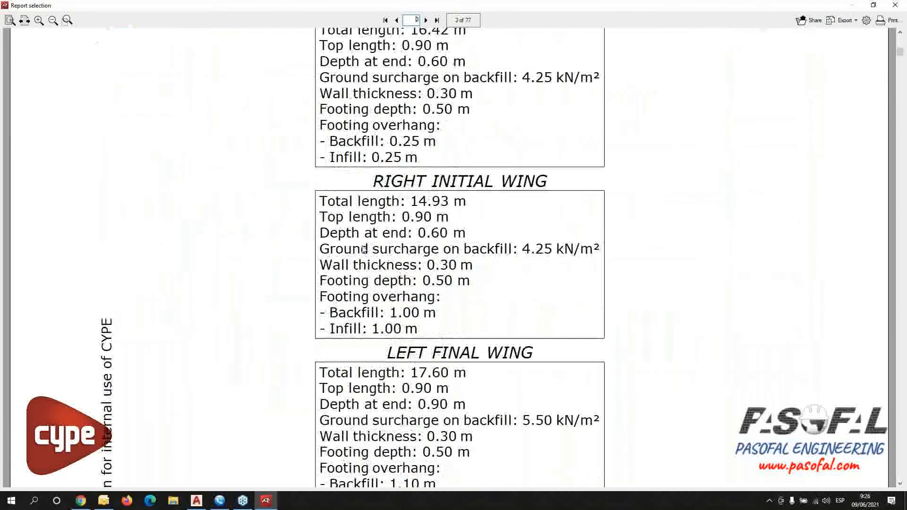
scroll(363, 249, "down", 2)
scroll(363, 249, "down", 10)
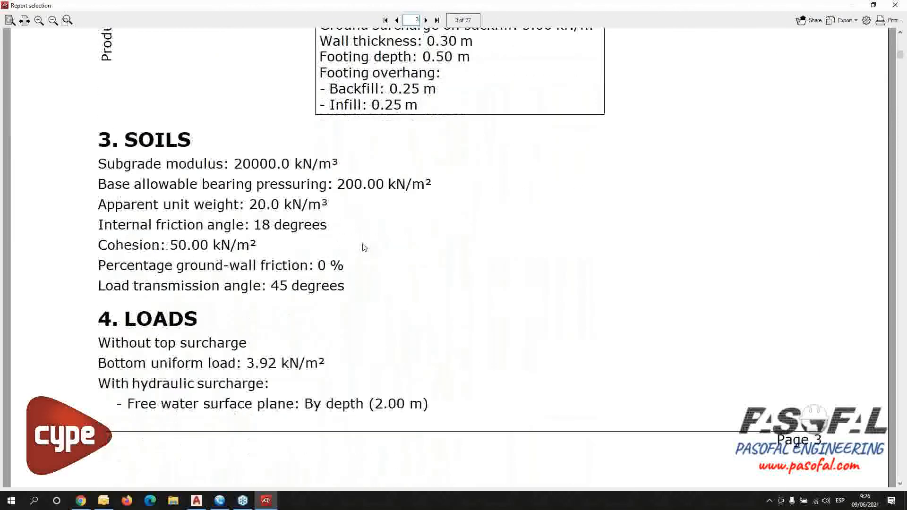
scroll(365, 247, "down", 8)
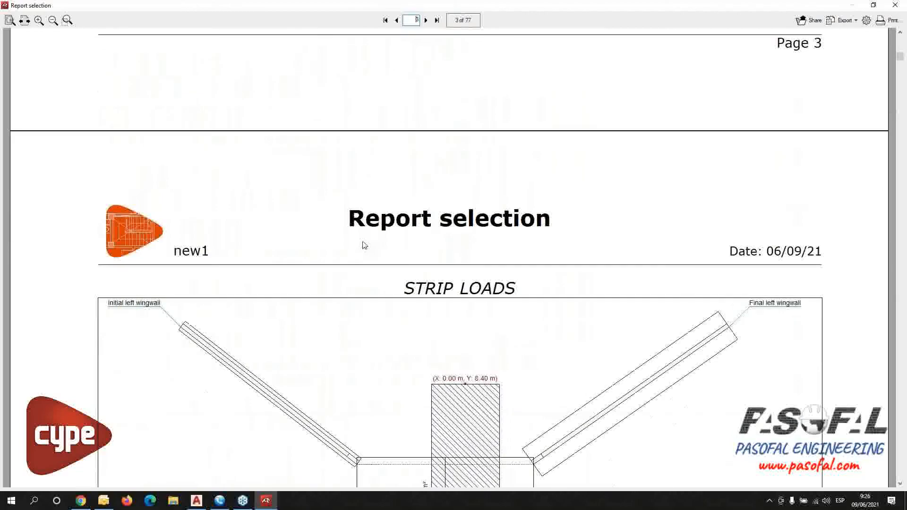
scroll(365, 245, "down", 12)
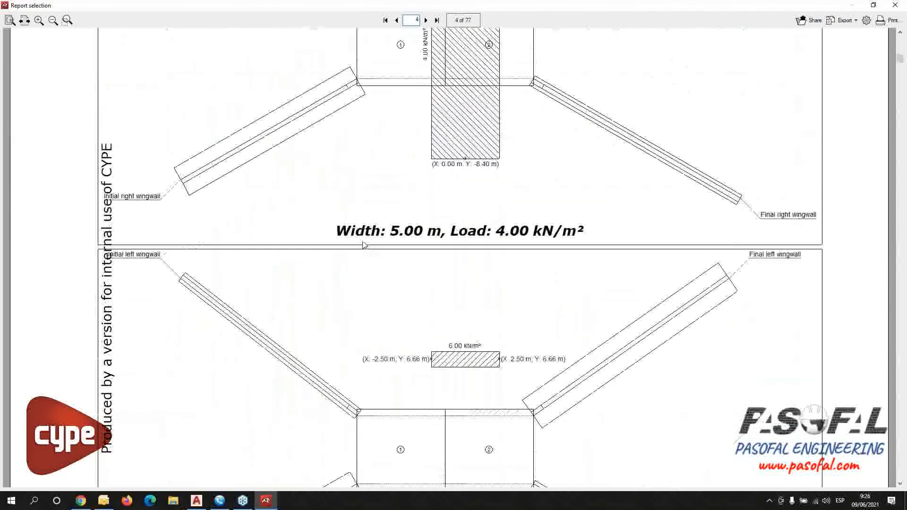
scroll(364, 244, "down", 16)
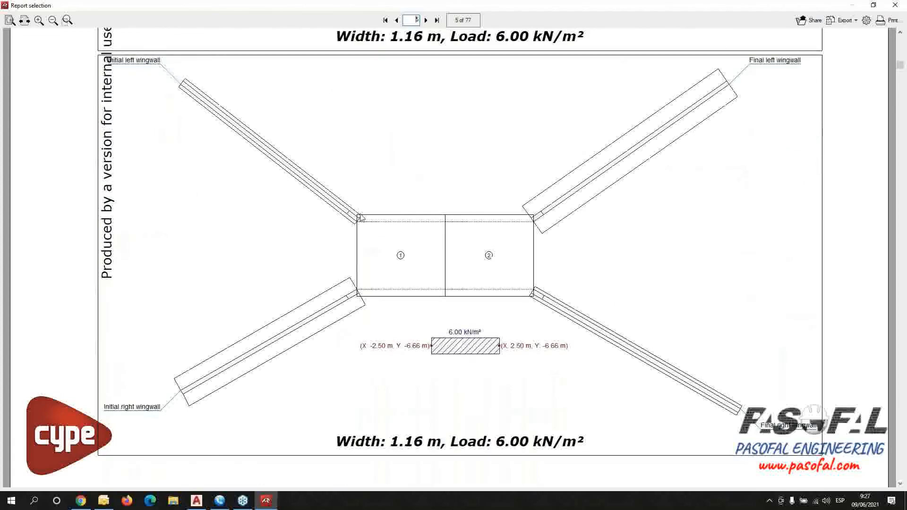
scroll(364, 215, "down", 7)
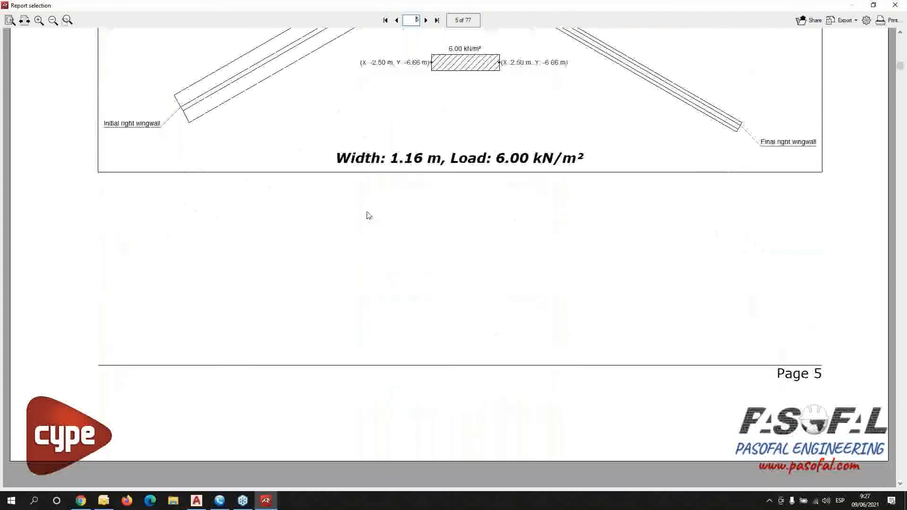
scroll(372, 209, "down", 11)
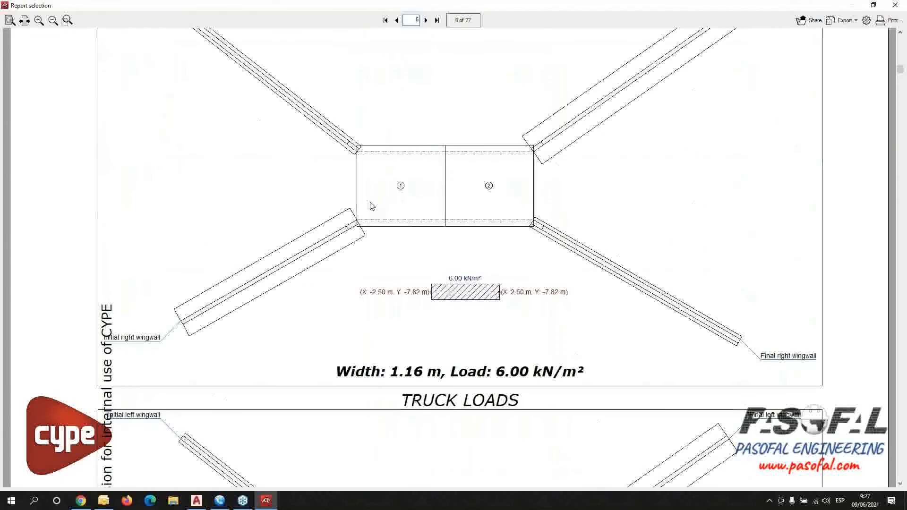
scroll(371, 206, "down", 12)
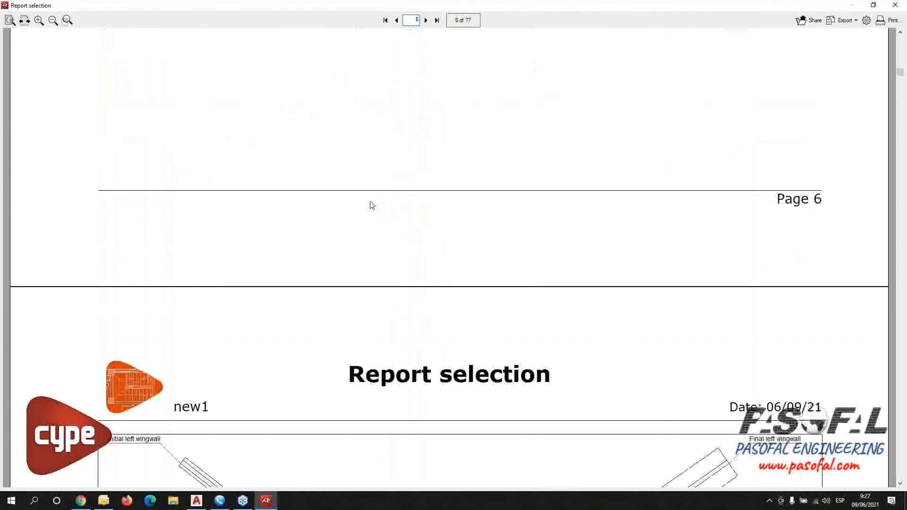
Step: Review the report's analysis method and module 1 left lateral wall results, from the node mesh through the self weight, earth pressure and strip load tables
scroll(372, 205, "down", 8)
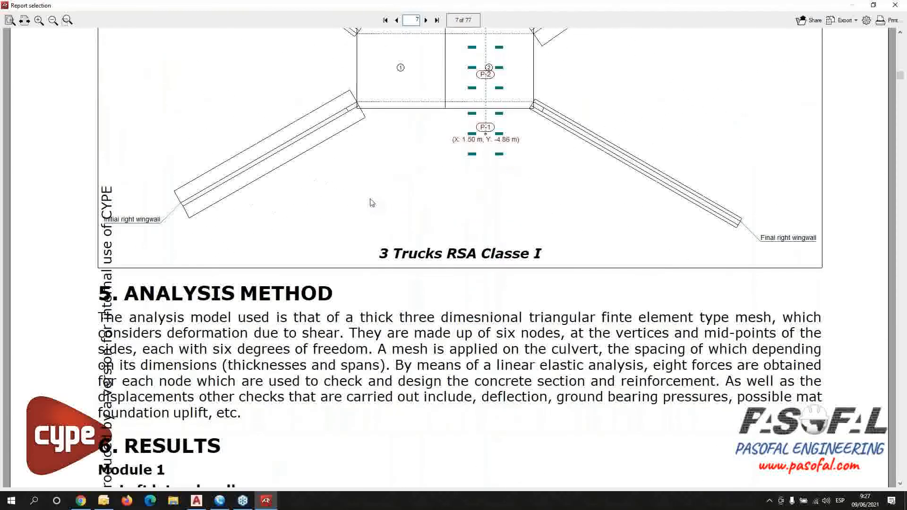
scroll(372, 203, "down", 4)
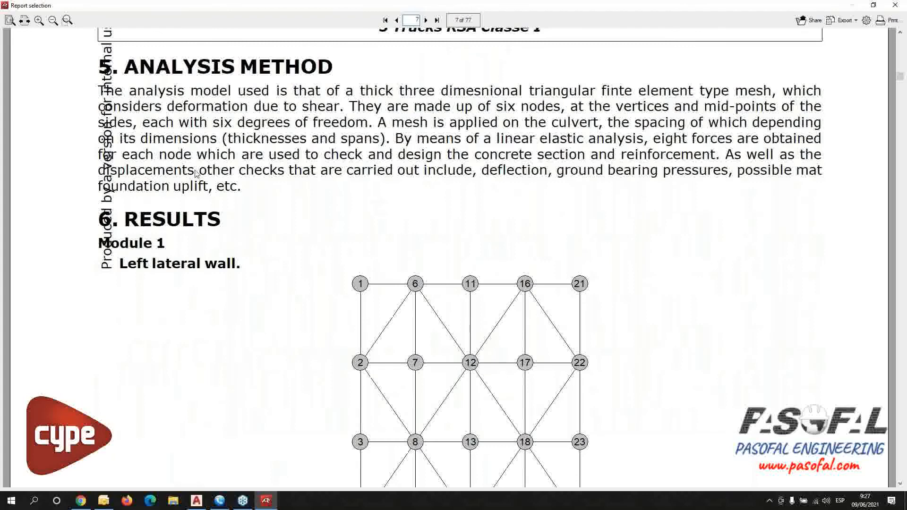
scroll(426, 274, "down", 2)
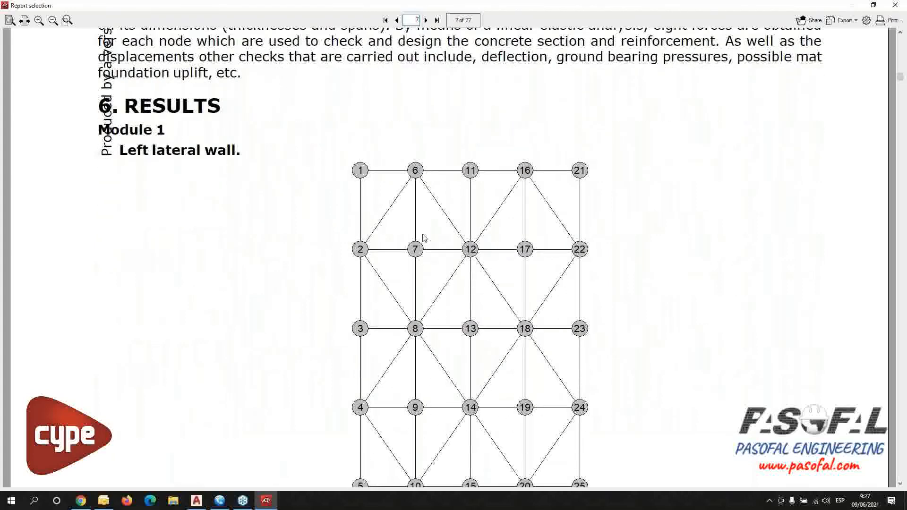
scroll(416, 227, "down", 1)
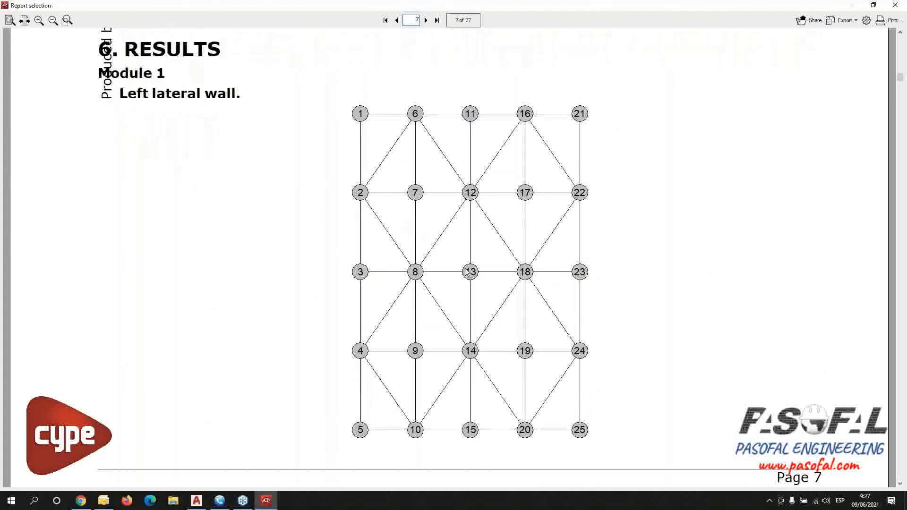
scroll(441, 264, "down", 12)
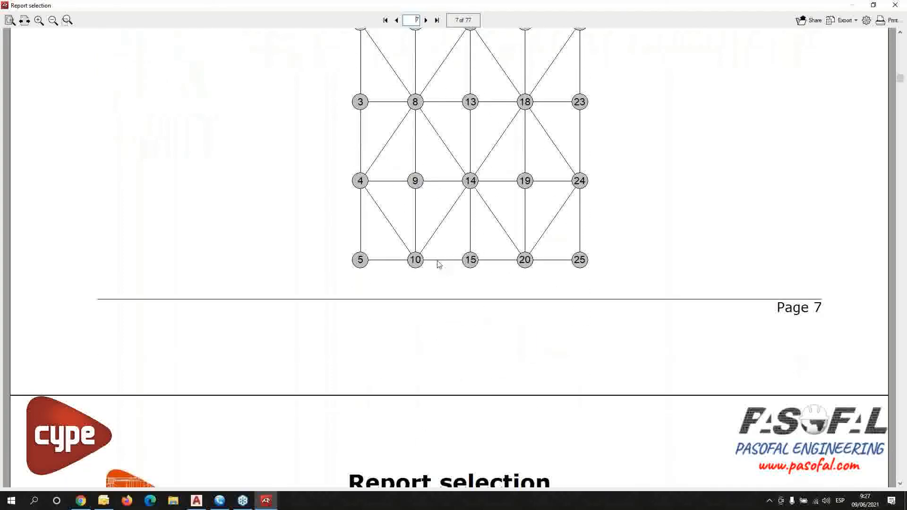
scroll(439, 264, "down", 2)
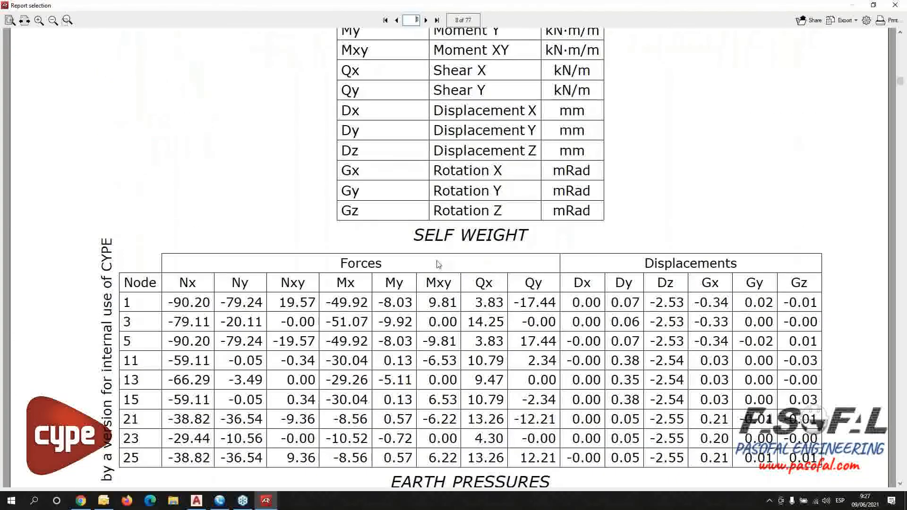
scroll(438, 265, "down", 7)
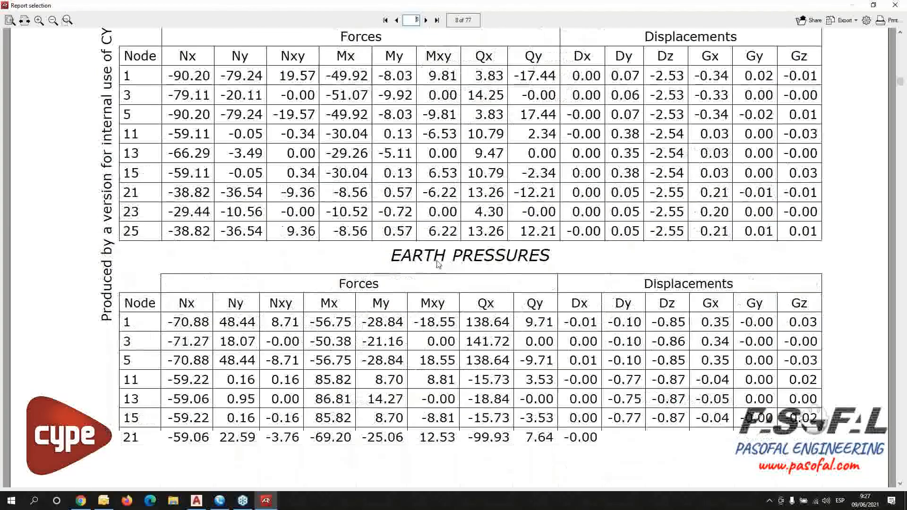
scroll(438, 265, "down", 15)
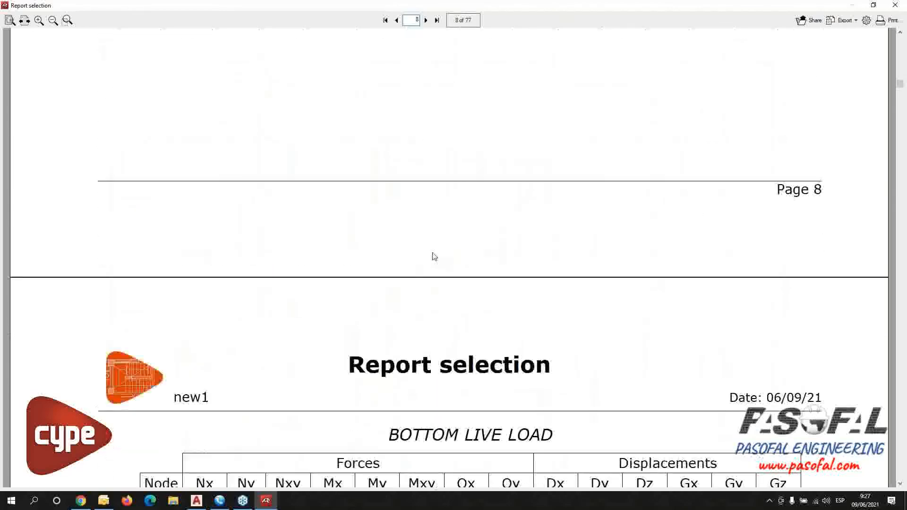
scroll(434, 255, "down", 14)
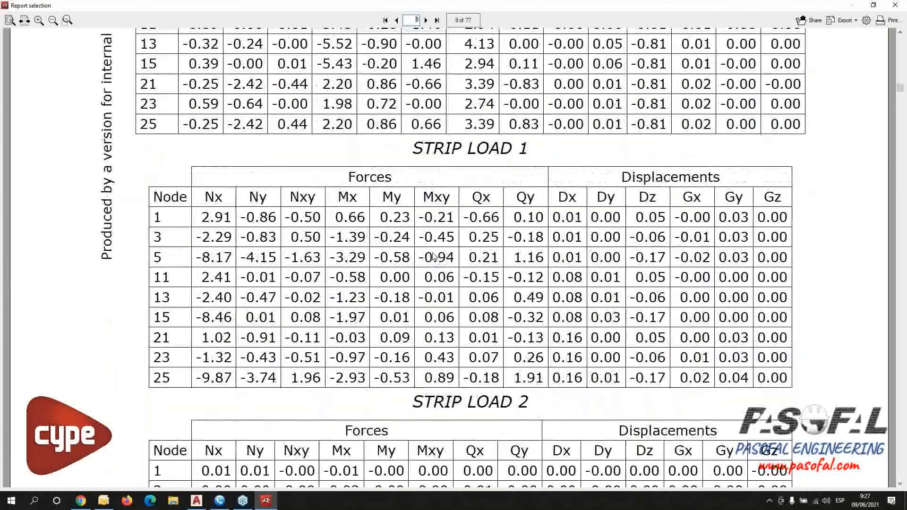
scroll(434, 256, "down", 8)
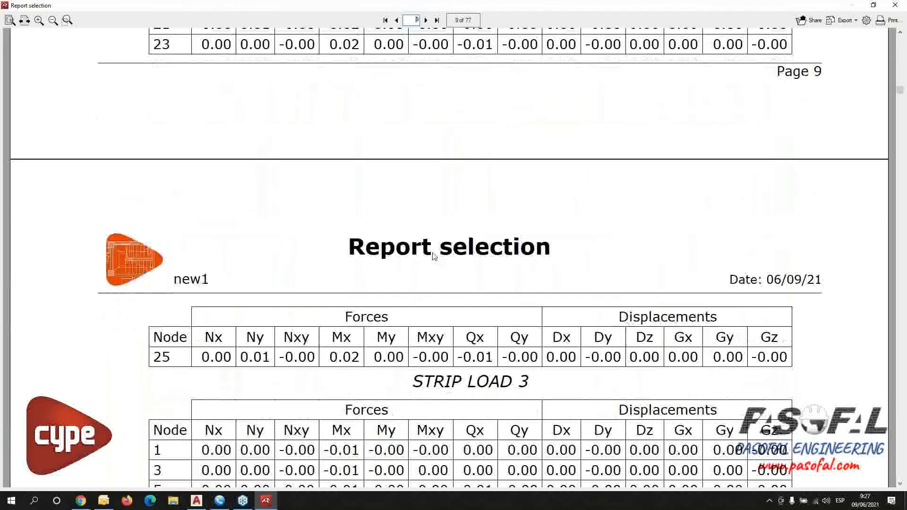
scroll(431, 253, "down", 12)
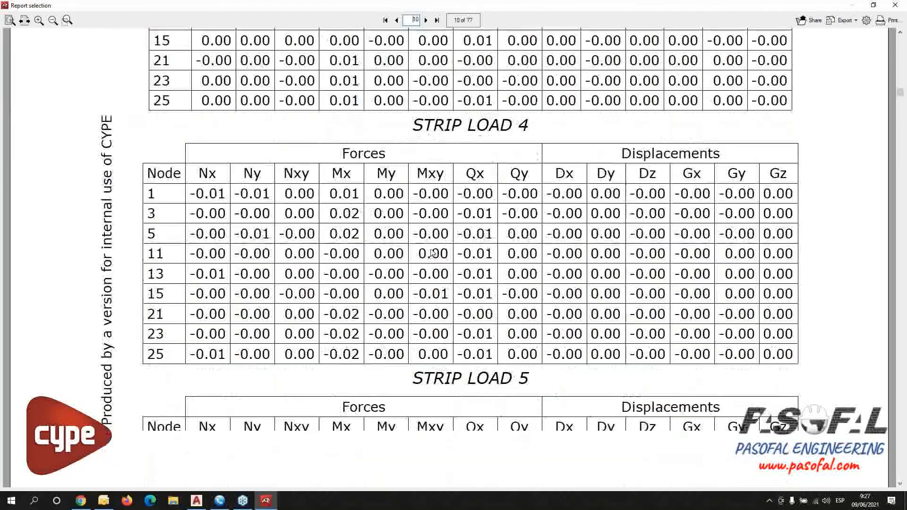
Step: Review the left lateral wall's truck 1 and truck 2 result tables down to the right lateral wall mesh, and close the report
scroll(431, 246, "down", 6)
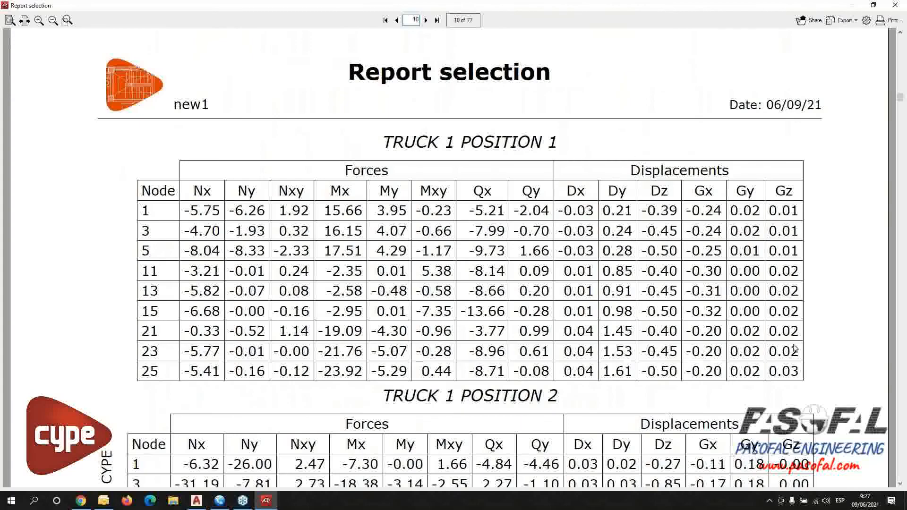
scroll(684, 290, "down", 15)
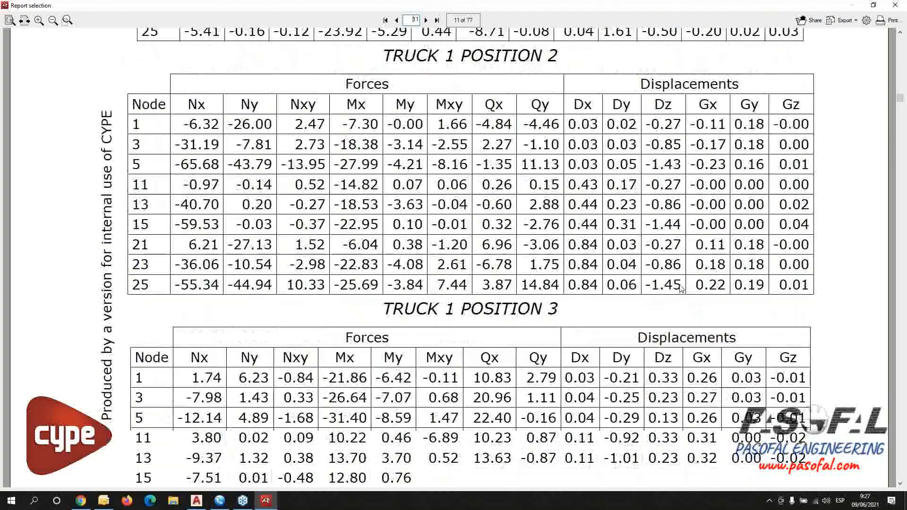
scroll(488, 170, "down", 4)
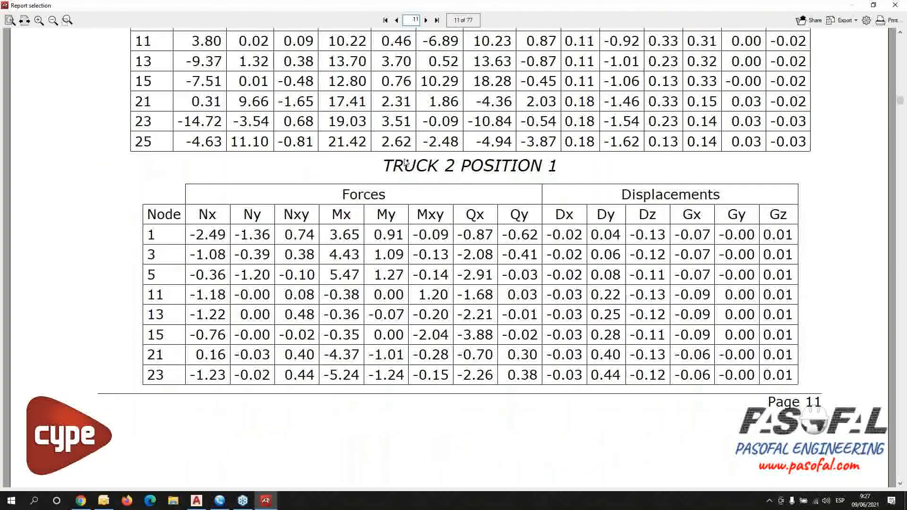
scroll(546, 168, "down", 16)
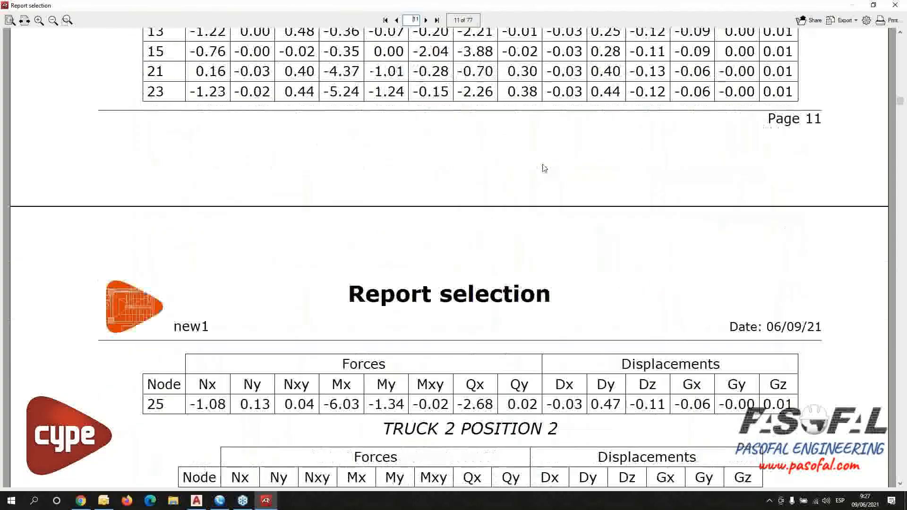
scroll(545, 168, "down", 12)
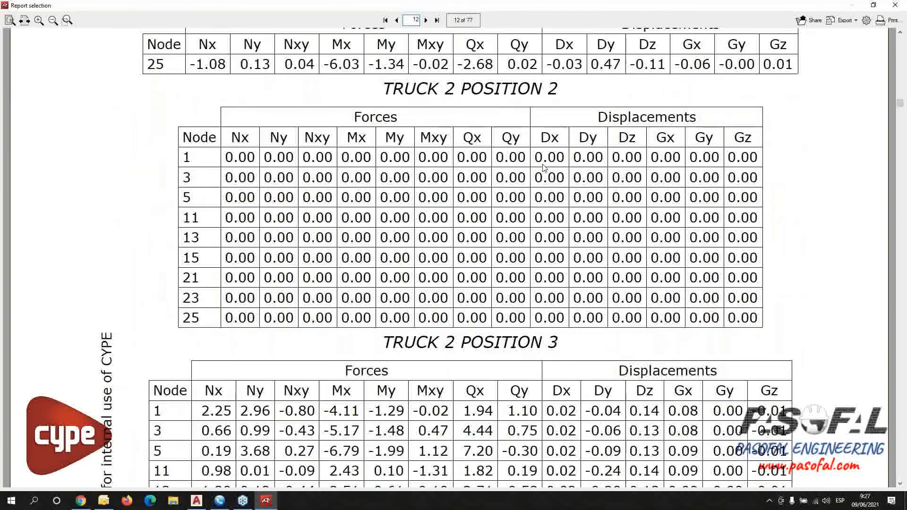
scroll(544, 167, "down", 3)
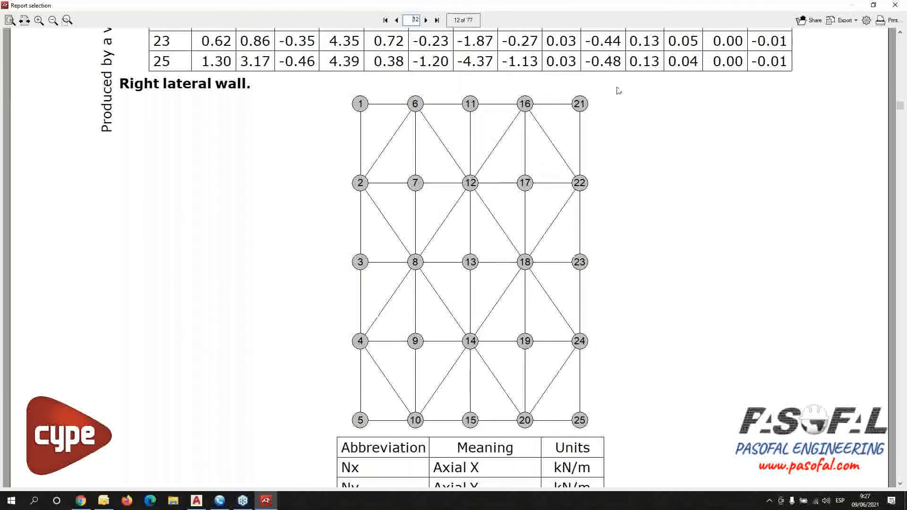
left_click(898, 3)
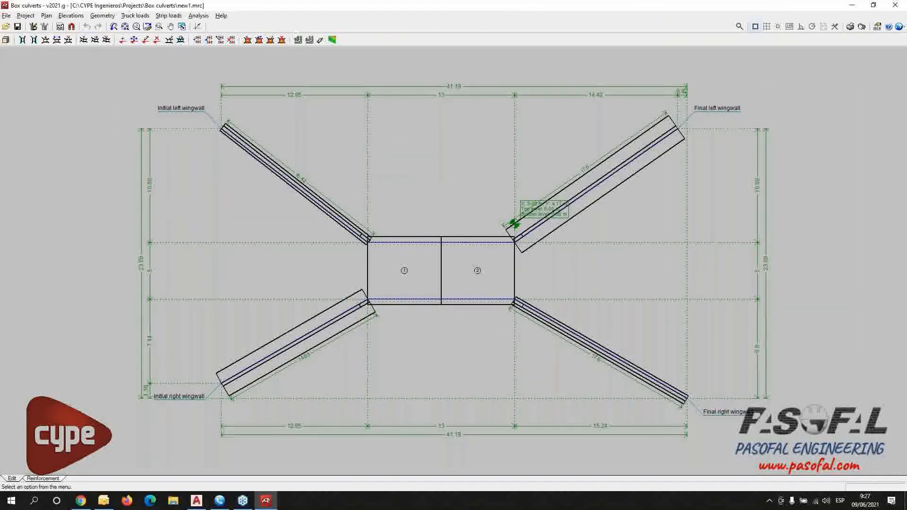
Step: Open the culvert's analysis forces view and inspect the self weight deformed shape from another angle
left_click(197, 16)
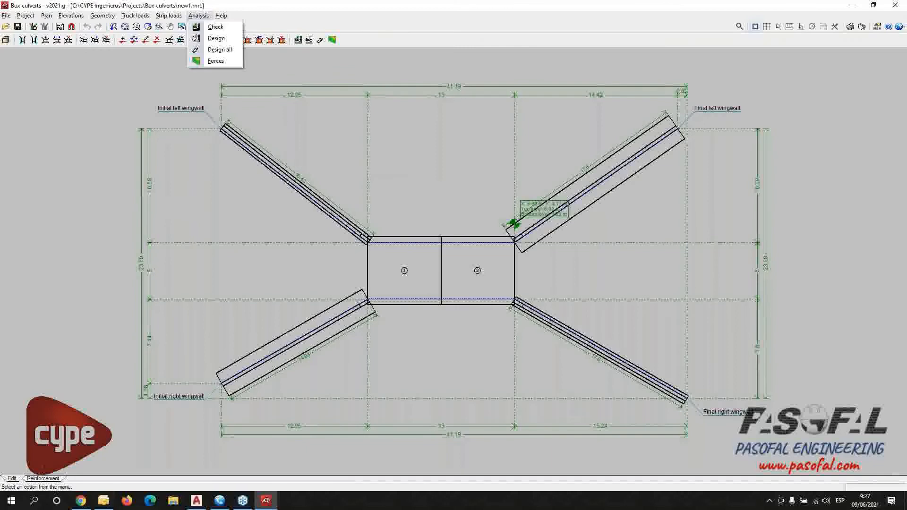
left_click(216, 61)
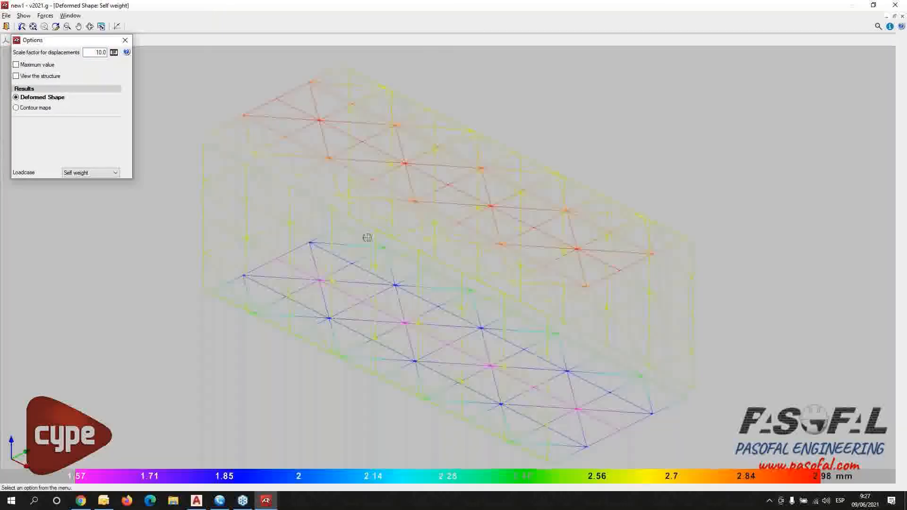
mouse_move(377, 377)
middle_mouse_down("shift")
mouse_move(492, 381)
mouse_move(569, 347)
mouse_move(512, 366)
mouse_move(451, 364)
mouse_move(393, 347)
mouse_move(521, 333)
mouse_move(694, 341)
mouse_move(630, 359)
mouse_move(539, 364)
mouse_move(483, 321)
middle_mouse_up("shift")
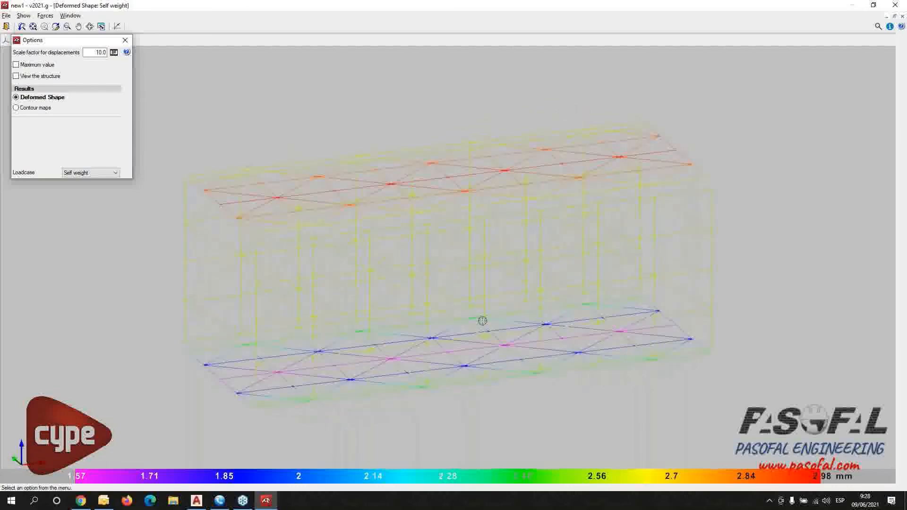
Step: Display the total displacement contour maps for self weight with the maximum value option on and the structure shown
left_click(16, 108)
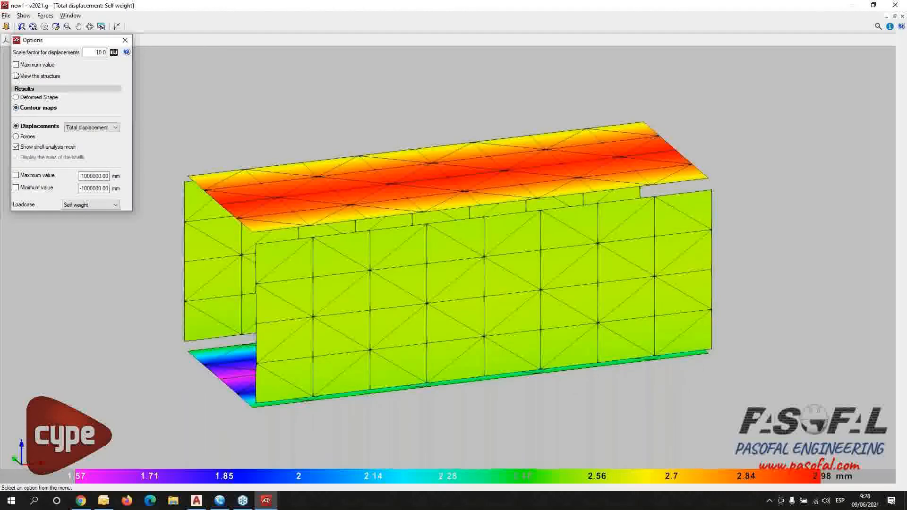
left_click(16, 65)
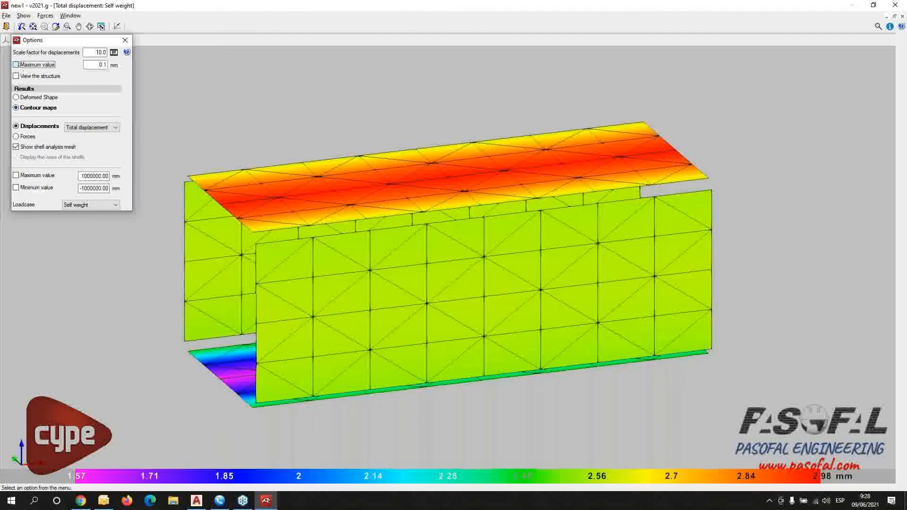
left_click(16, 77)
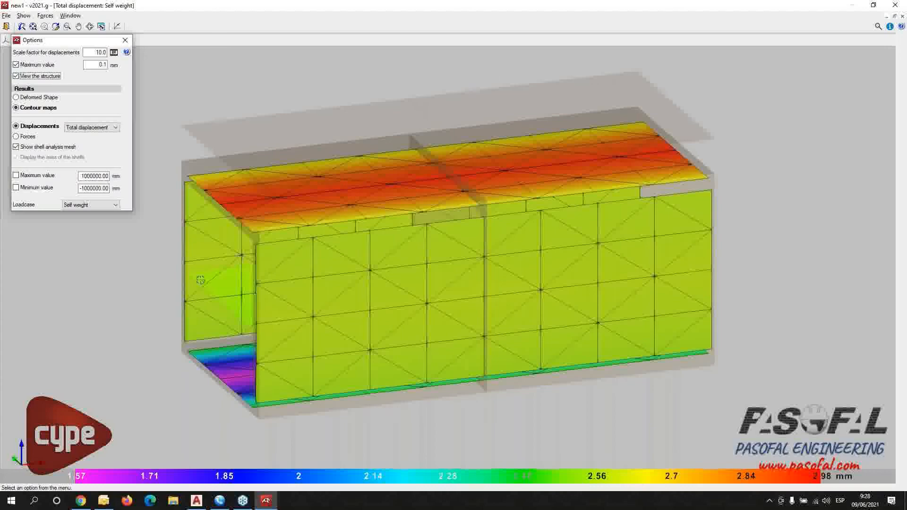
middle_click_drag(233, 289, 283, 270, "shift")
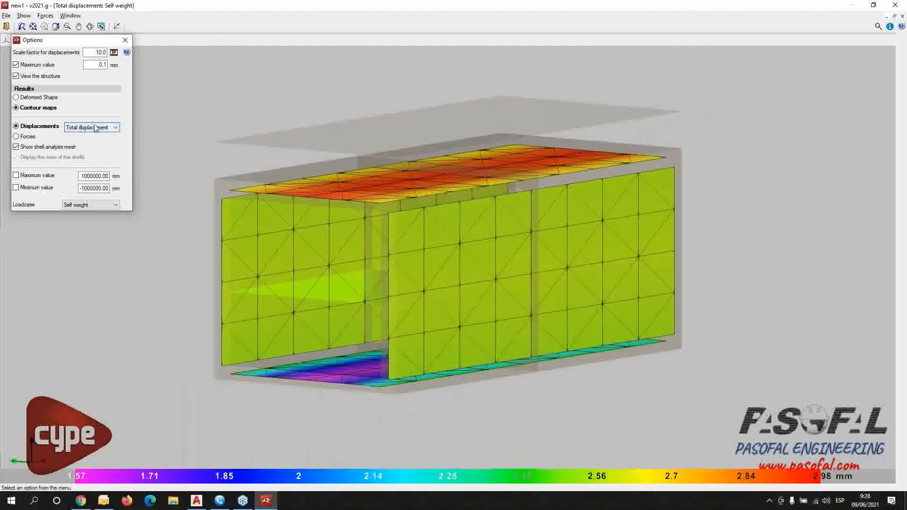
Step: Examine the self weight force contour maps for Axial X, Moment X and Shear X, and return to the plan view
left_click(28, 137)
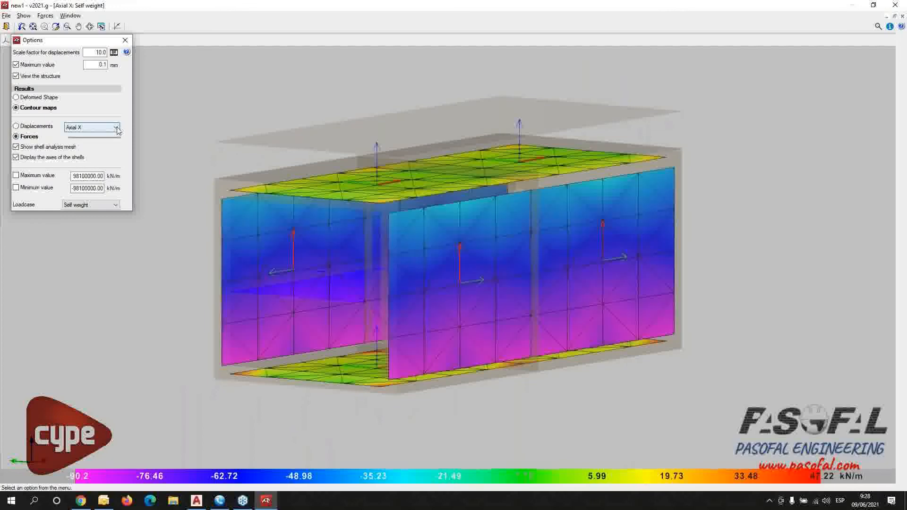
left_click(118, 130)
left_click(94, 157)
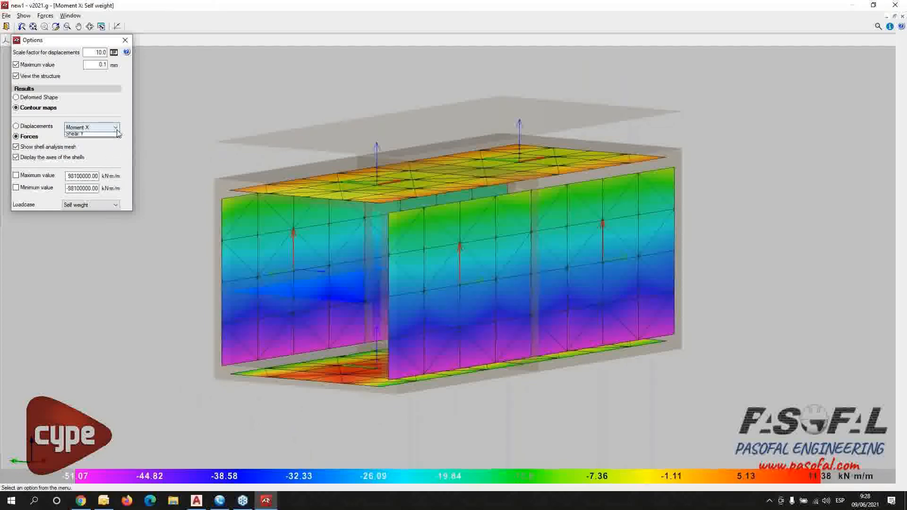
left_click(118, 130)
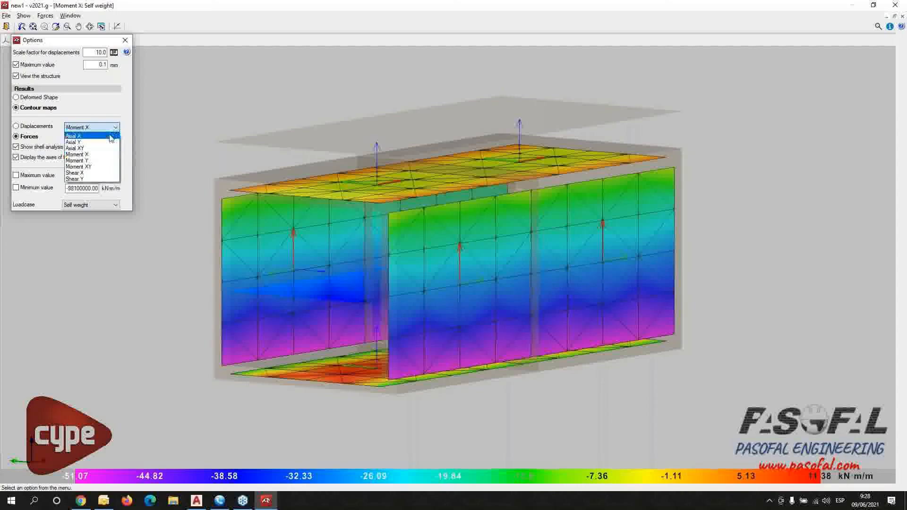
left_click(89, 173)
middle_click_drag(543, 281, 476, 312, "shift")
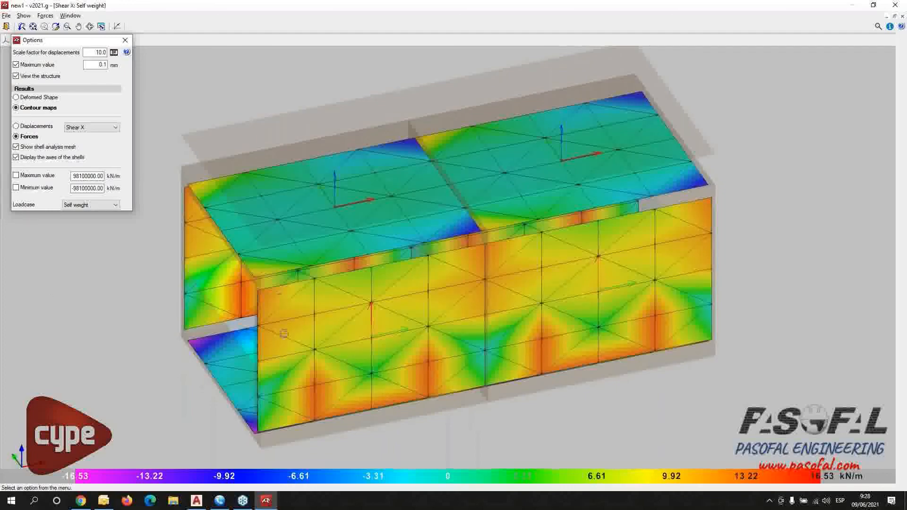
left_click(6, 26)
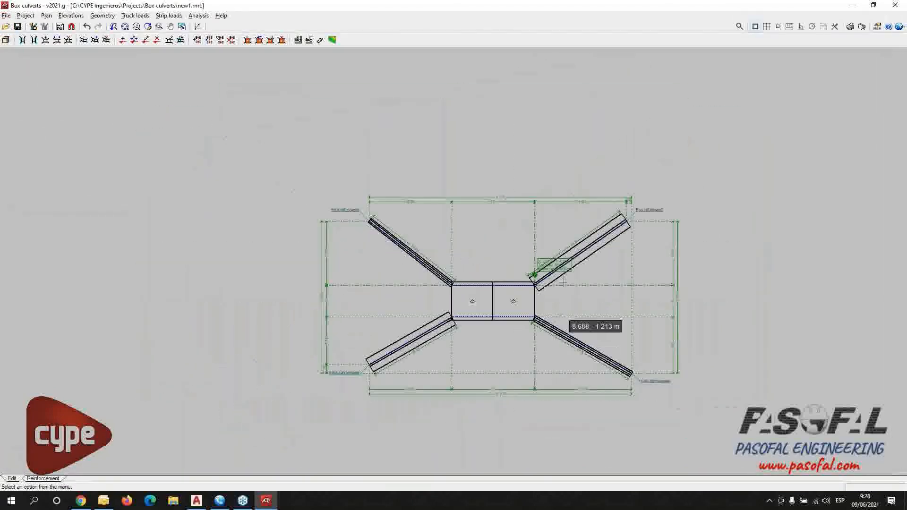
Step: Add a DWG drawing with all plan, geometry, reinforcement and quantities content included, and generate its sheet composition
middle_click_drag(666, 304, 546, 289)
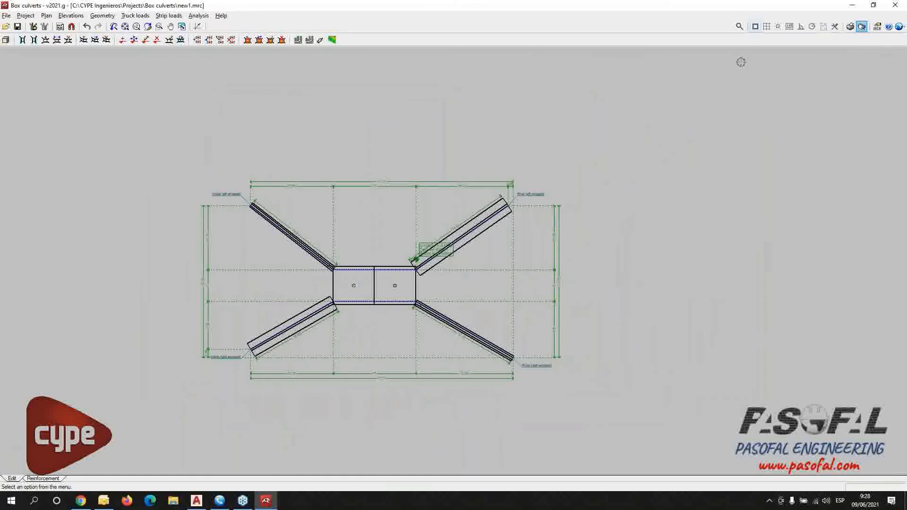
left_click(862, 26)
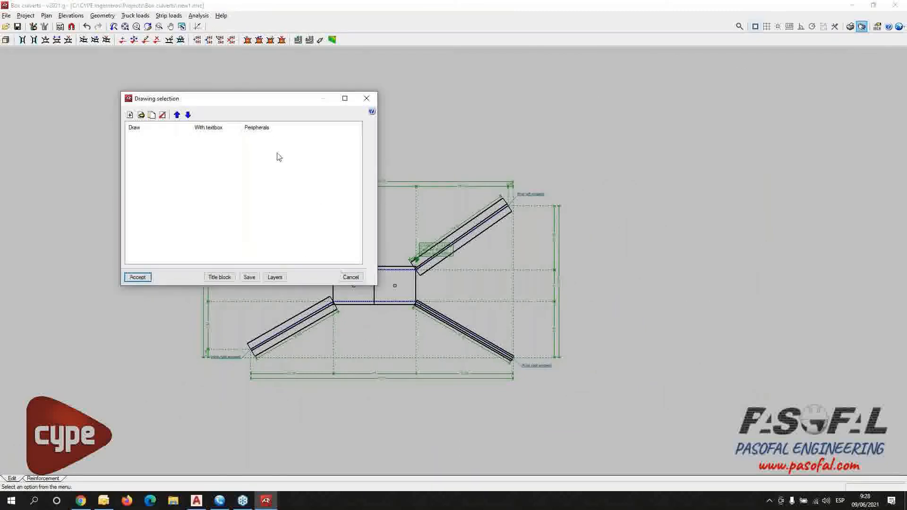
left_click(130, 115)
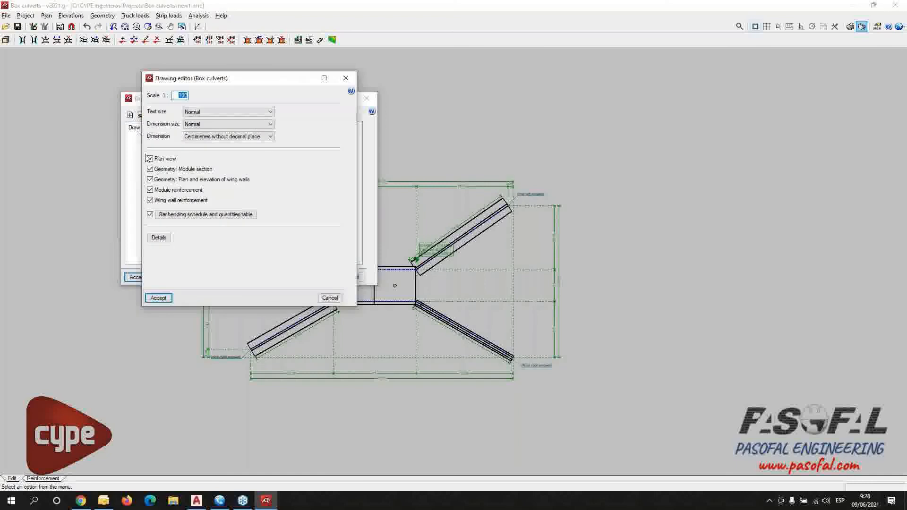
left_click(159, 298)
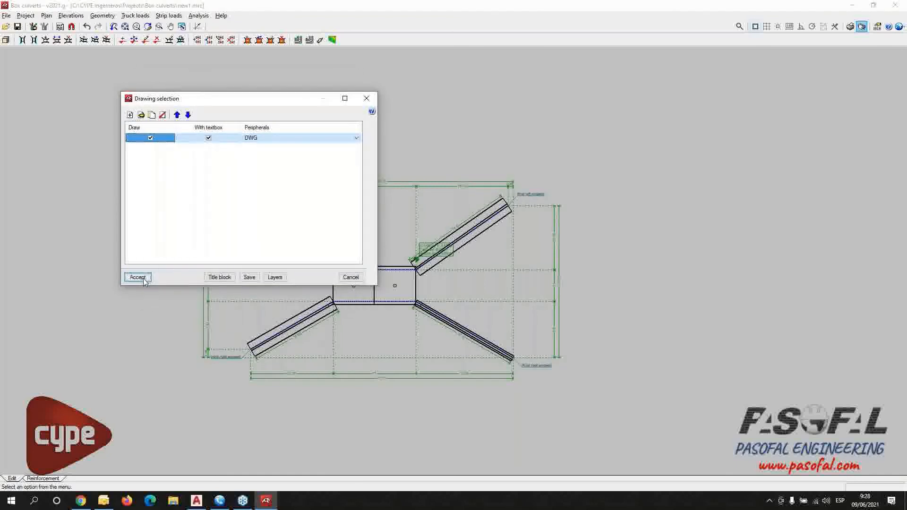
left_click(139, 277)
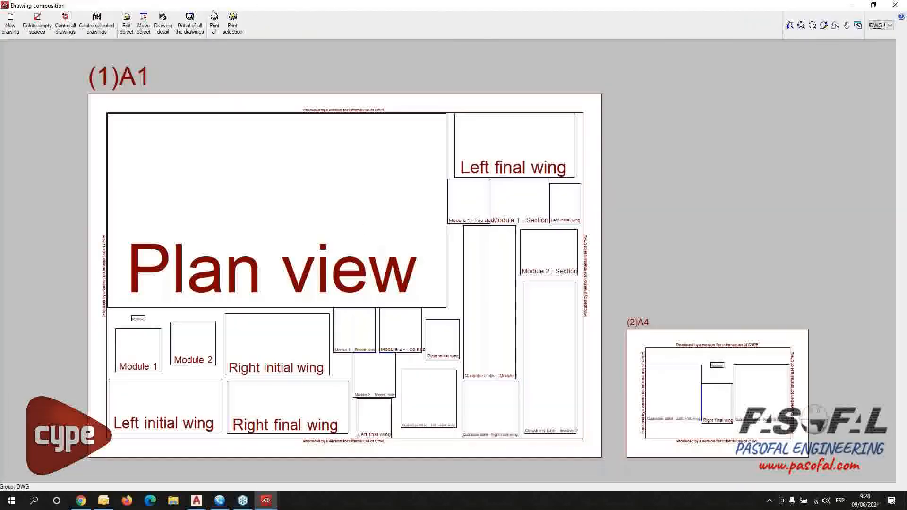
Step: Show the detail of all the drawings and examine the composed plan, section and quantities content on the A1 and A4 sheets
left_click(190, 21)
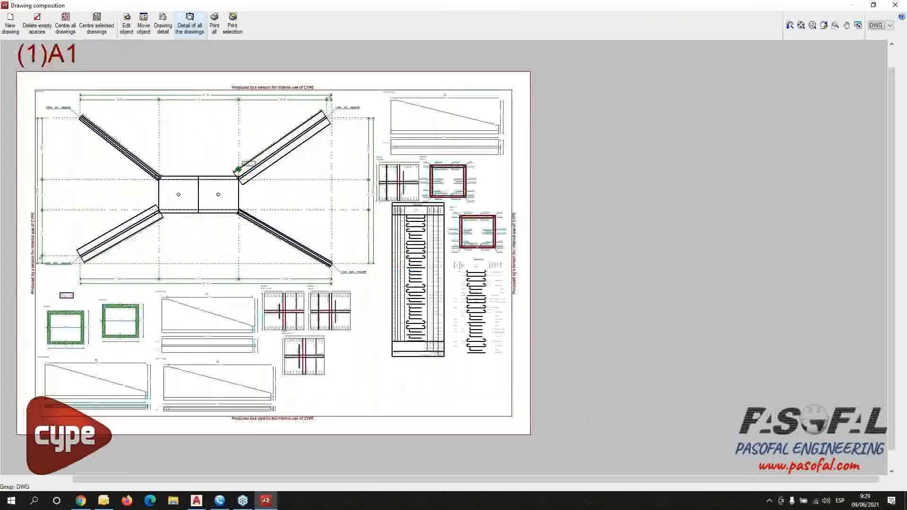
scroll(427, 188, "up", 4)
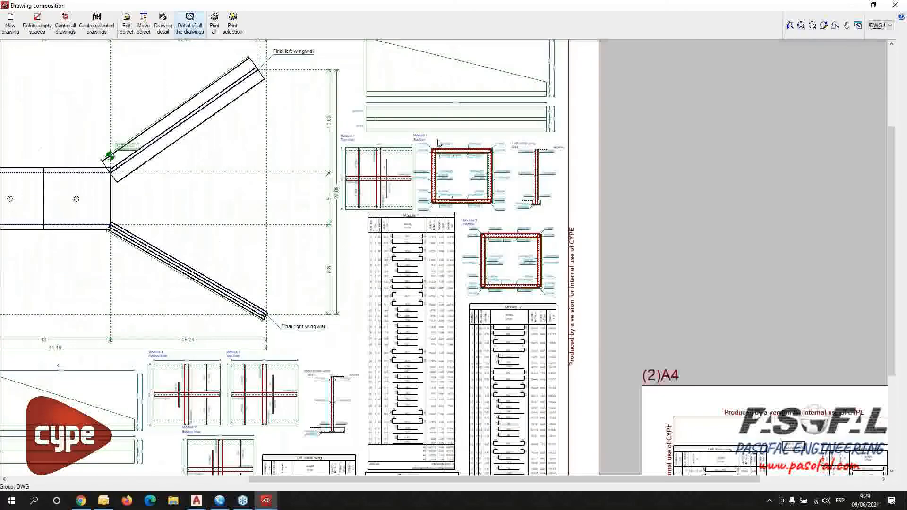
scroll(426, 187, "up", 3)
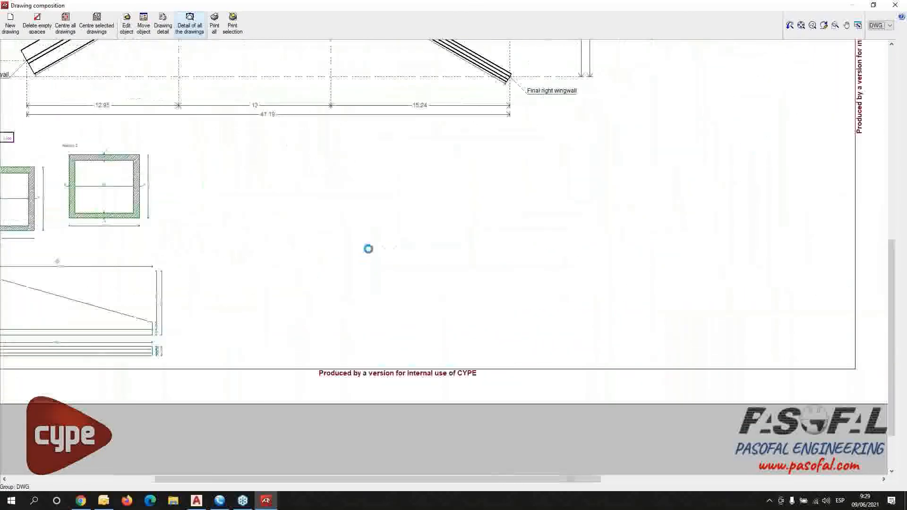
middle_click_drag(483, 252, 415, 270)
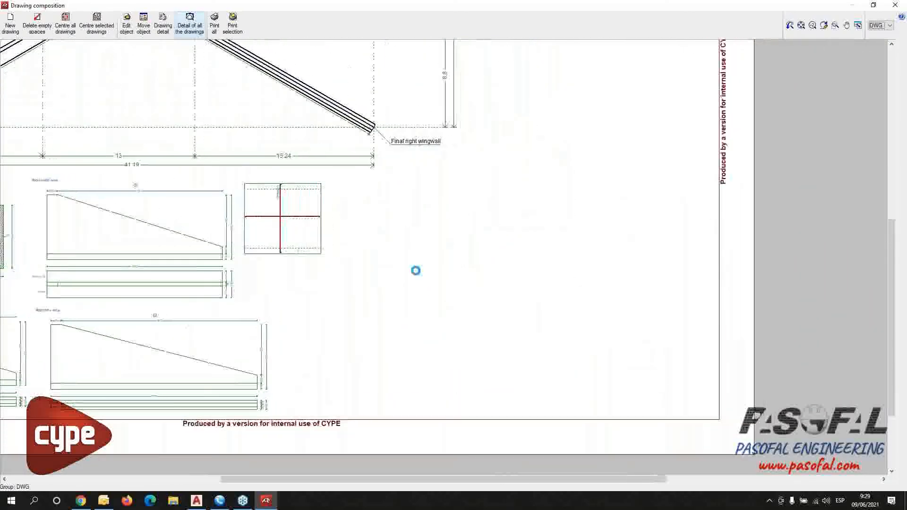
scroll(415, 263, "down", 2)
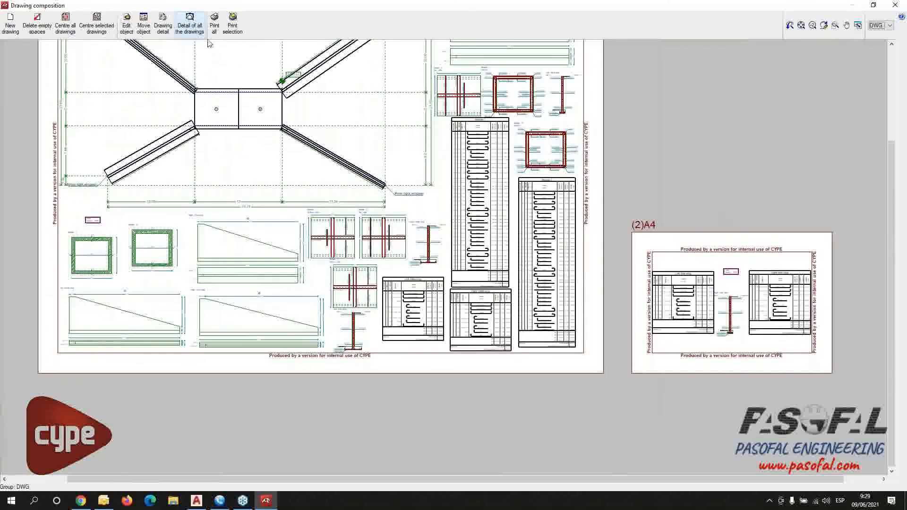
Step: Export all the drawings to one DWG file named FILE111 and have it displayed with the associated program
left_click(215, 26)
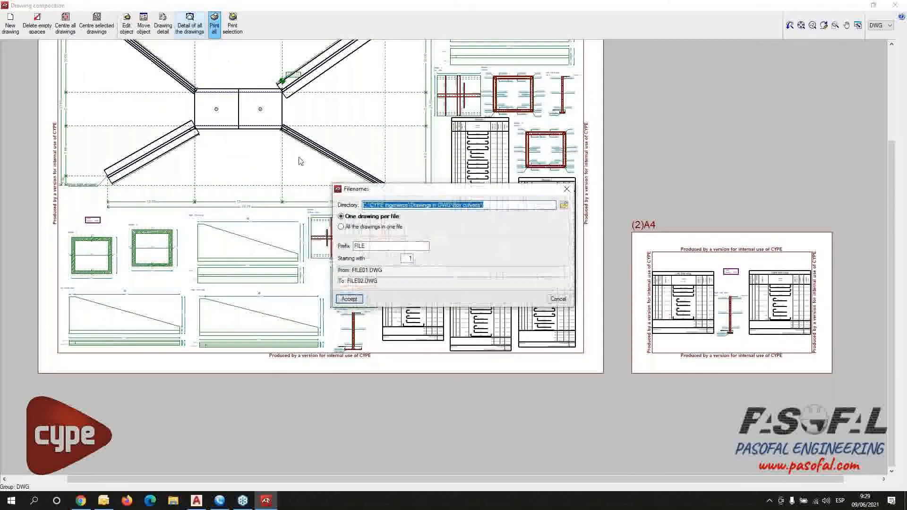
left_click(341, 227)
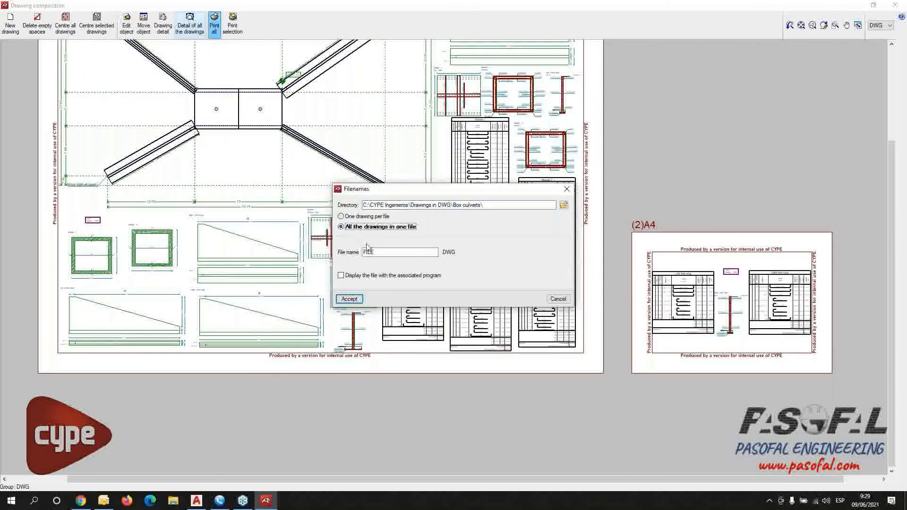
left_click(341, 276)
left_click(395, 252)
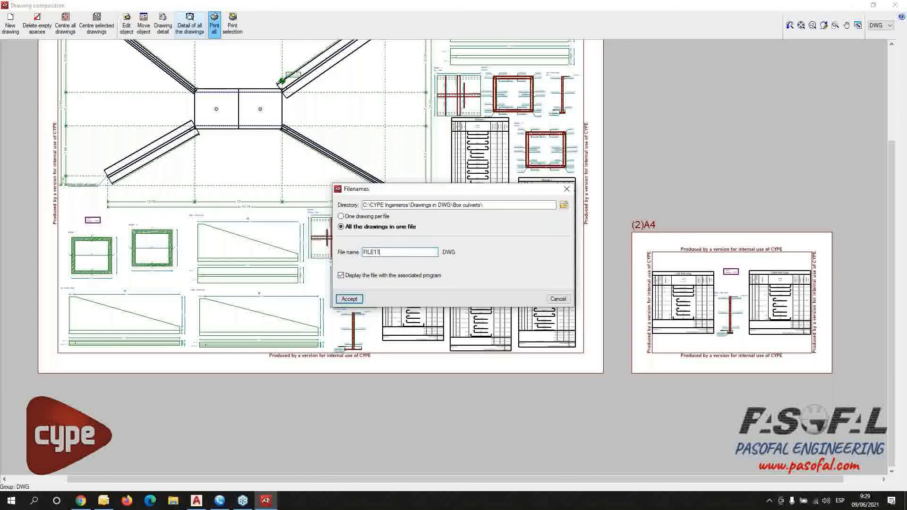
left_click(355, 300)
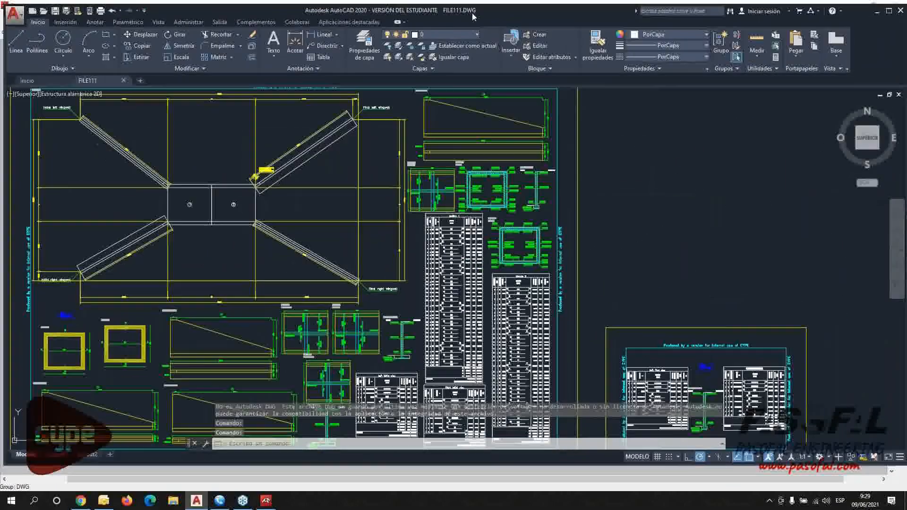
Step: Maximize FILE111 in AutoCAD, examine the Left final wing quantities table on the small sheet, and list the drawing's layers
double_click(473, 14)
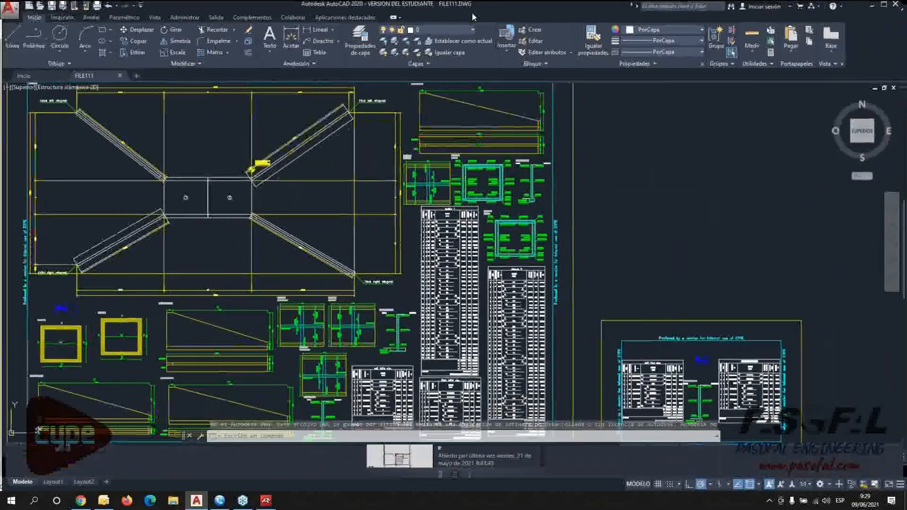
scroll(386, 269, "down", 2)
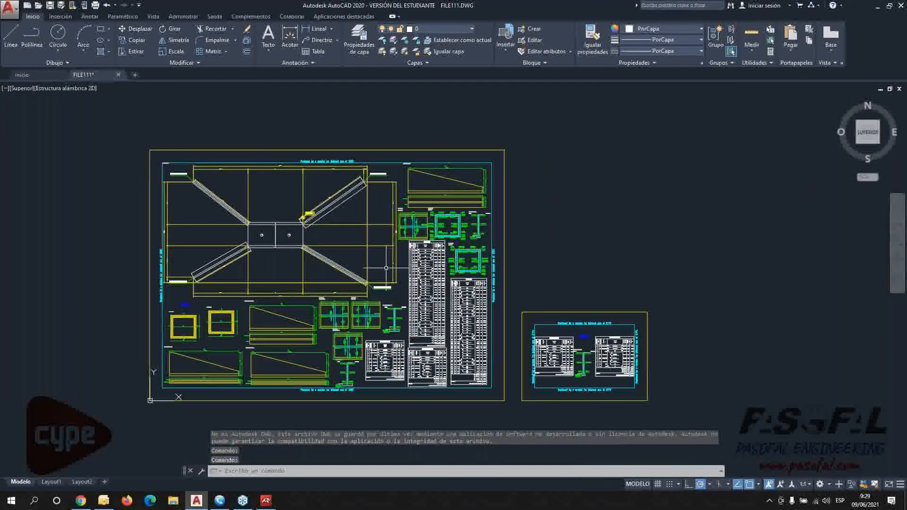
scroll(533, 341, "up", 6)
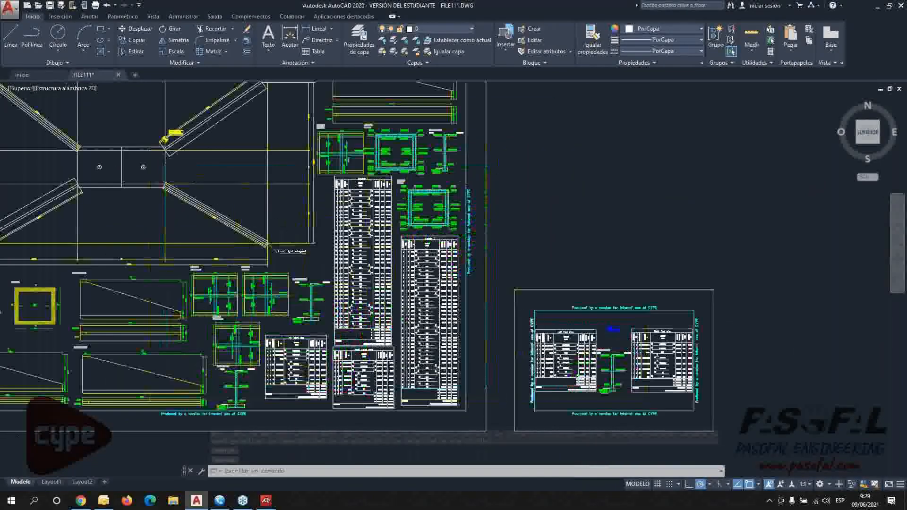
scroll(406, 285, "up", 1)
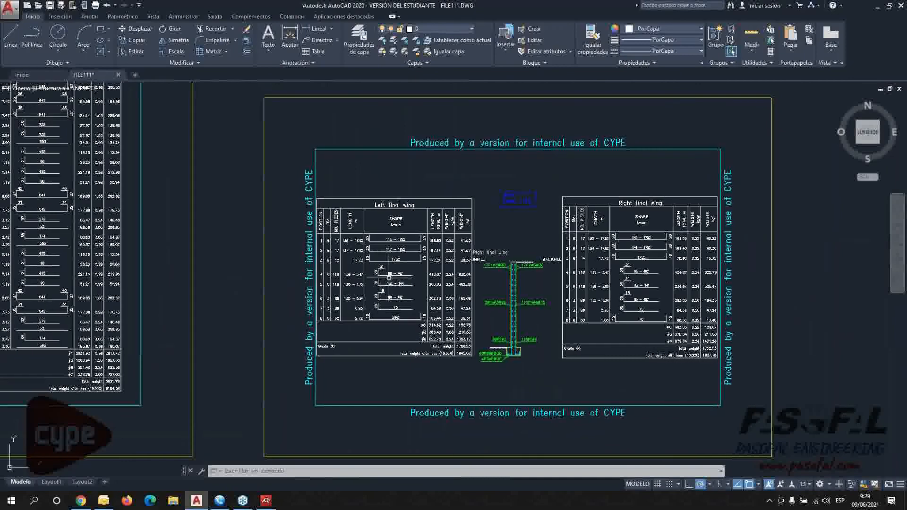
scroll(406, 279, "up", 2)
scroll(408, 275, "up", 2)
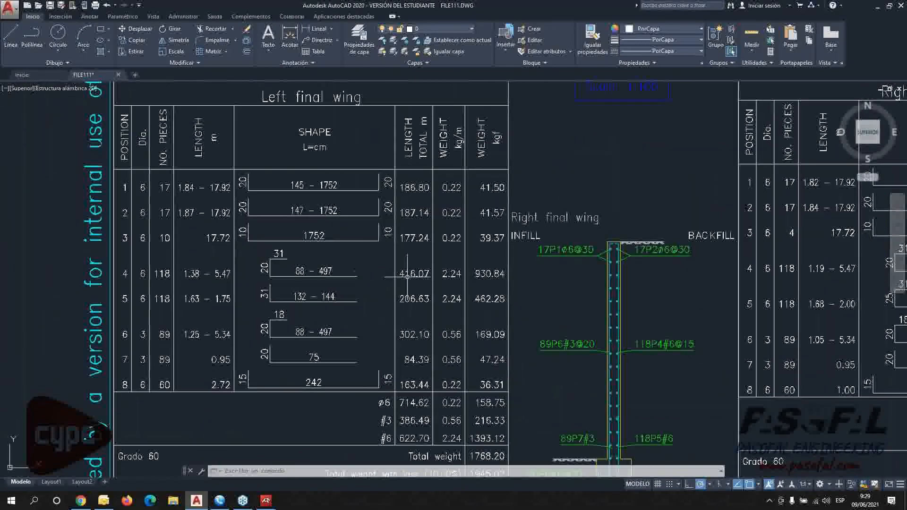
left_click(473, 30)
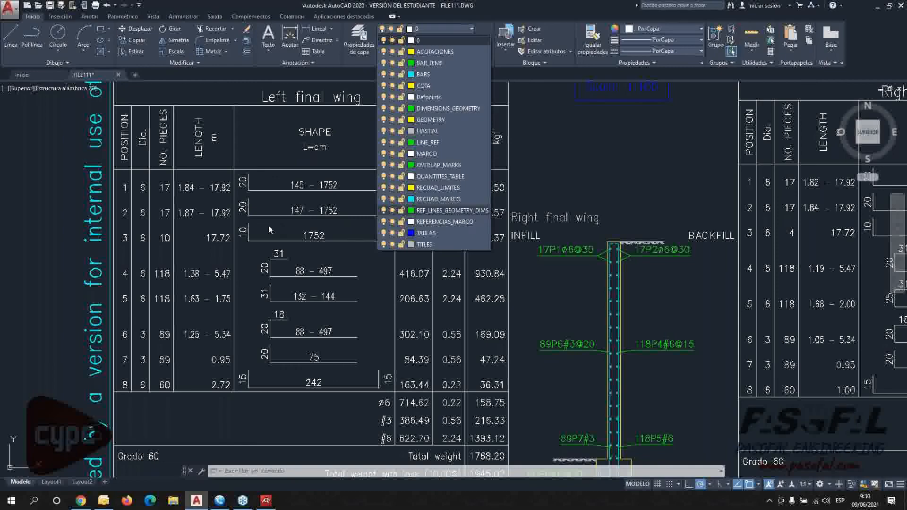
scroll(200, 282, "down", 6)
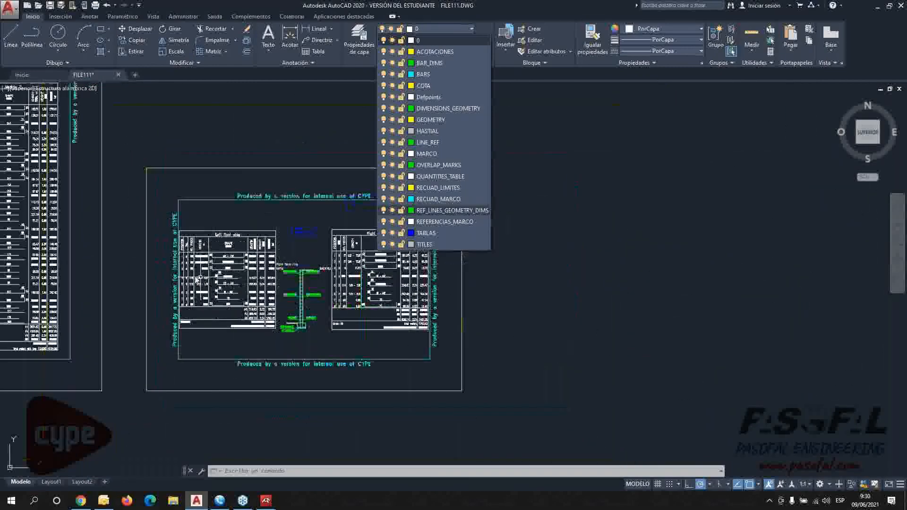
Step: Examine the Module 1 and Module 2 slab reinforcement details and the Right initial wing geometry in the exported drawing
middle_click_drag(292, 241, 651, 343)
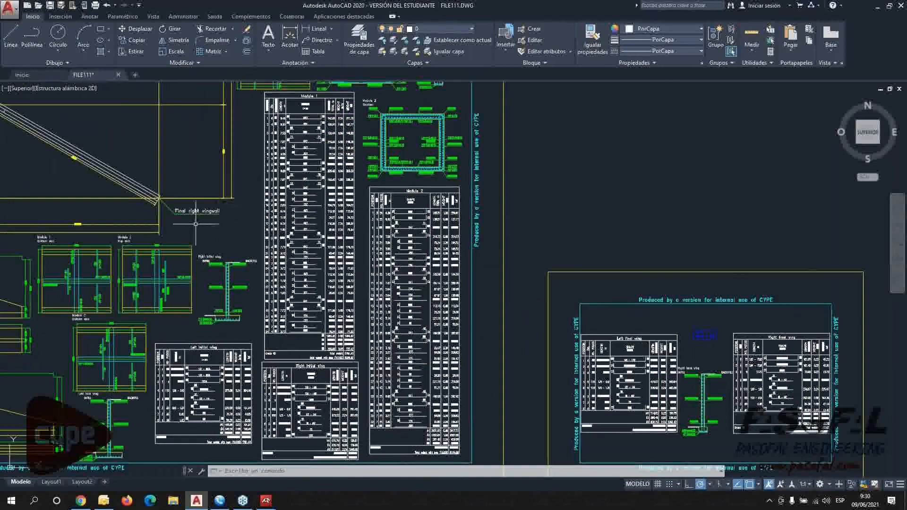
scroll(183, 277, "up", 6)
middle_click_drag(182, 276, 314, 255)
mouse_move(227, 253)
middle_mouse_down()
mouse_move(376, 267)
mouse_move(492, 260)
middle_mouse_up()
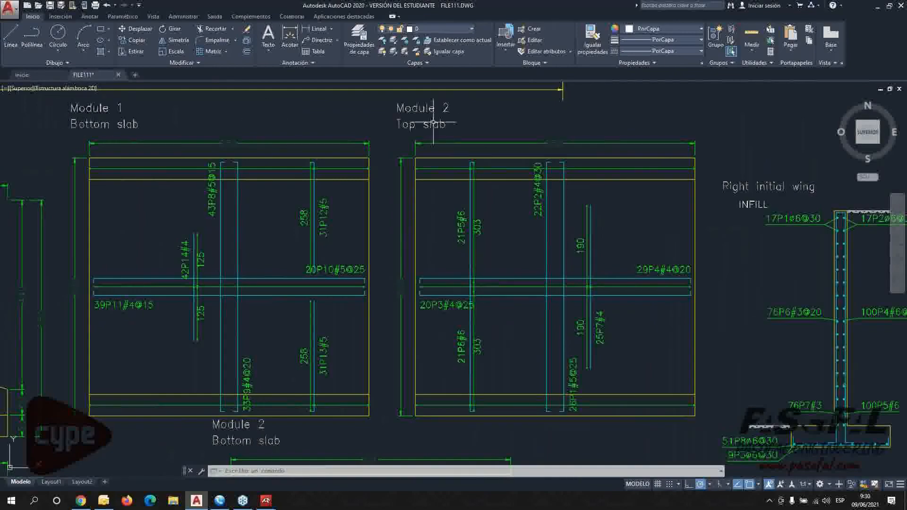
middle_click_drag(550, 291, 554, 97)
scroll(463, 267, "down", 2)
scroll(416, 234, "down", 2)
mouse_move(297, 220)
middle_mouse_down()
mouse_move(368, 193)
mouse_move(465, 199)
middle_mouse_up()
scroll(455, 201, "up", 2)
scroll(458, 202, "up", 2)
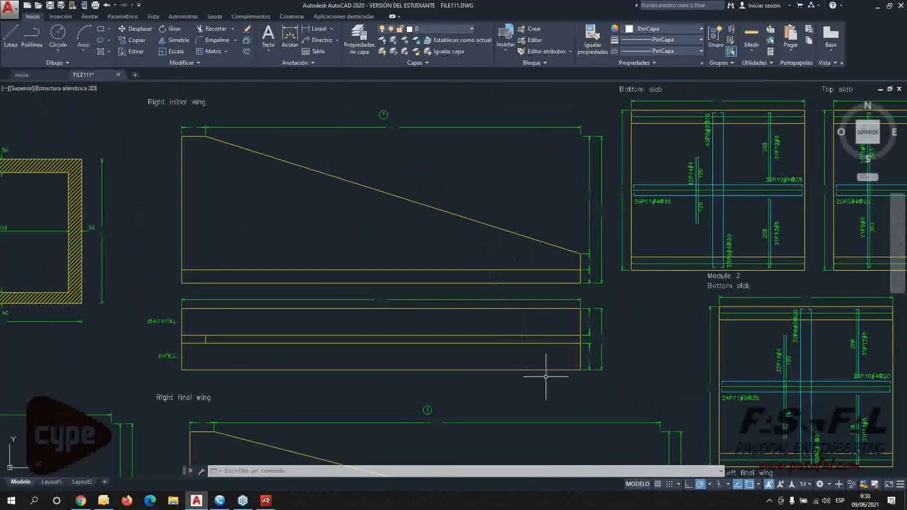
Step: Examine the culvert's plan view around modules 1 and 2 and their adjoining wingwalls
mouse_move(295, 349)
middle_mouse_down()
mouse_move(381, 318)
mouse_move(665, 384)
middle_mouse_up()
scroll(391, 261, "down", 3)
middle_click_drag(502, 239, 404, 337)
scroll(446, 158, "up", 2)
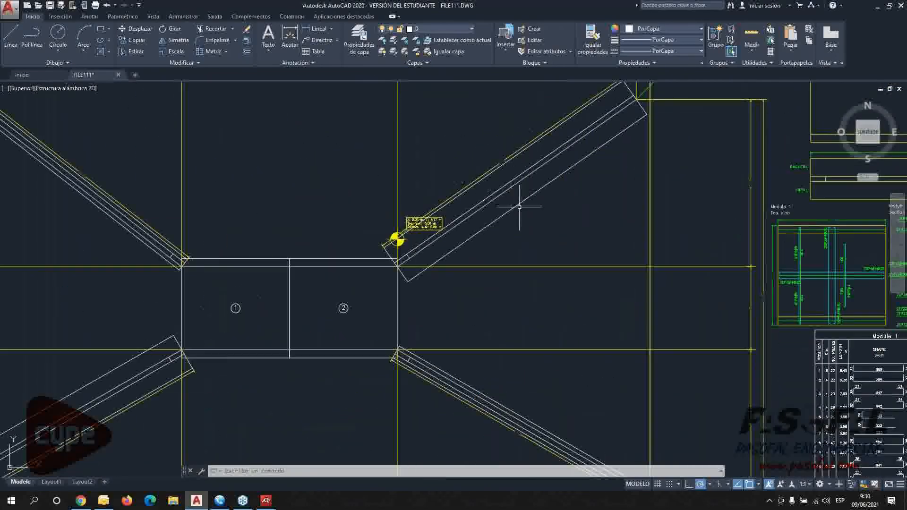
Step: Examine the module reinforcement sections and the Module 1 and Module 2 quantities tables, and move AutoCAD aside to return to the drawing composition
scroll(587, 219, "down", 1)
mouse_move(671, 263)
middle_mouse_down()
mouse_move(447, 205)
mouse_move(284, 198)
middle_mouse_up()
scroll(293, 208, "up", 2)
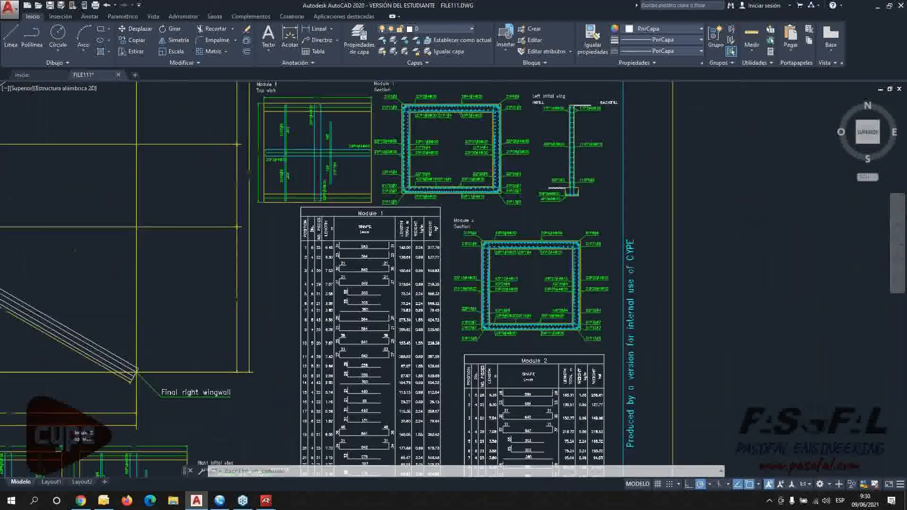
middle_click_drag(448, 249, 313, 203)
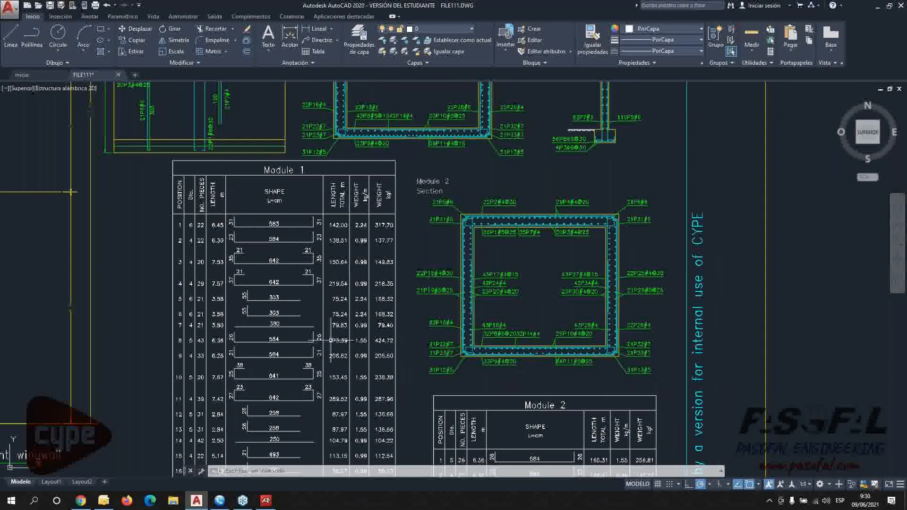
scroll(320, 324, "up", 1)
mouse_move(295, 284)
middle_mouse_down()
mouse_move(292, 321)
mouse_move(301, 72)
middle_mouse_up()
middle_click_drag(325, 351, 359, 142)
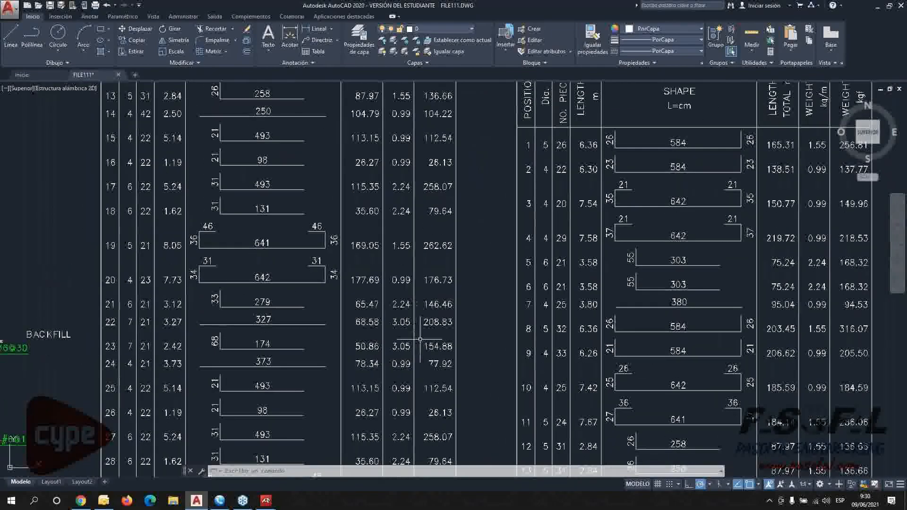
middle_click_drag(419, 331, 425, 265)
mouse_move(487, 426)
middle_mouse_down()
mouse_move(501, 303)
mouse_move(476, 216)
middle_mouse_up()
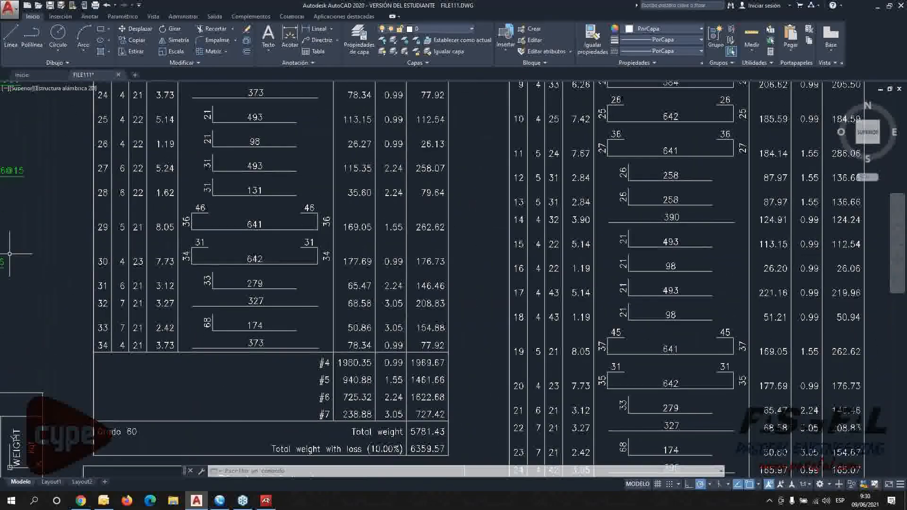
scroll(423, 248, "down", 5)
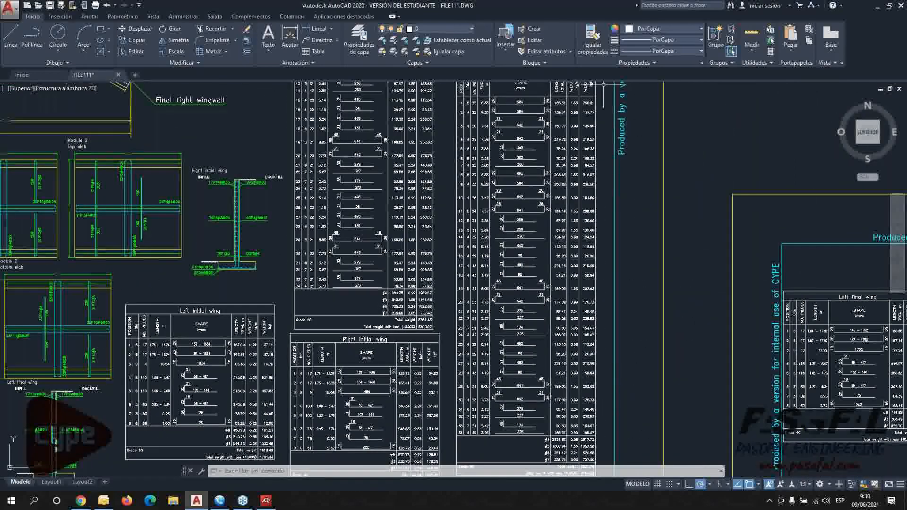
left_click_drag(614, 5, 906, 10)
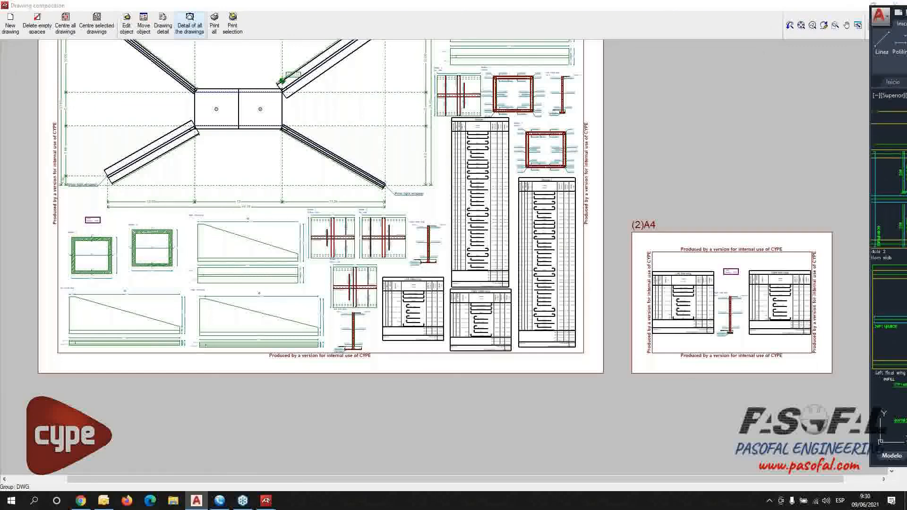
left_click_drag(889, 9, 906, 10)
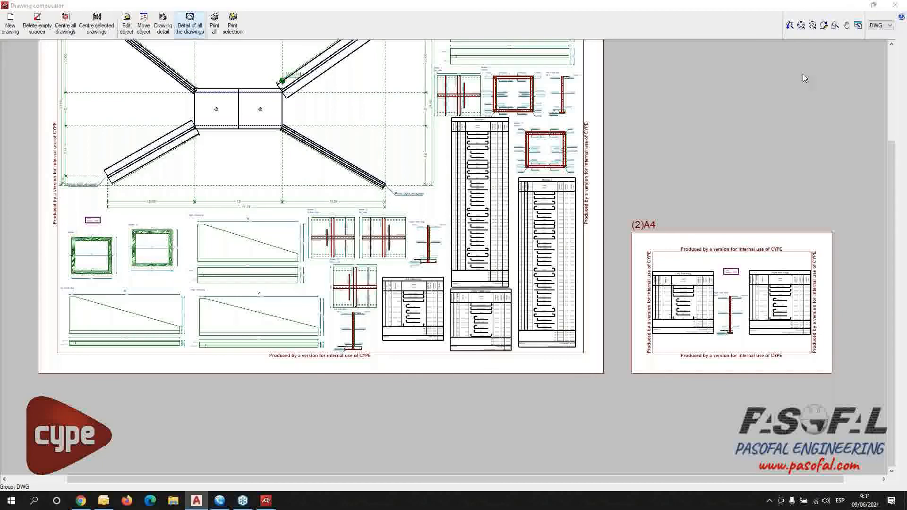